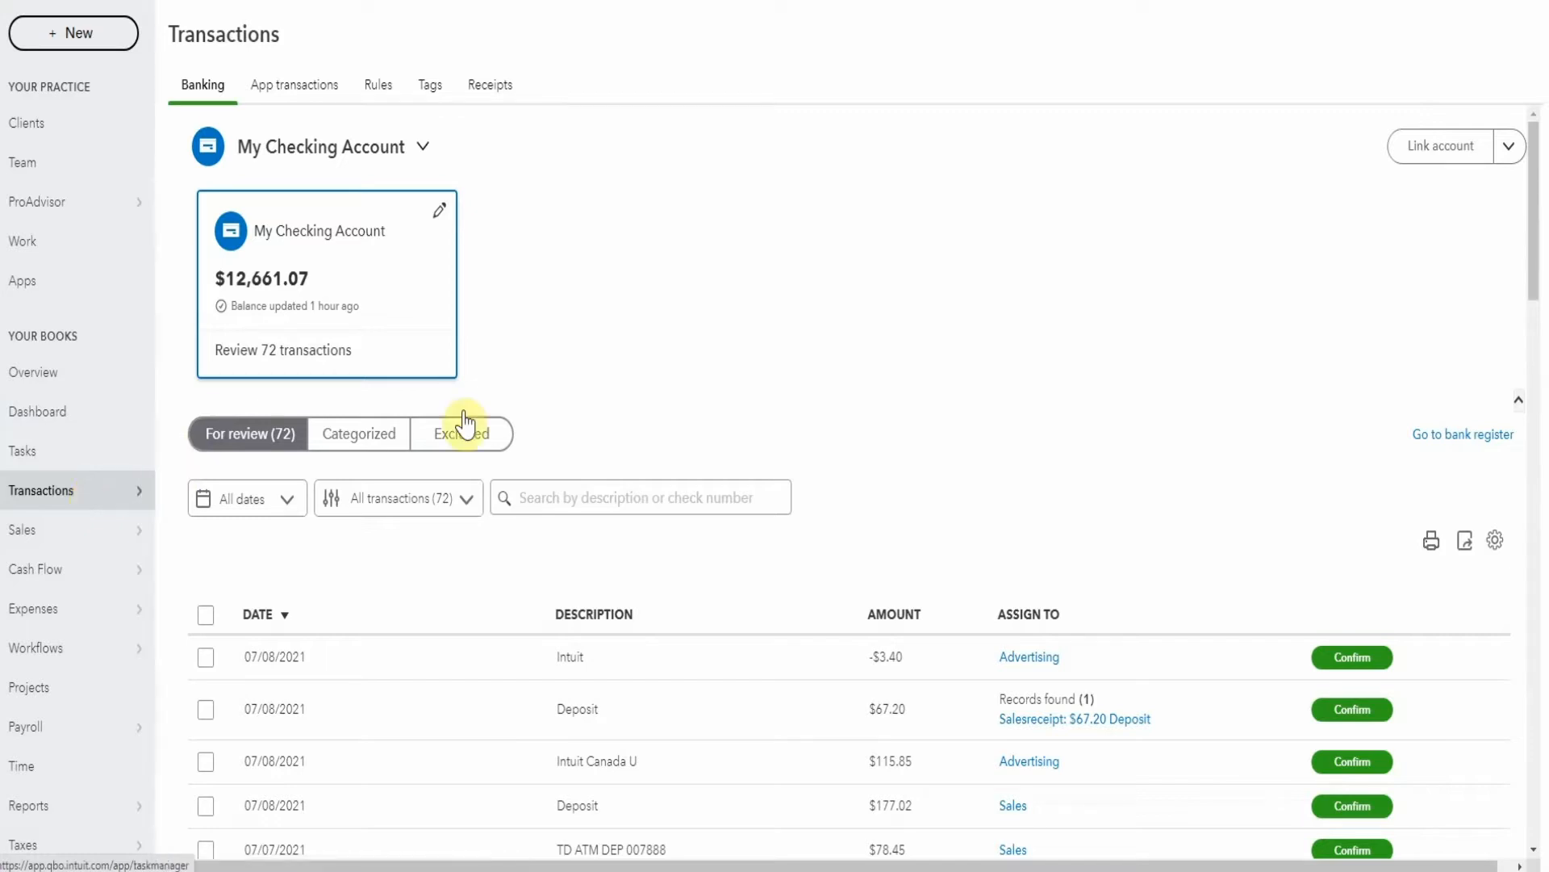
# Sort the checking account's for-review transactions by description in ascending order.
pyautogui.scroll(-3, 900, 295)
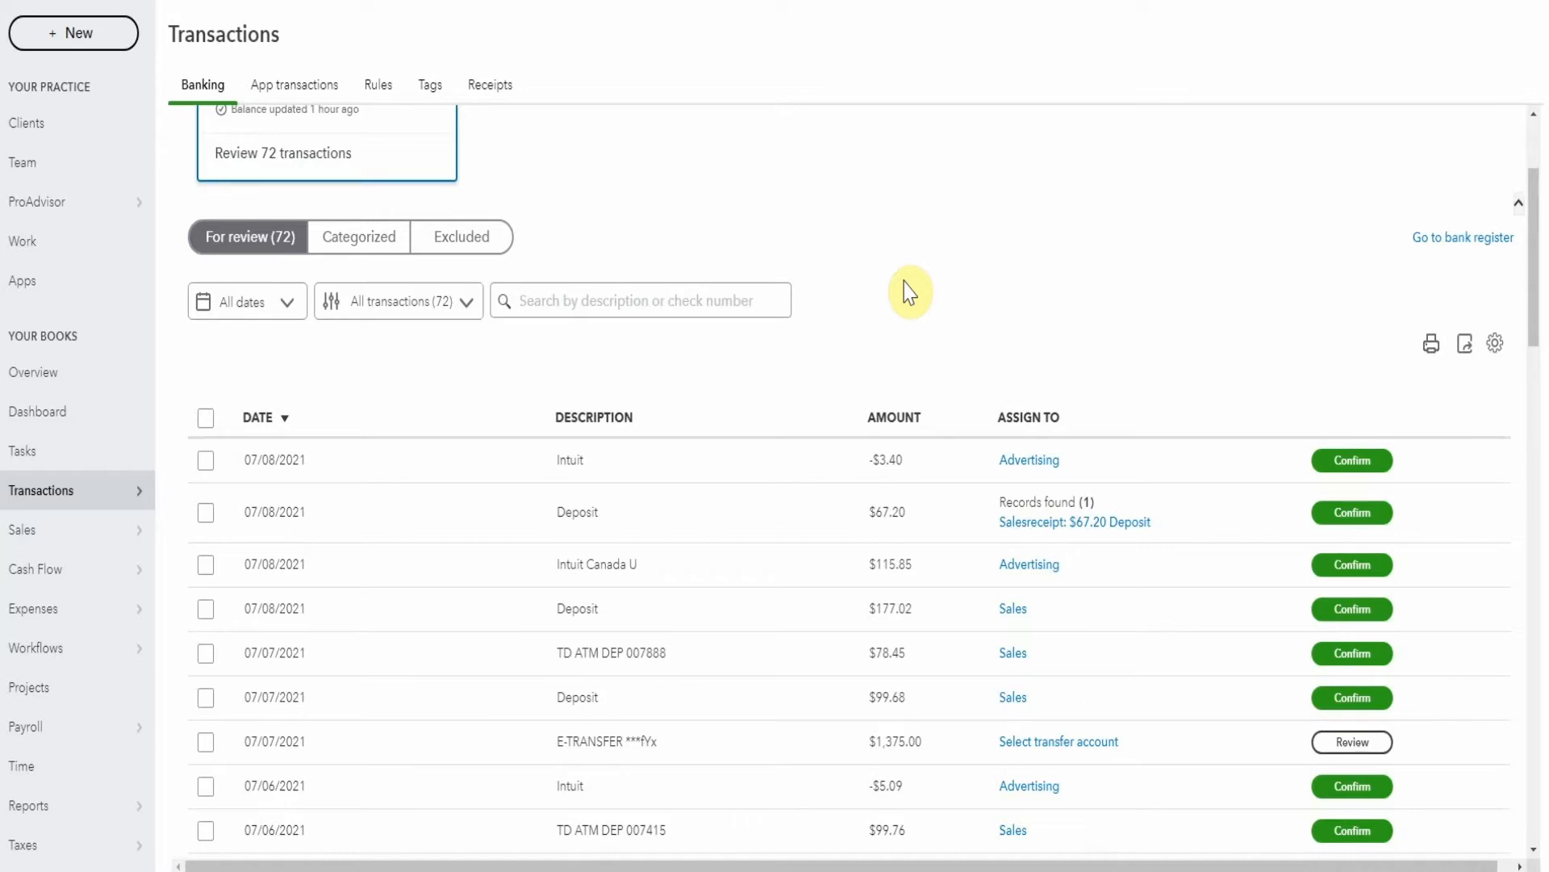
pyautogui.scroll(-1, 909, 292)
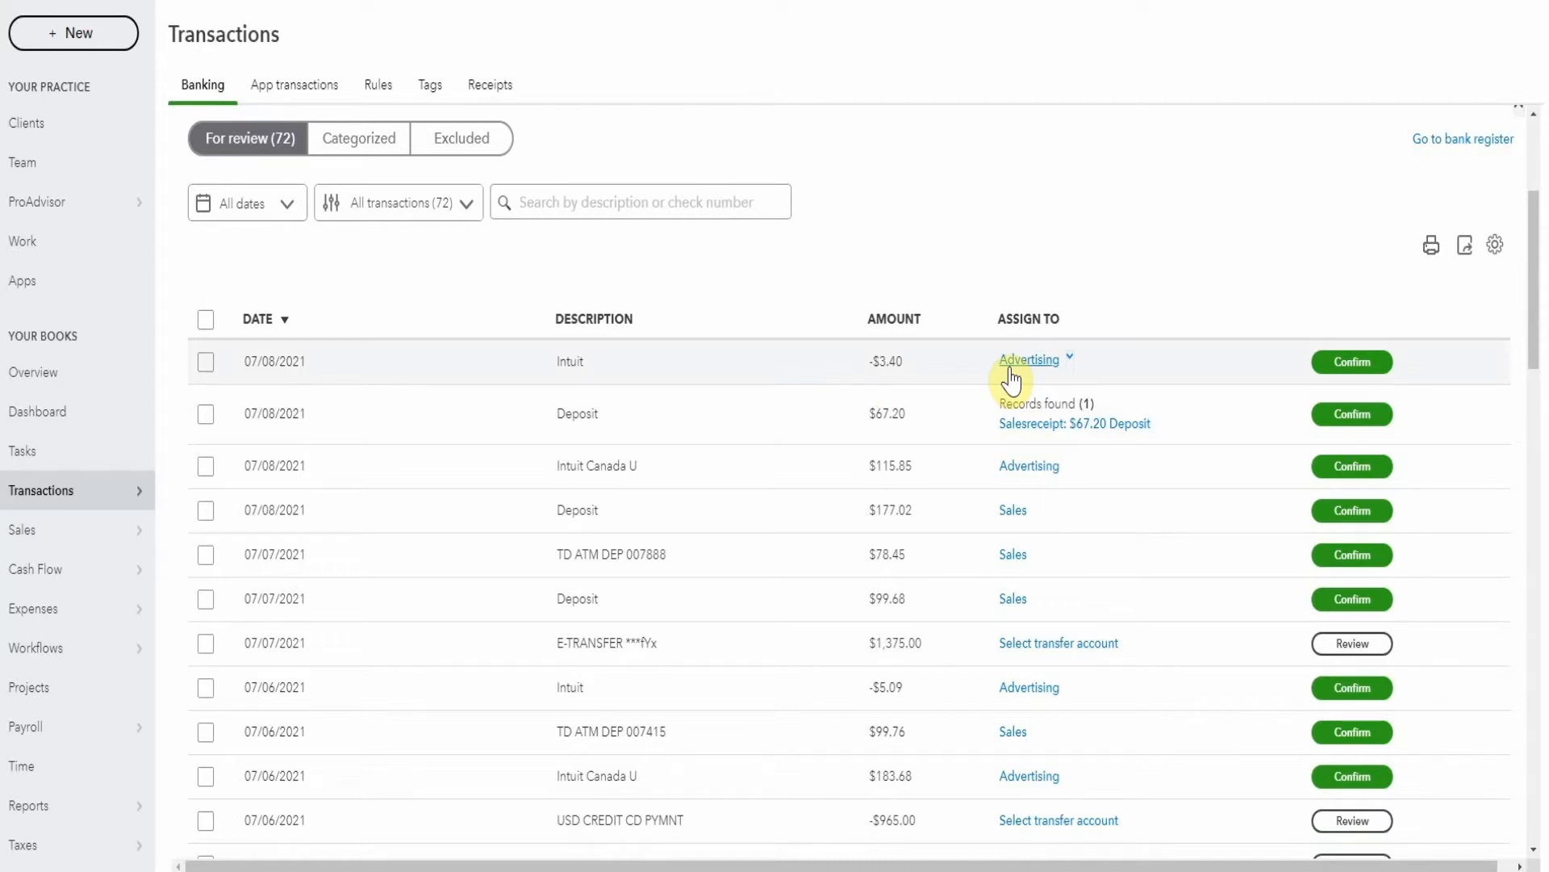
pyautogui.click(649, 320)
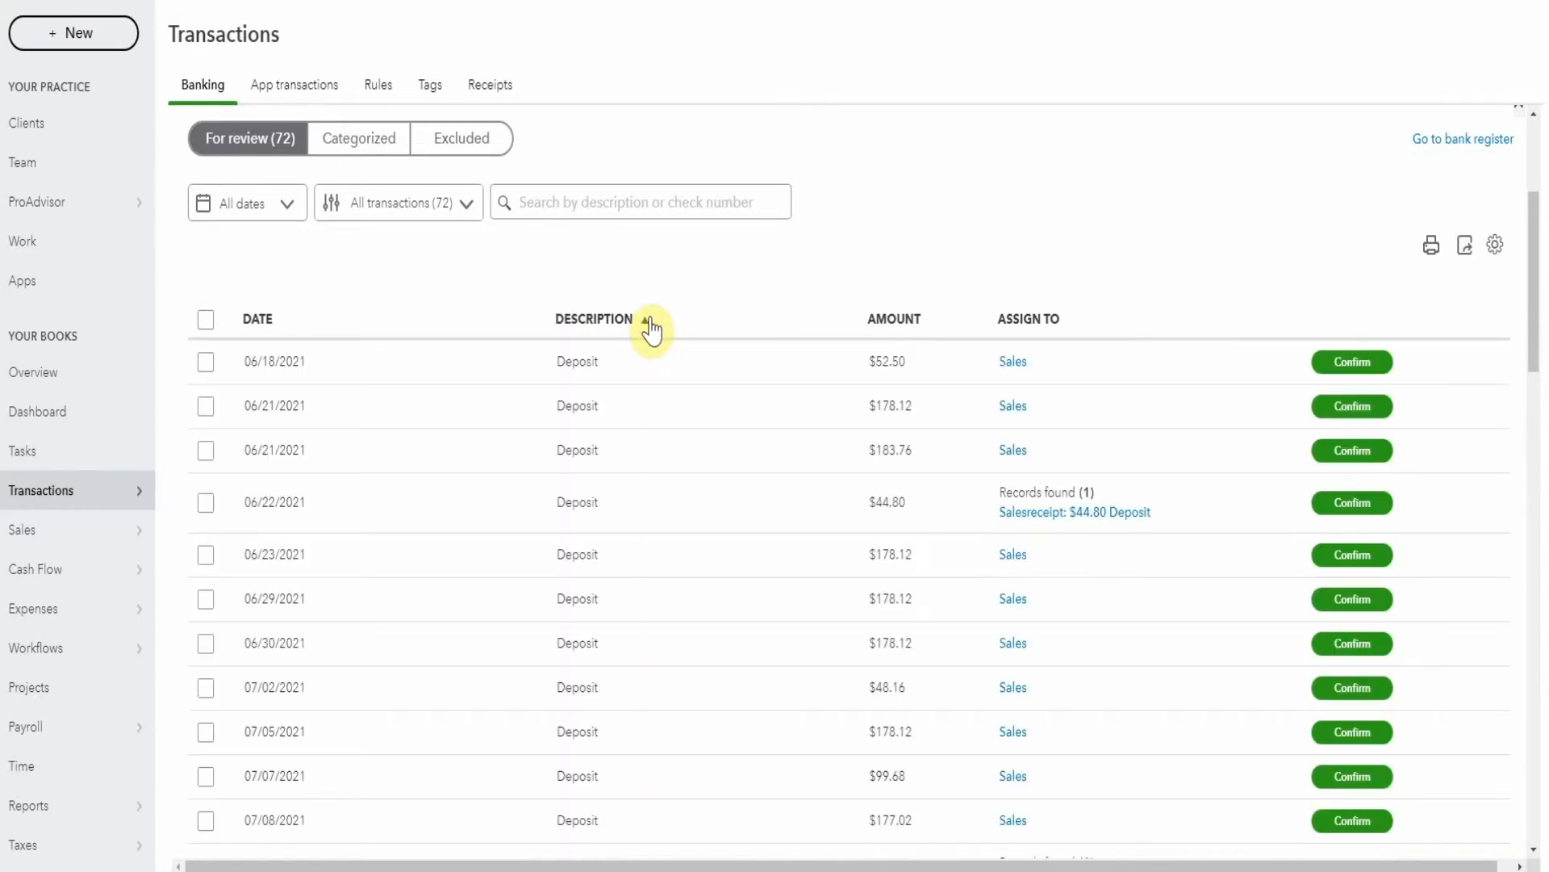
# Select all the small money-out transactions described as "Intuit" that are assigned to Advertising.
pyautogui.scroll(-13, 644, 343)
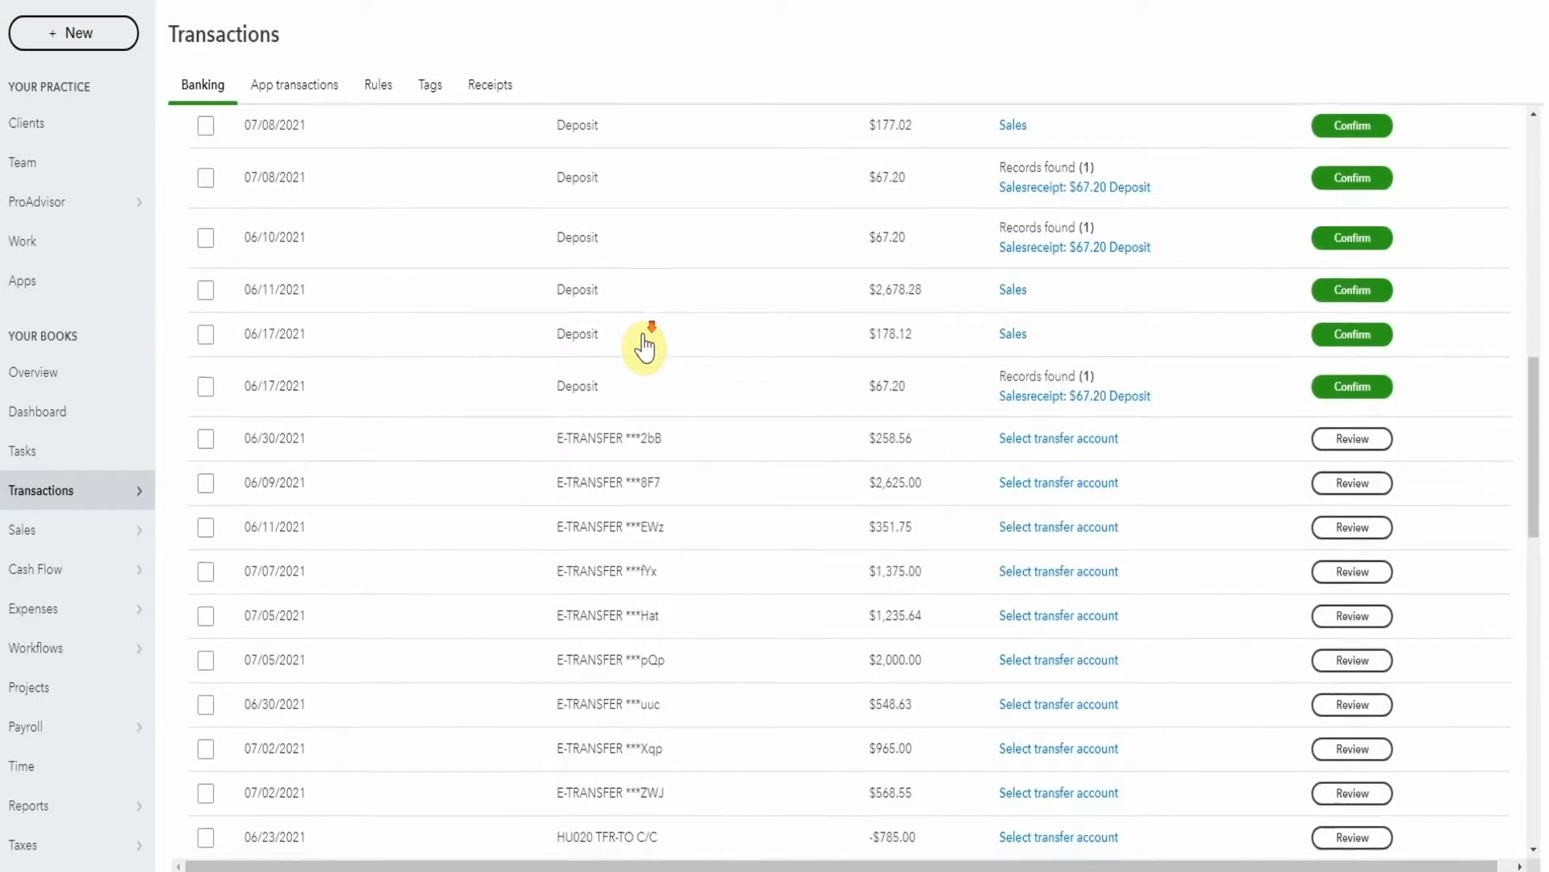
pyautogui.scroll(-4, 644, 347)
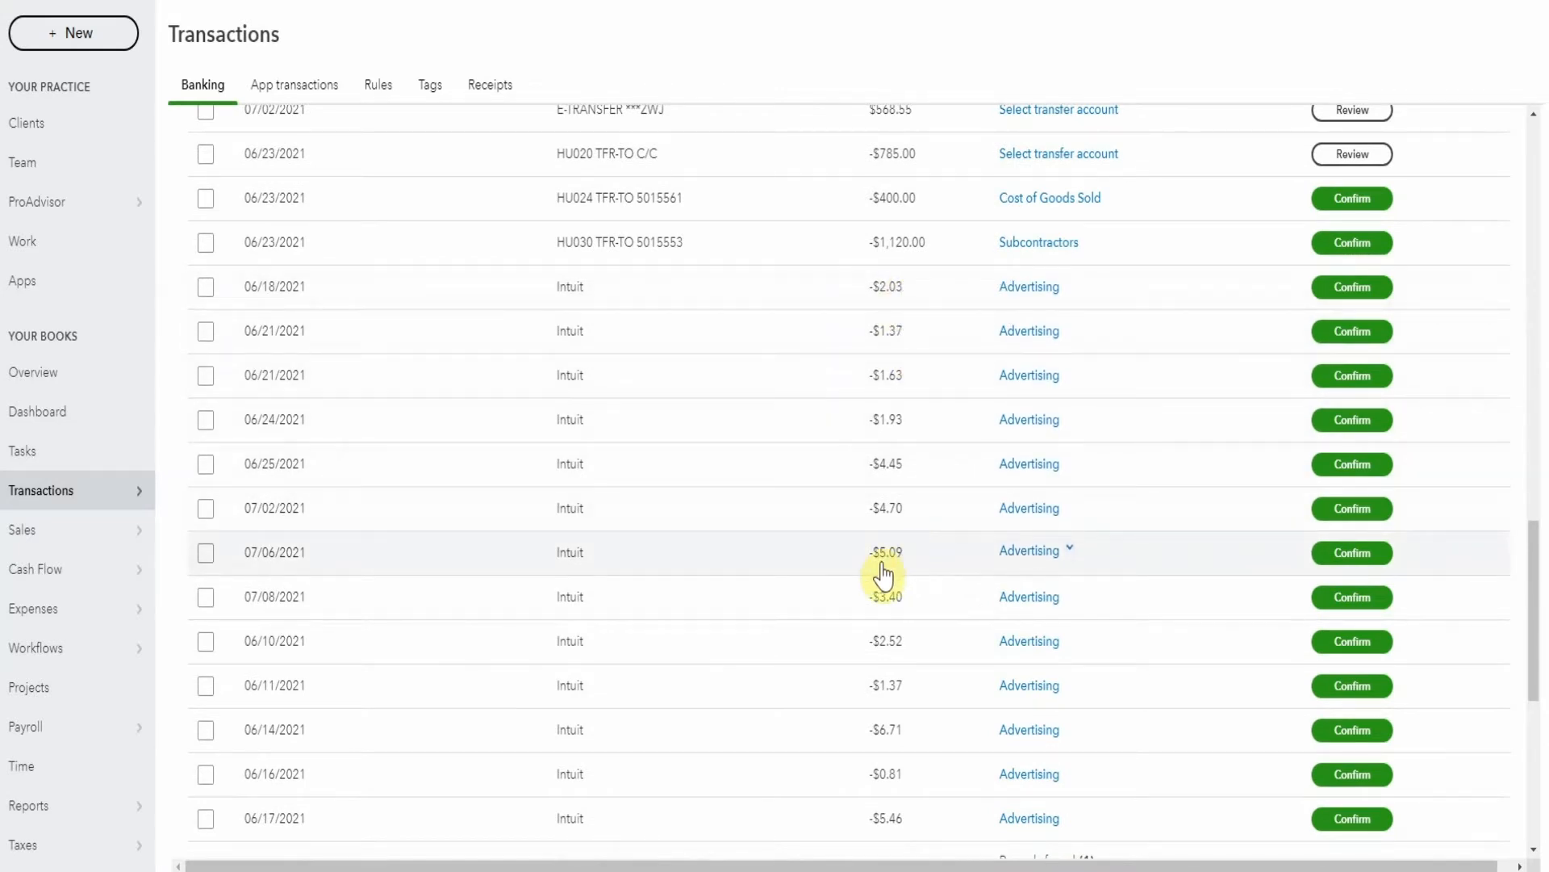
pyautogui.click(206, 287)
pyautogui.click(206, 335)
pyautogui.click(205, 375)
pyautogui.click(205, 422)
pyautogui.click(206, 466)
pyautogui.click(206, 510)
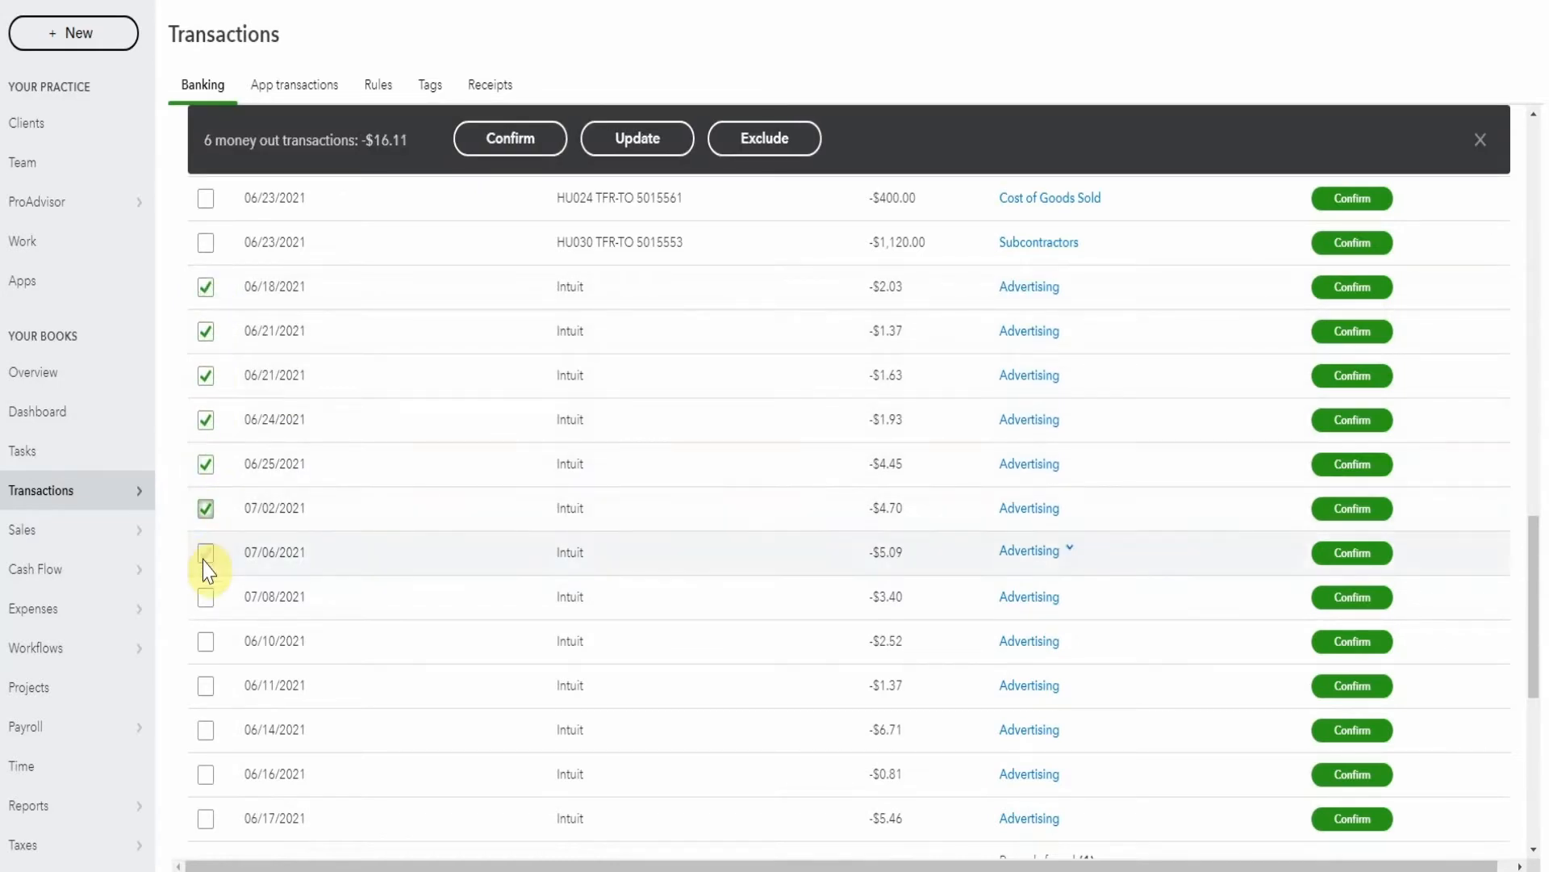
pyautogui.click(206, 555)
pyautogui.click(206, 597)
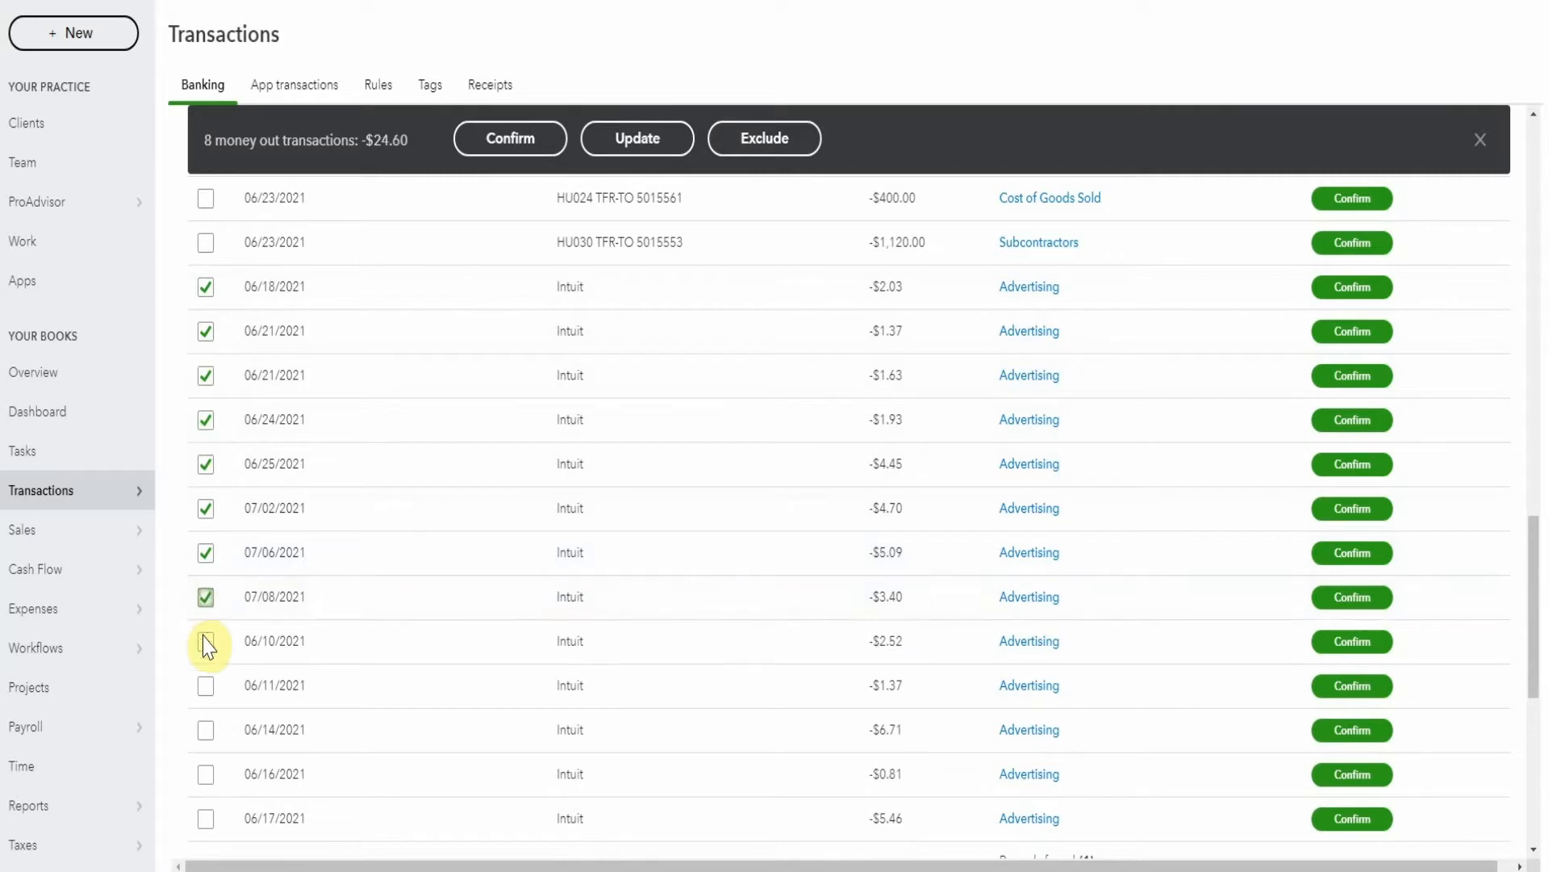
pyautogui.click(205, 644)
pyautogui.click(206, 687)
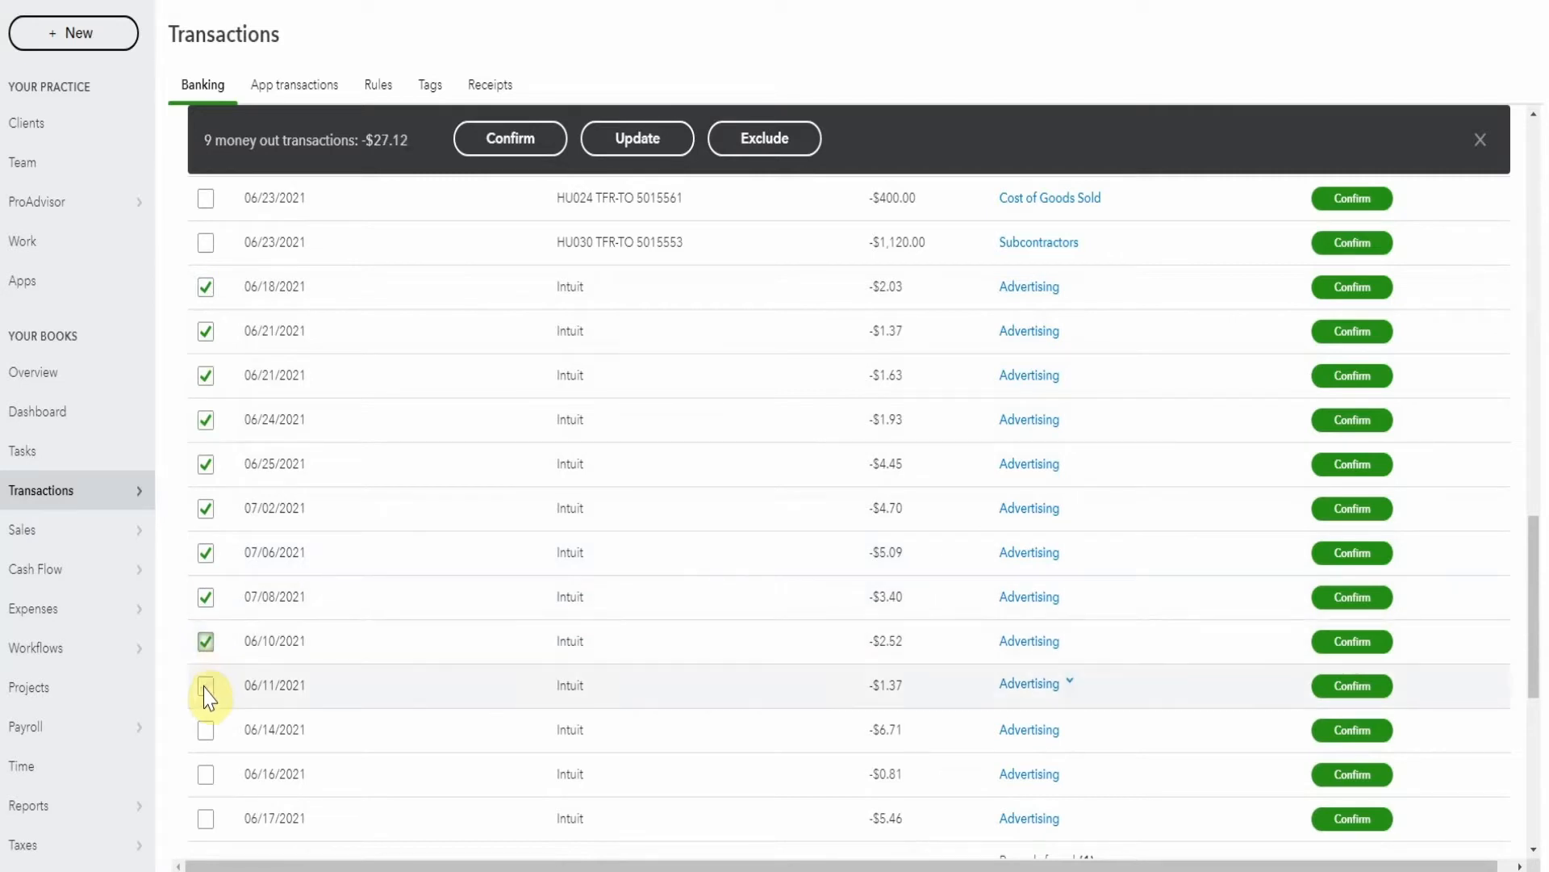
pyautogui.click(206, 729)
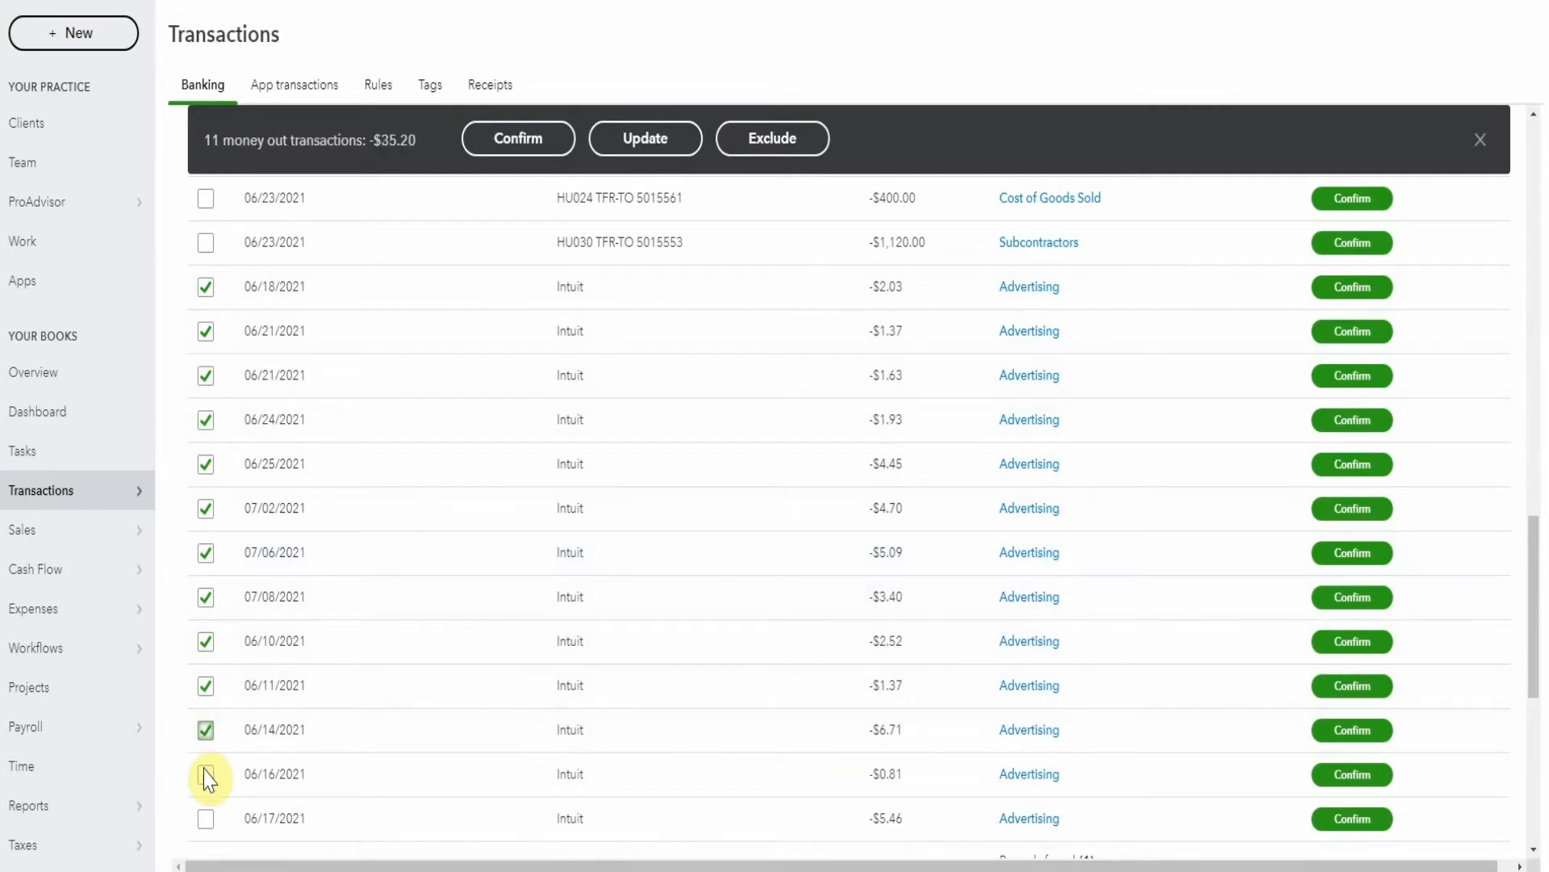
pyautogui.click(206, 773)
pyautogui.click(208, 820)
pyautogui.scroll(-3, 266, 693)
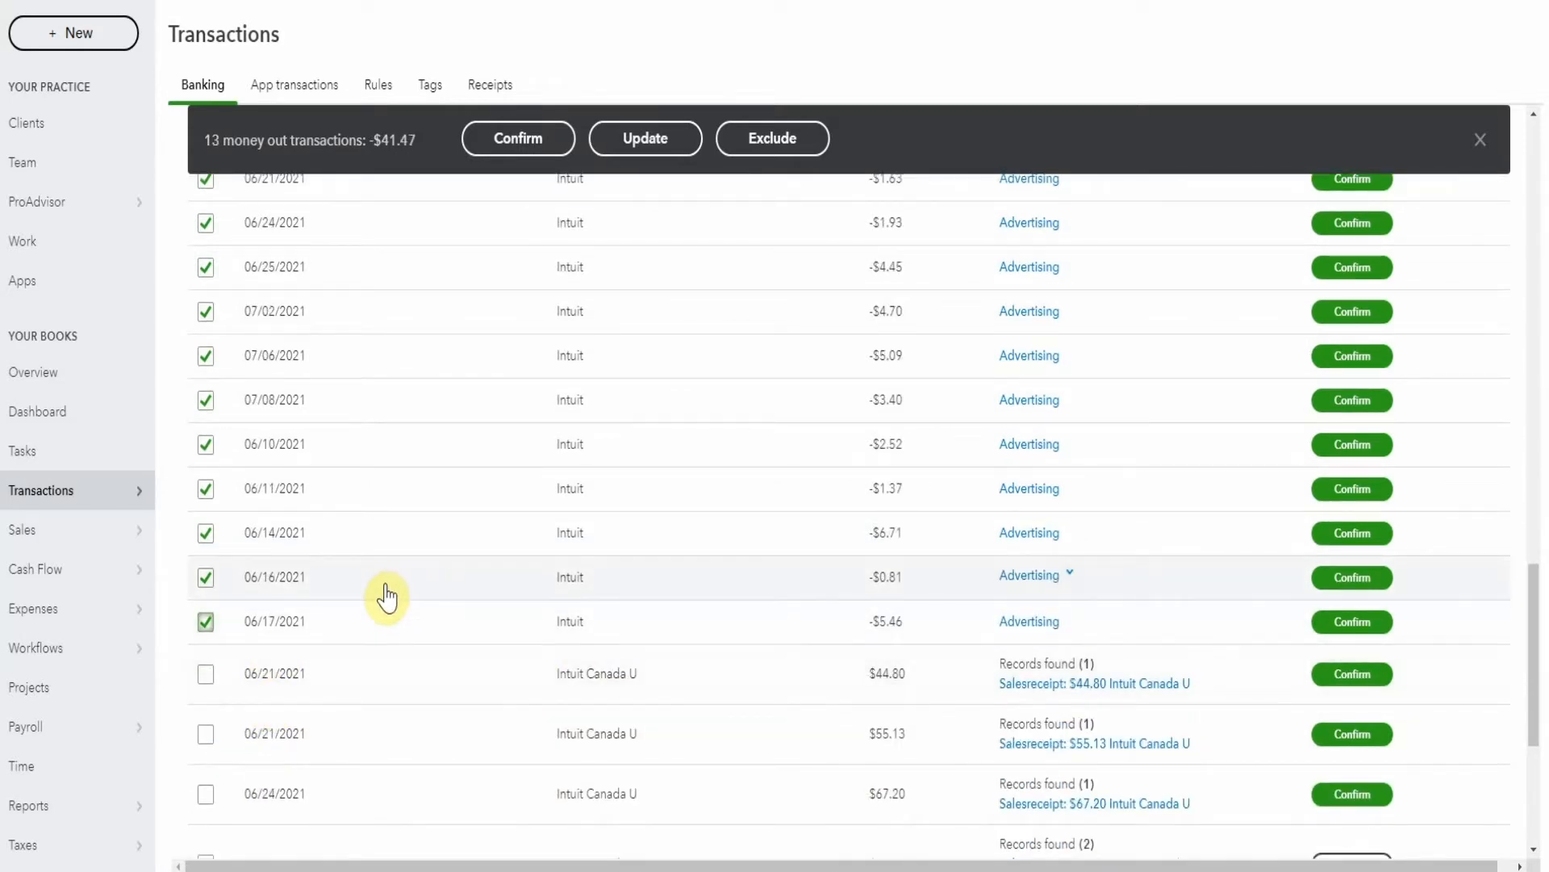
pyautogui.scroll(1, 453, 536)
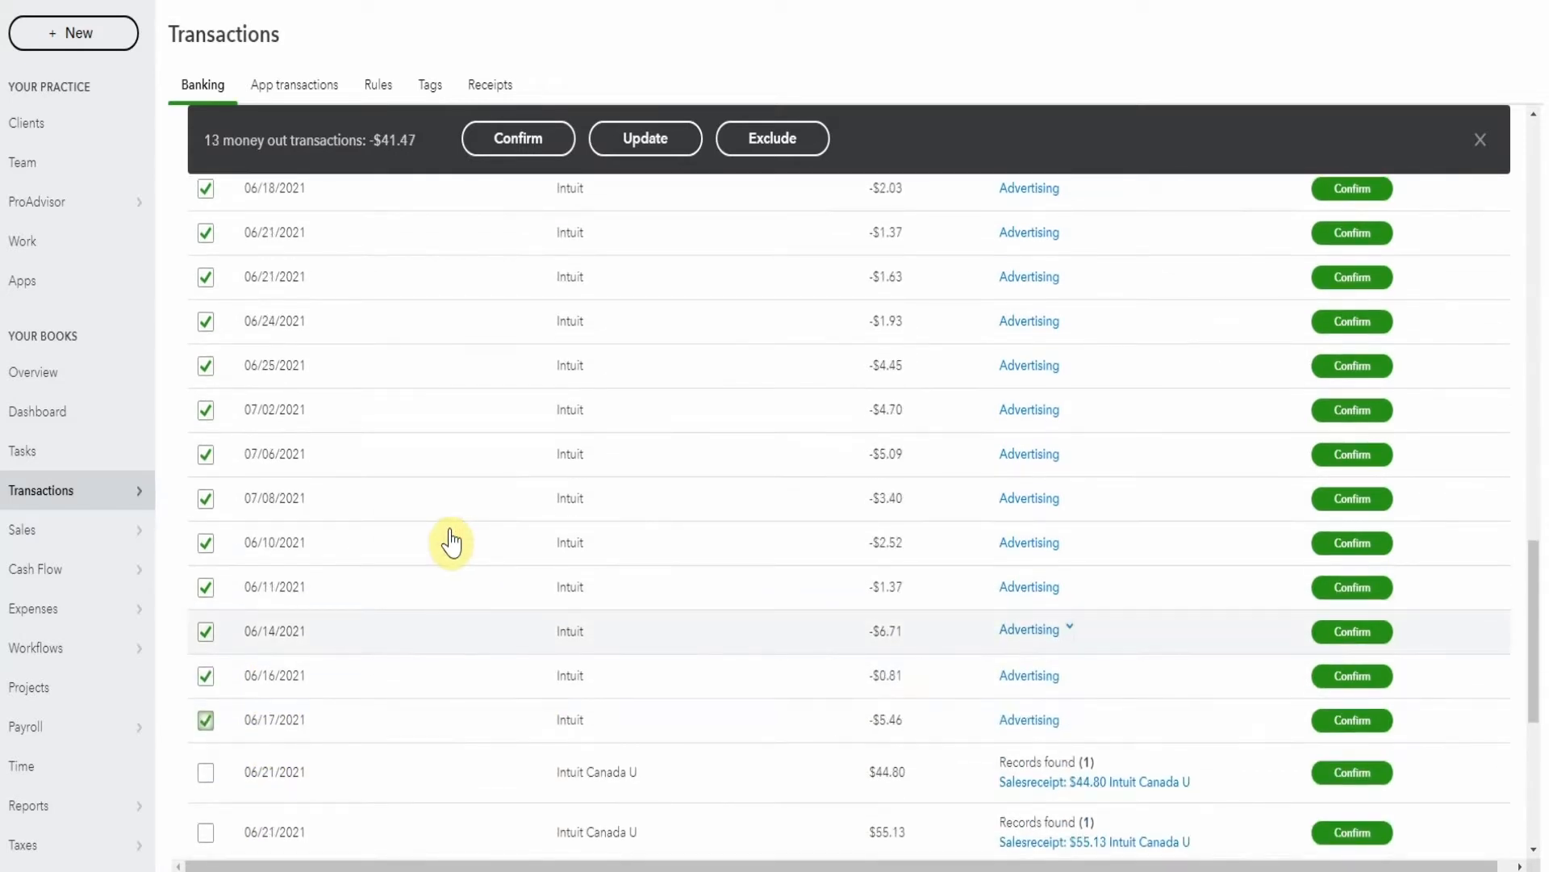
# Batch-update the selected transactions to type Expense and category Payment Processing fees, confirm them, and permanently dismiss the rule suggestion.
pyautogui.click(644, 142)
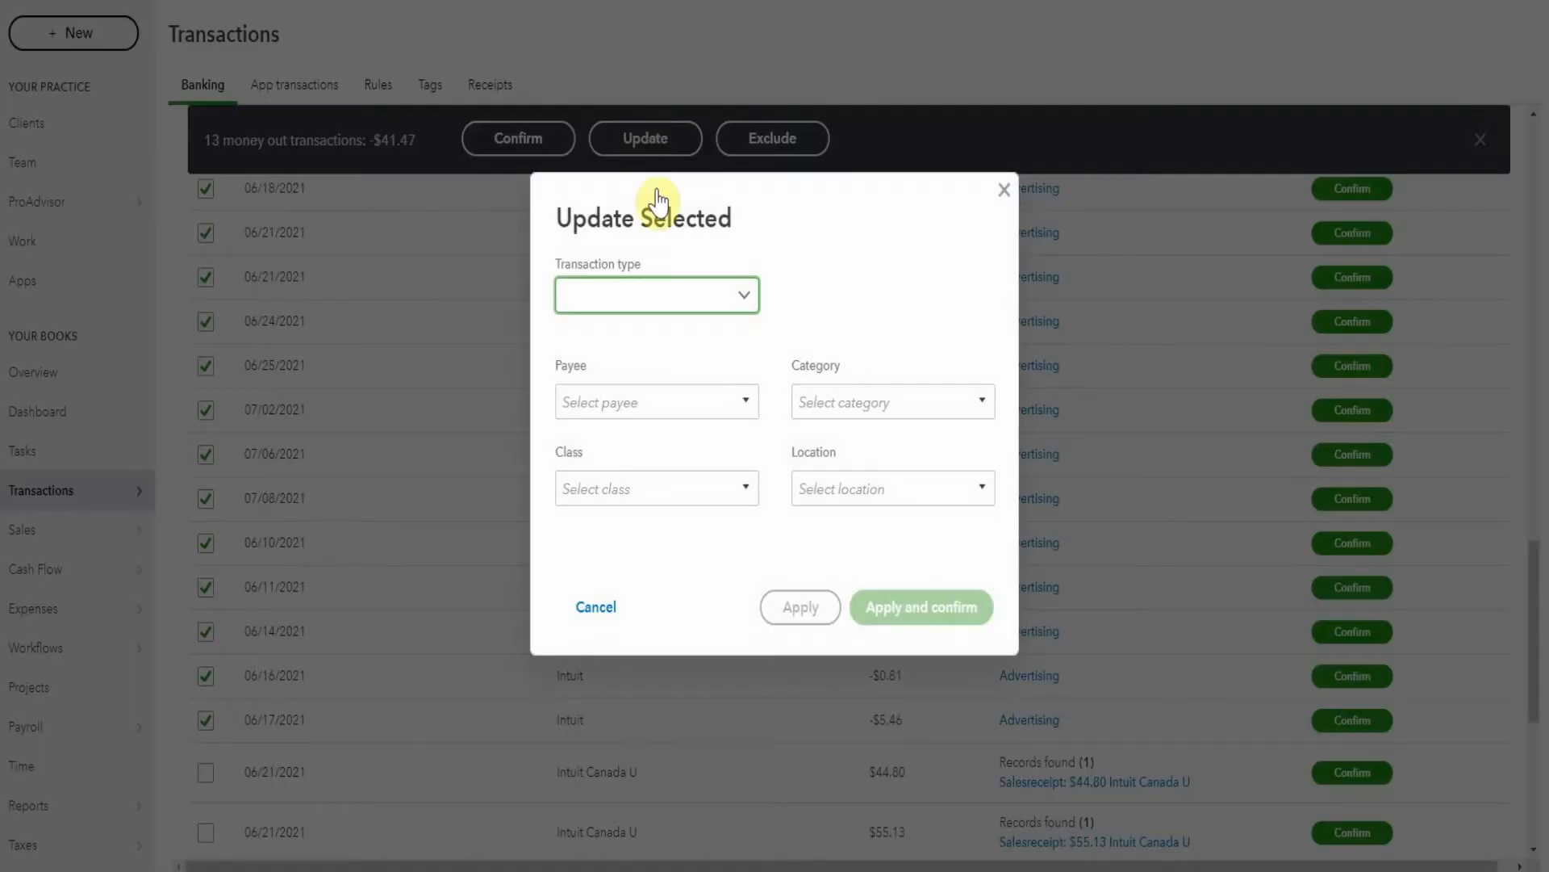
pyautogui.click(746, 303)
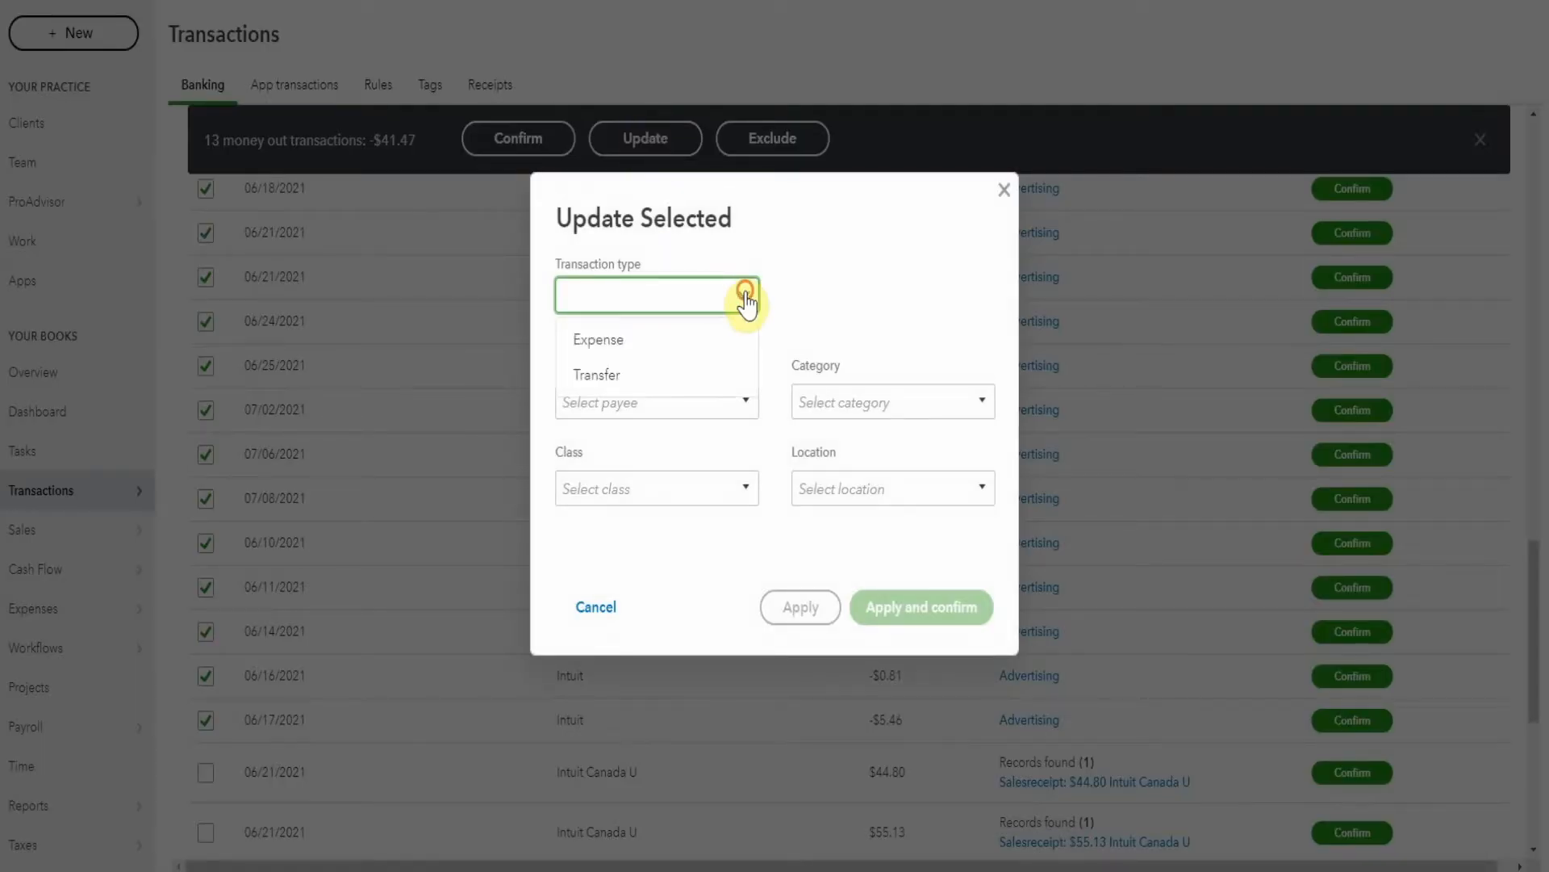
pyautogui.click(646, 339)
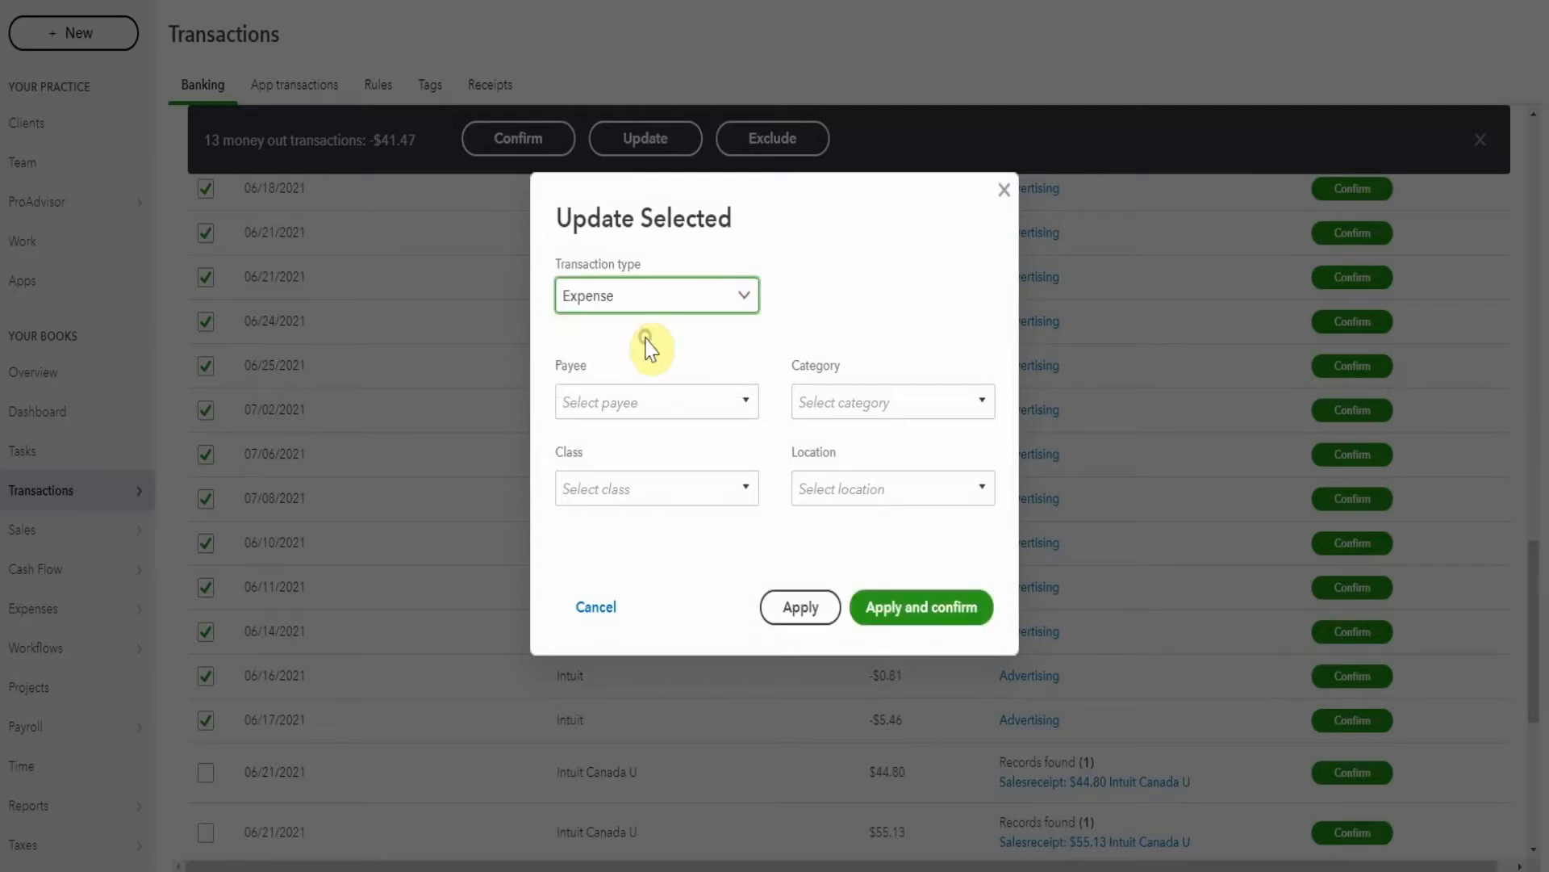
pyautogui.click(981, 404)
pyautogui.write('paym')
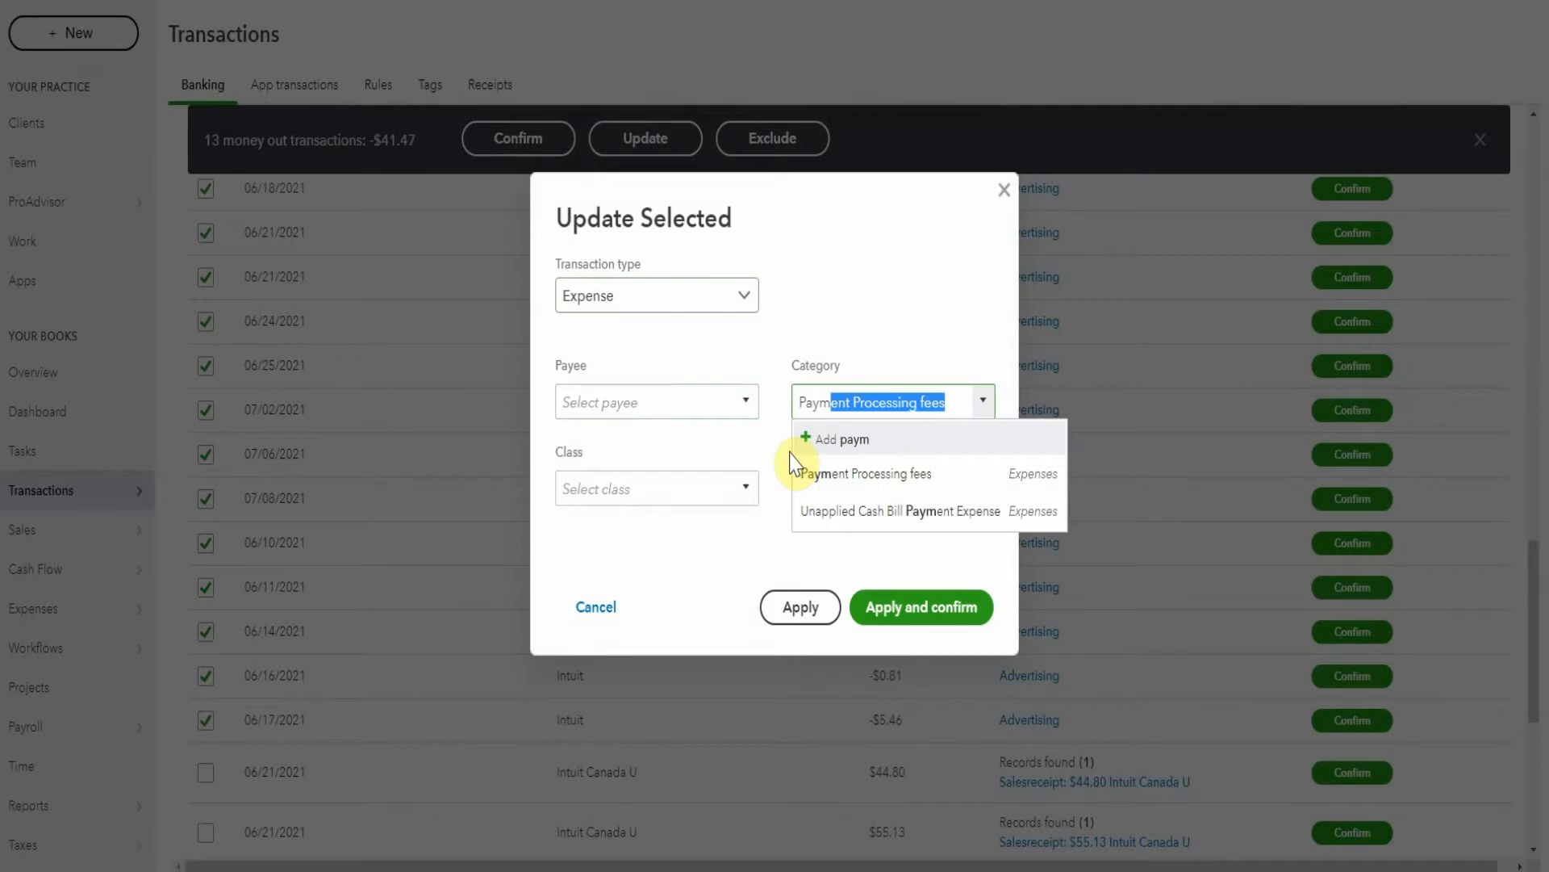
pyautogui.click(867, 476)
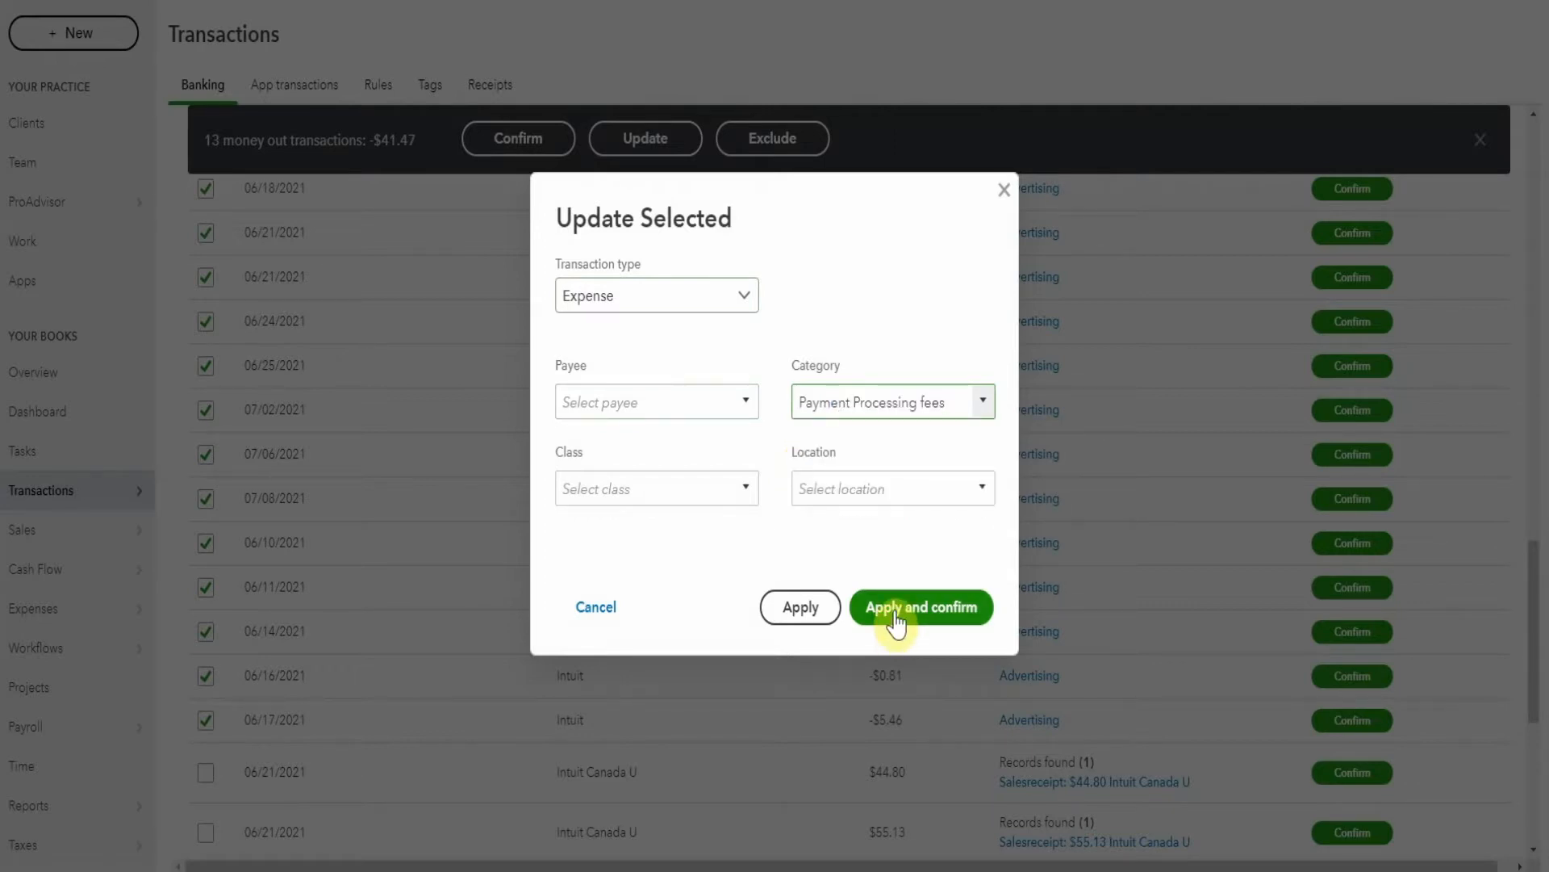
pyautogui.click(896, 614)
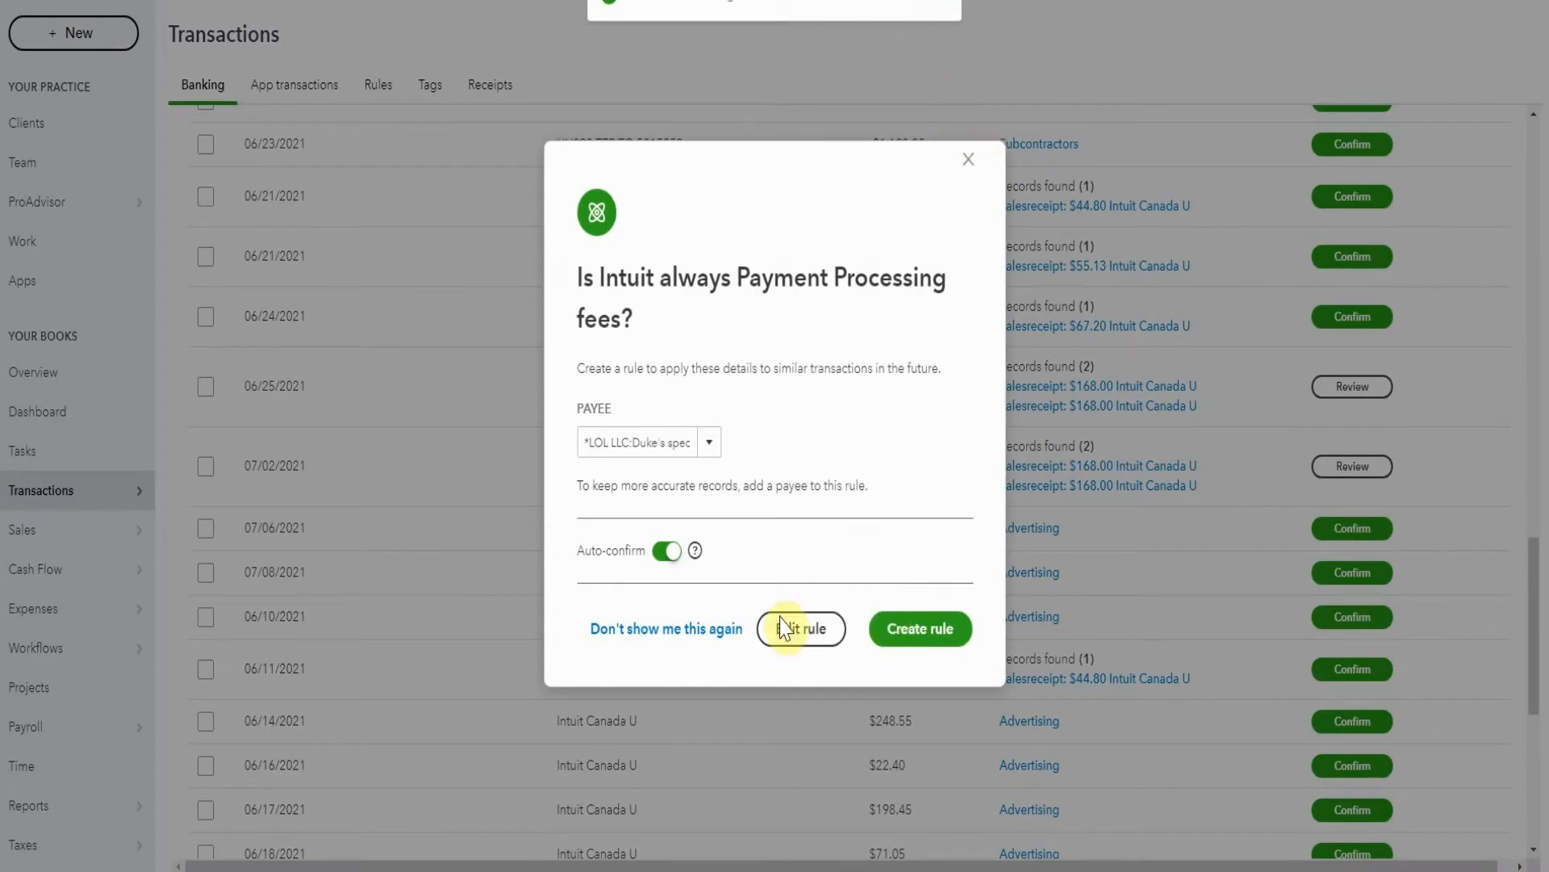
pyautogui.click(707, 630)
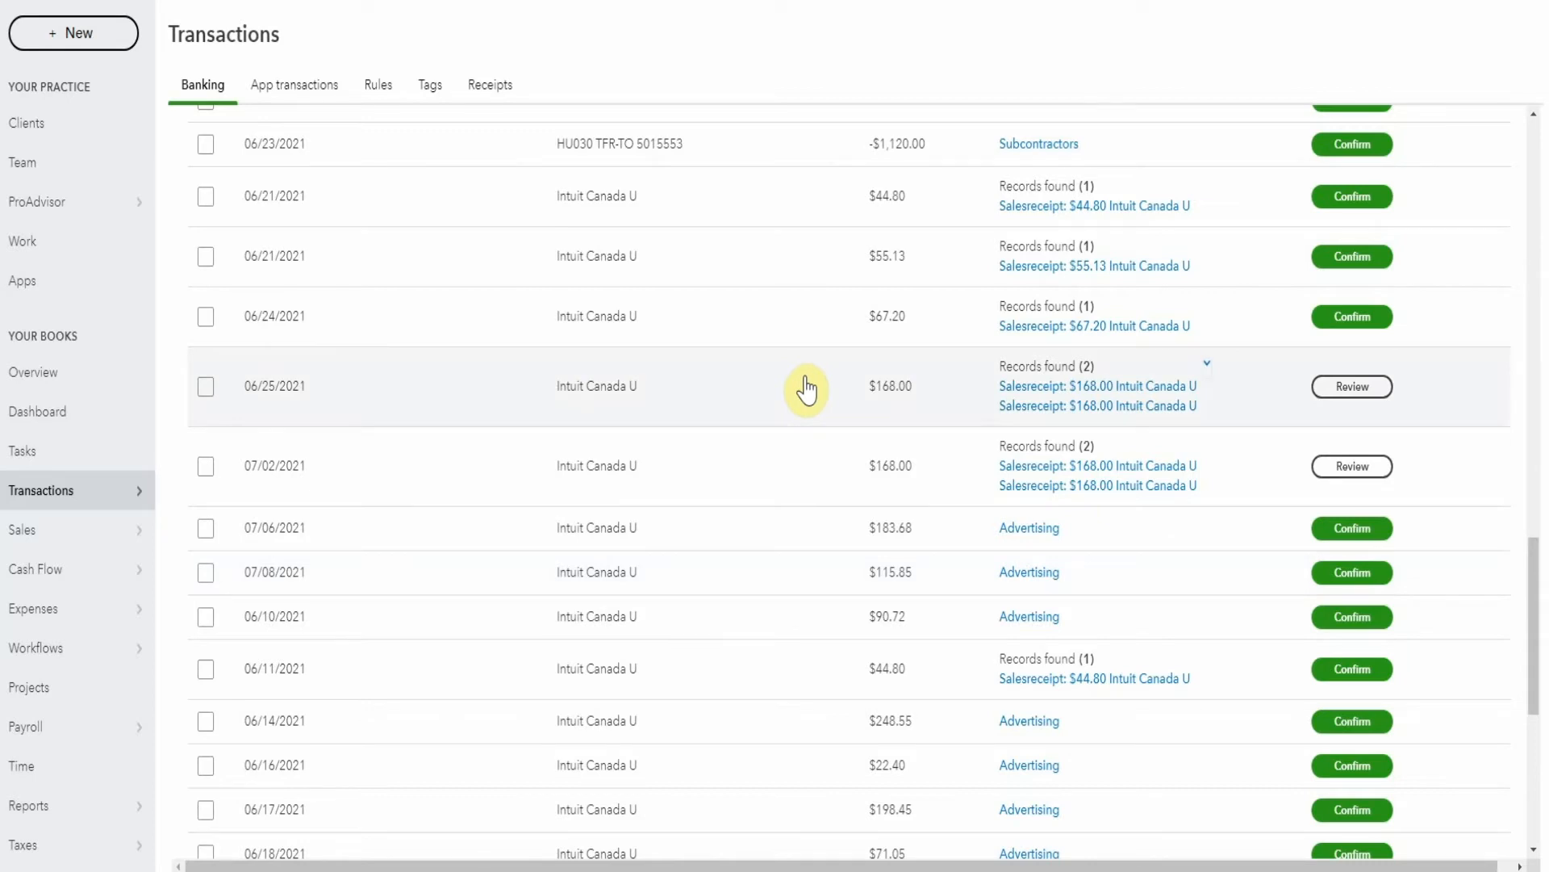
# Confirm the first two deposits assigned to Sales, 06/18/2021 for $52.50 and 06/21/2021 for $178.12, individually.
pyautogui.scroll(15, 807, 390)
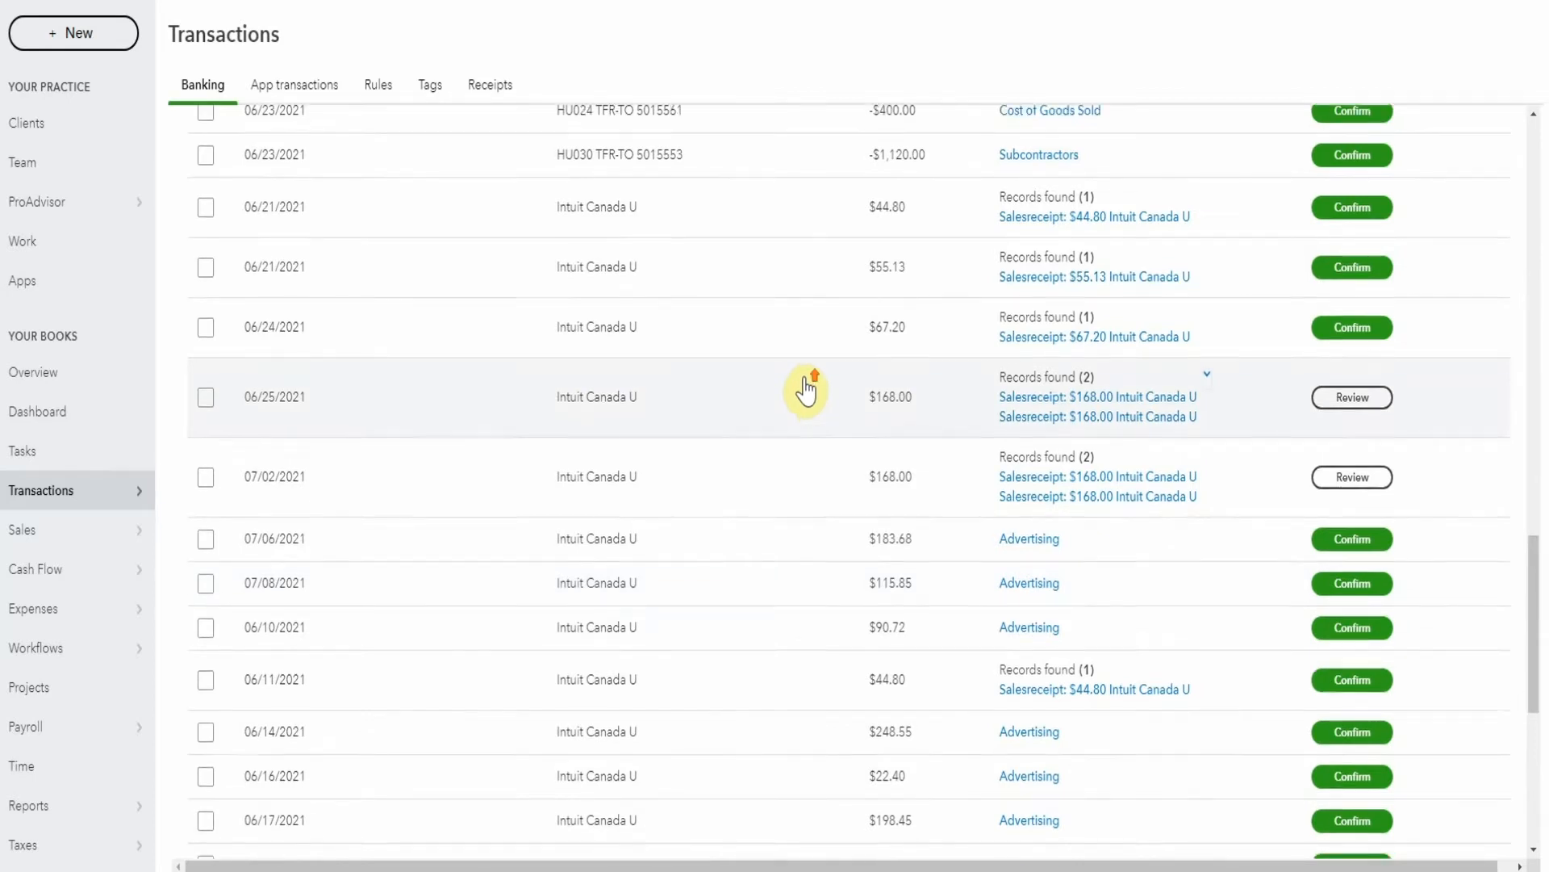
pyautogui.scroll(-2, 811, 388)
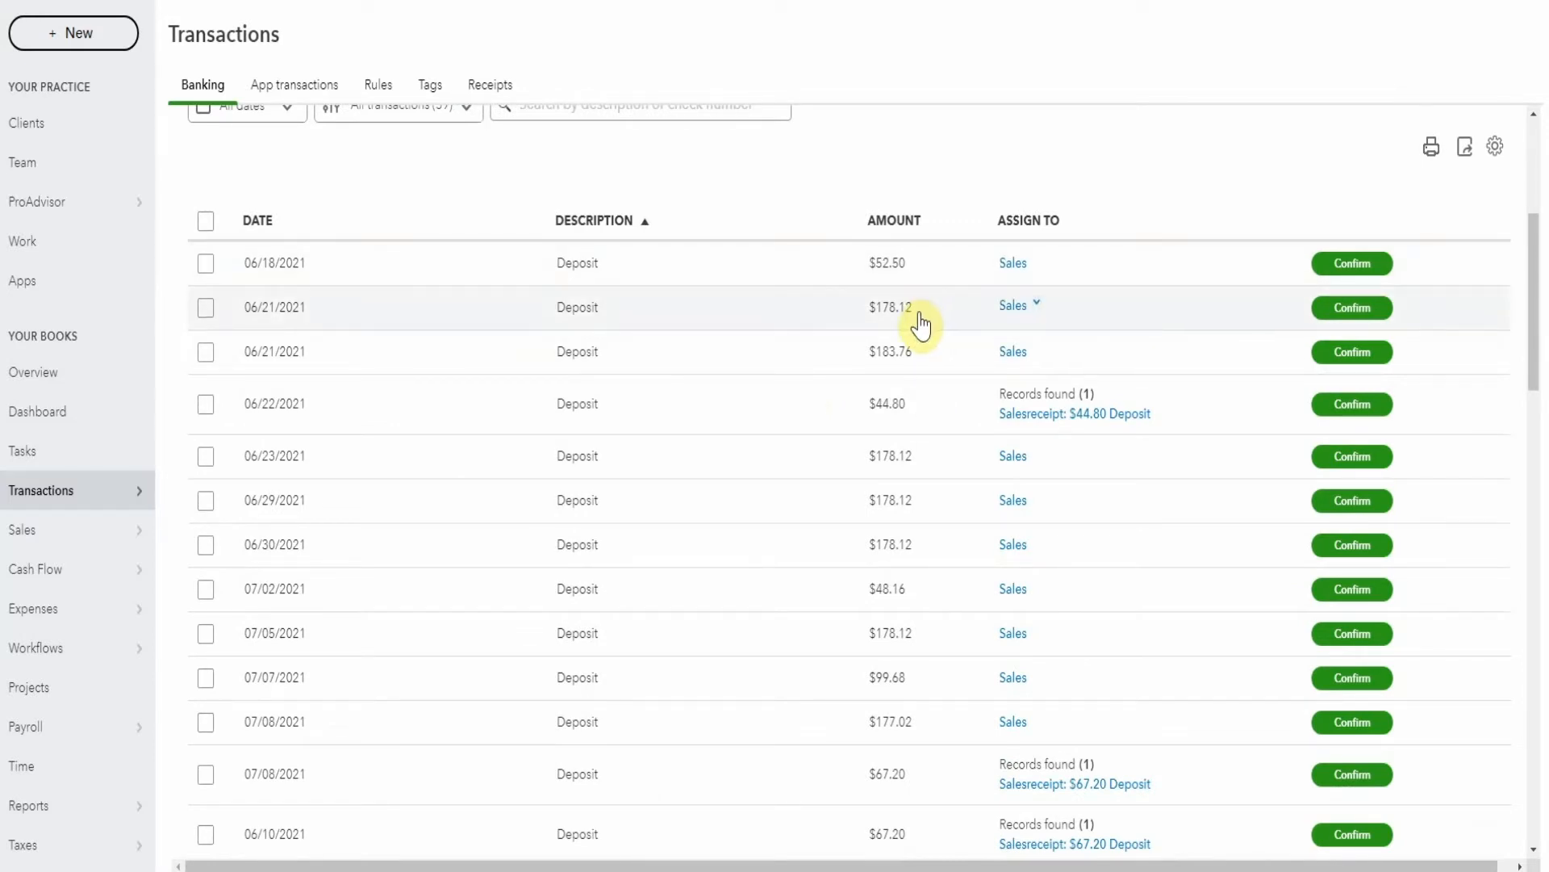
pyautogui.click(1356, 267)
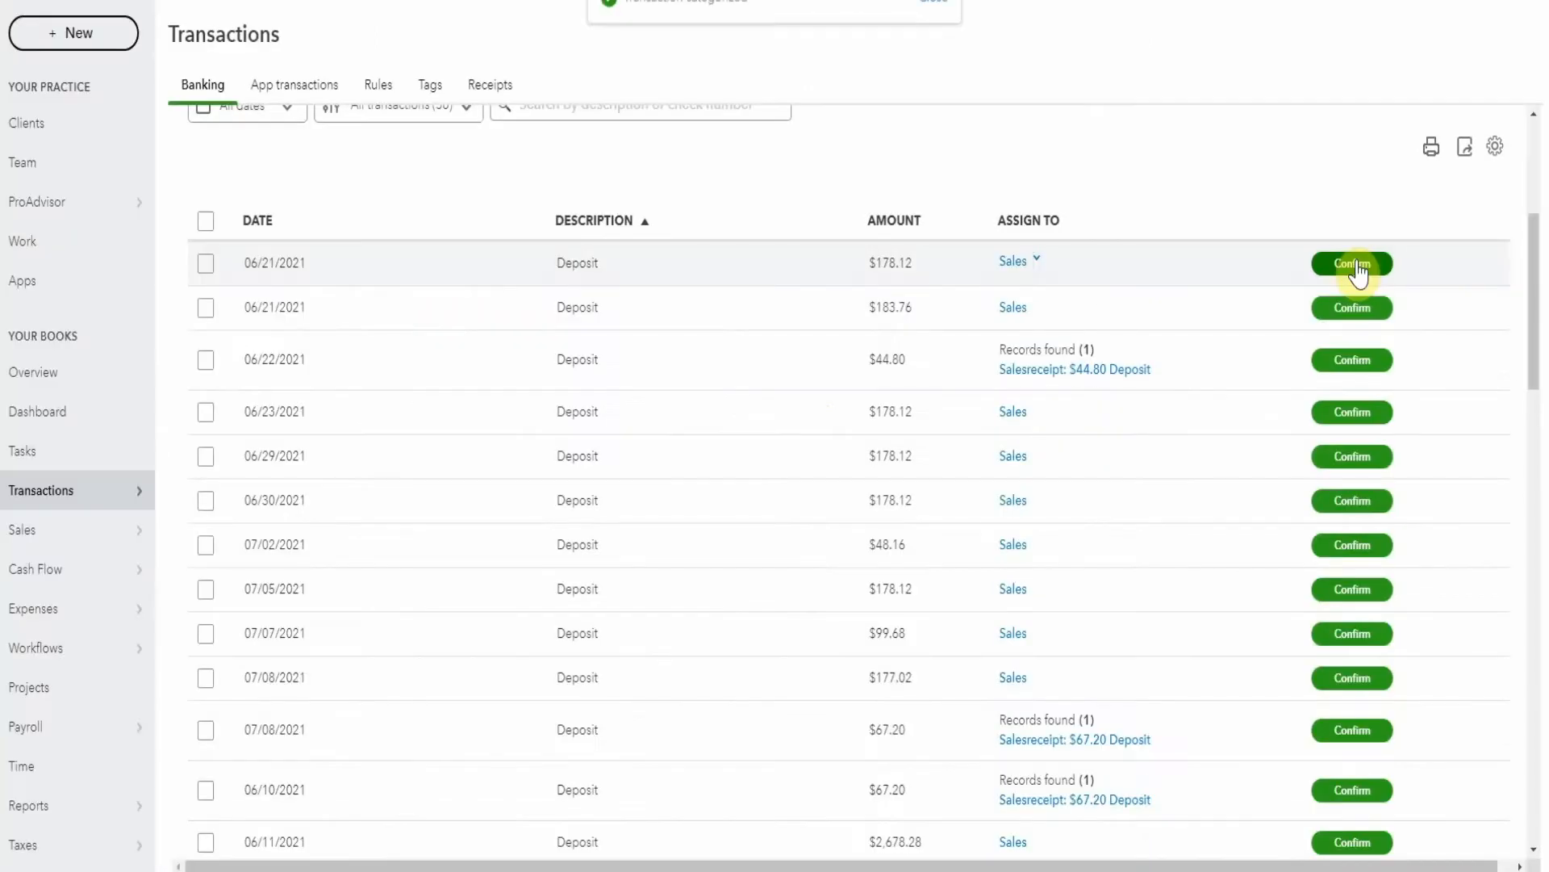
pyautogui.click(1358, 269)
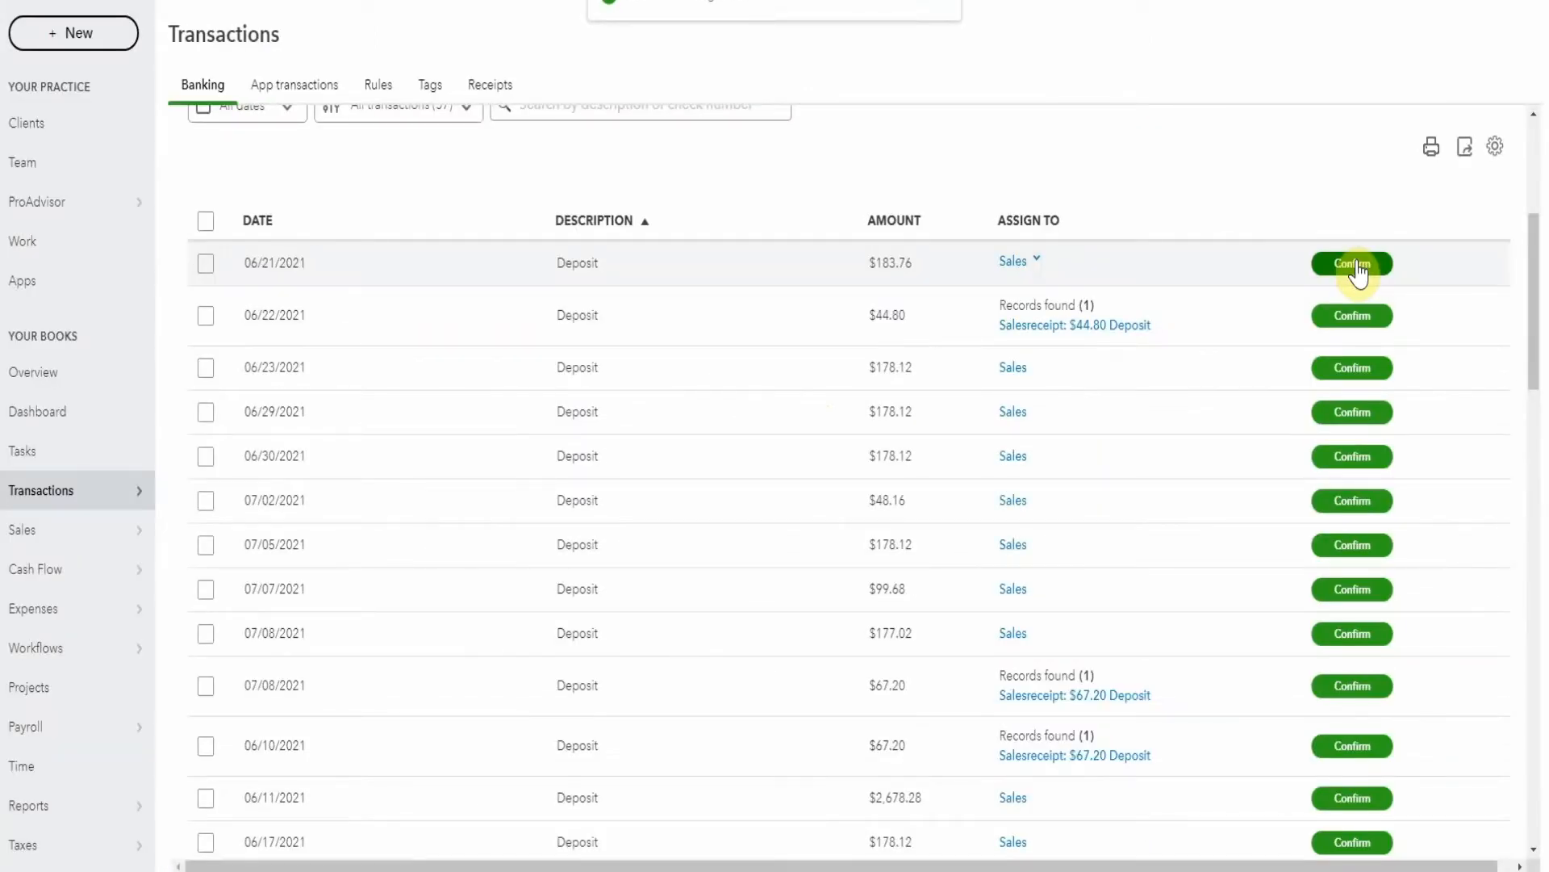
# Batch-confirm all remaining deposits assigned to Sales, leaving out those with matched sales receipt records.
pyautogui.click(205, 264)
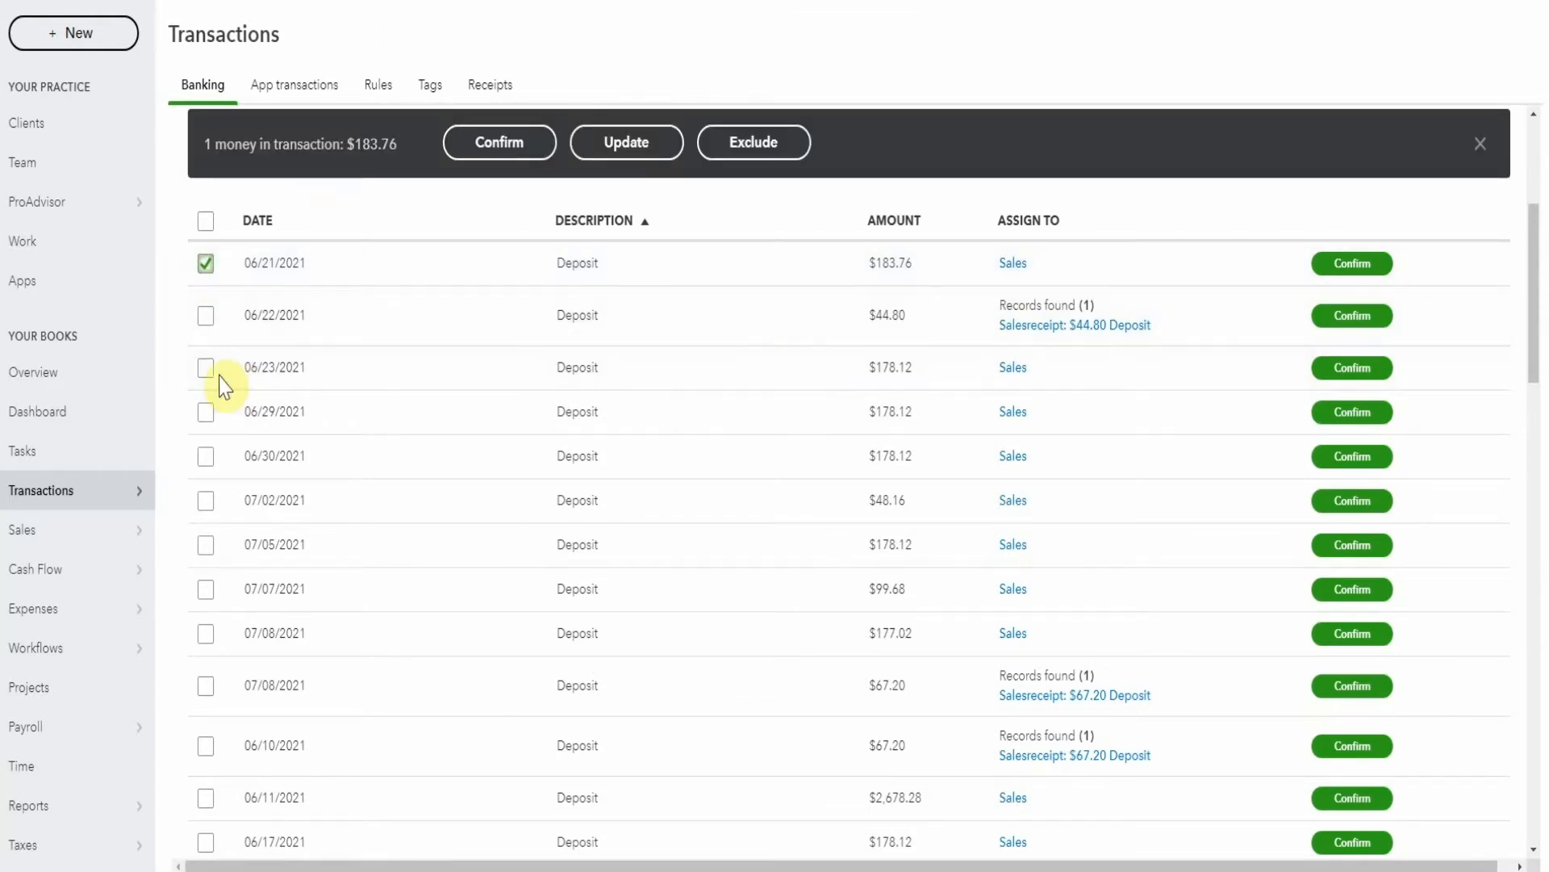
pyautogui.click(204, 371)
pyautogui.click(206, 413)
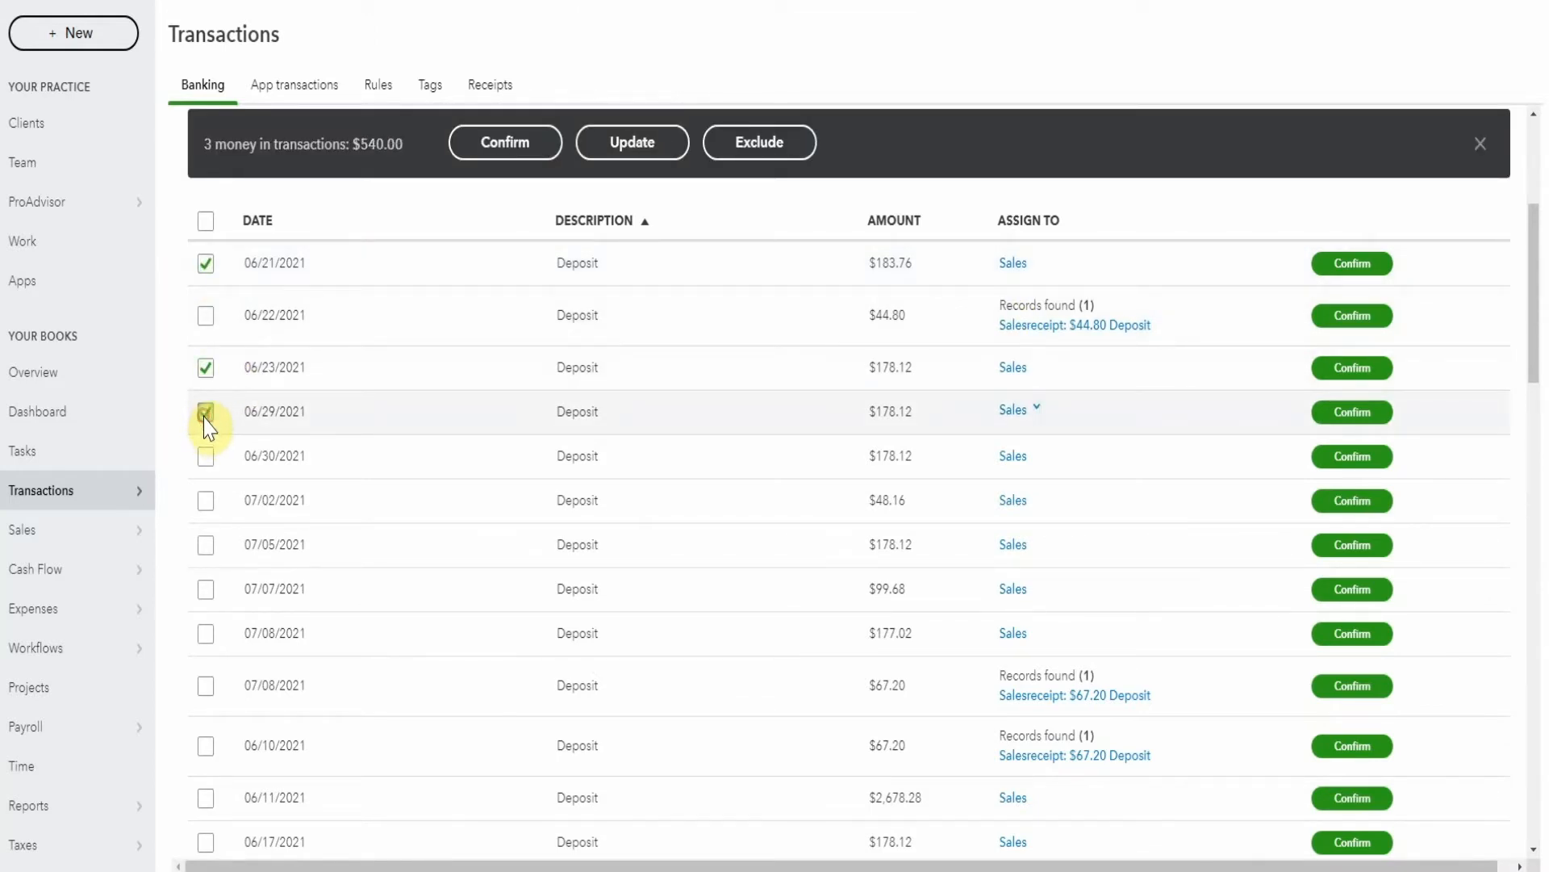
pyautogui.click(205, 457)
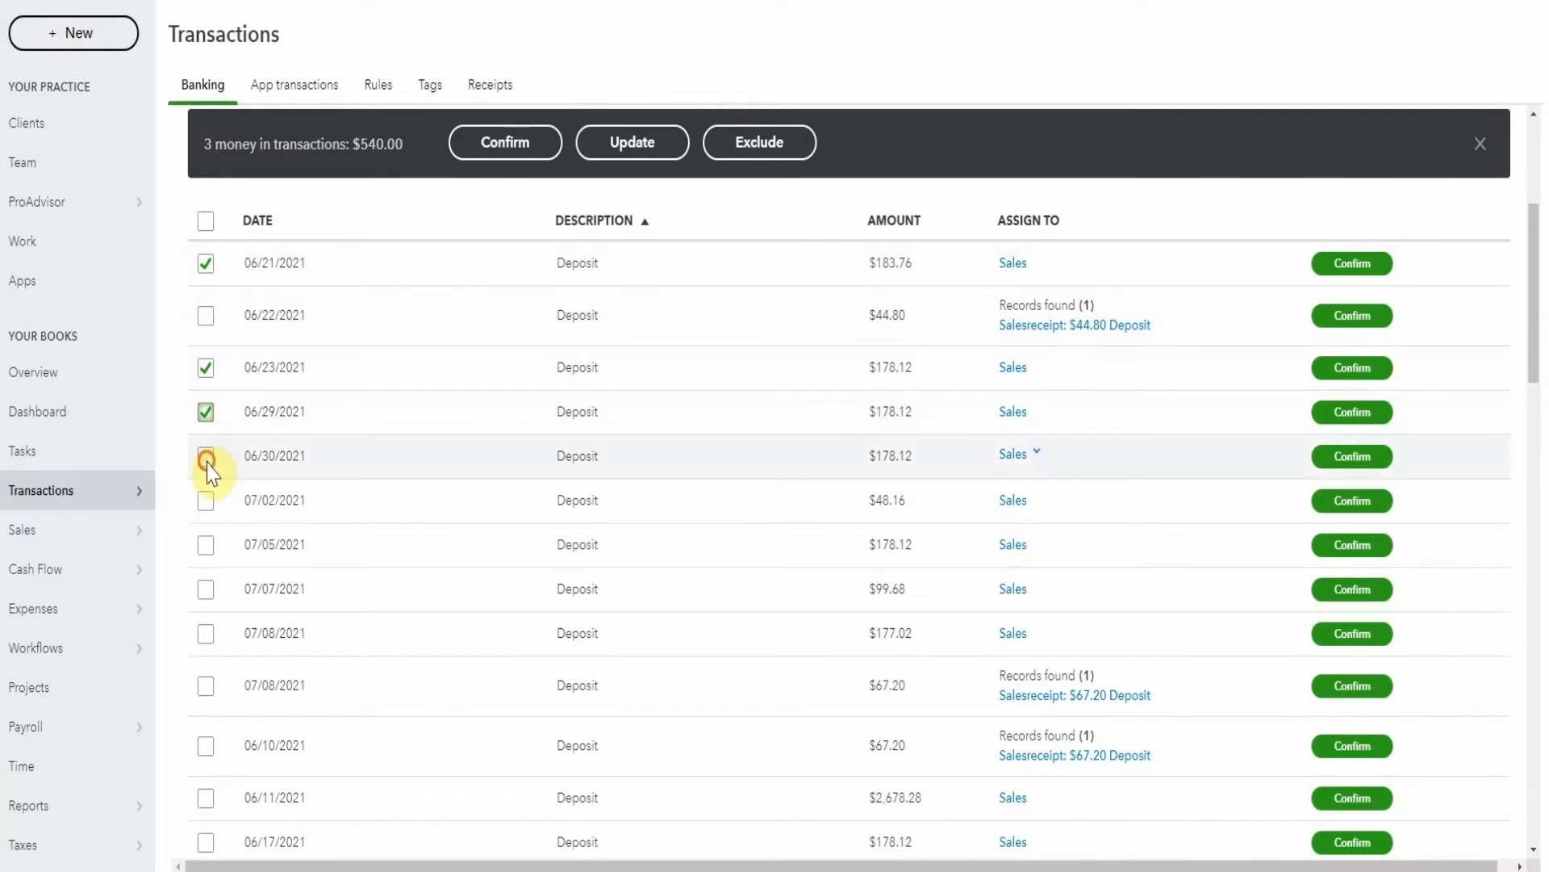
pyautogui.click(206, 500)
pyautogui.click(206, 544)
pyautogui.click(207, 596)
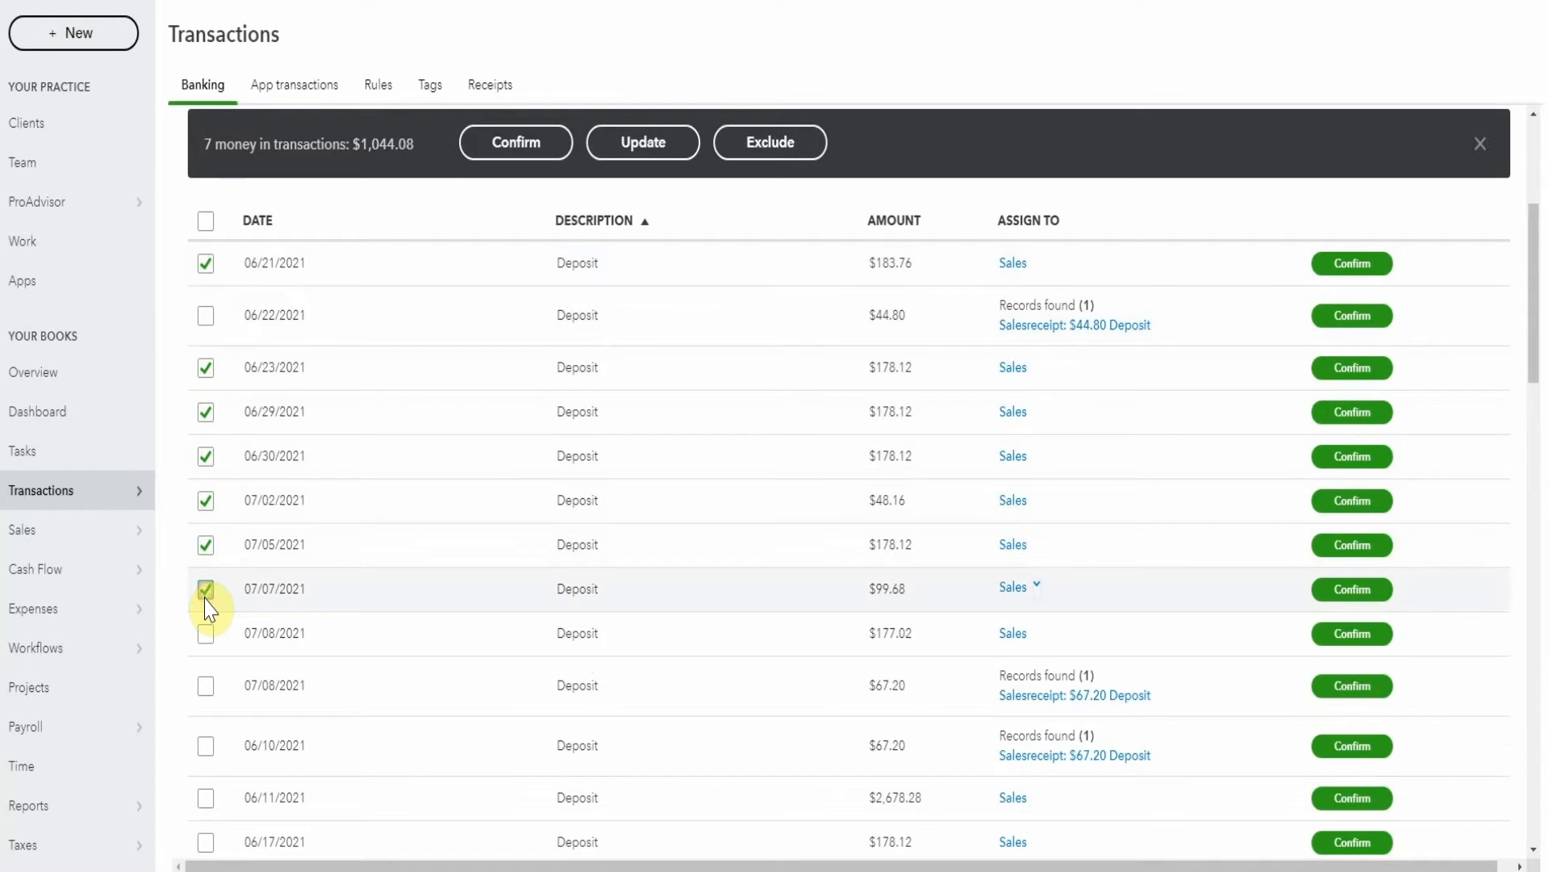
pyautogui.click(205, 634)
pyautogui.scroll(-3, 594, 781)
pyautogui.click(206, 602)
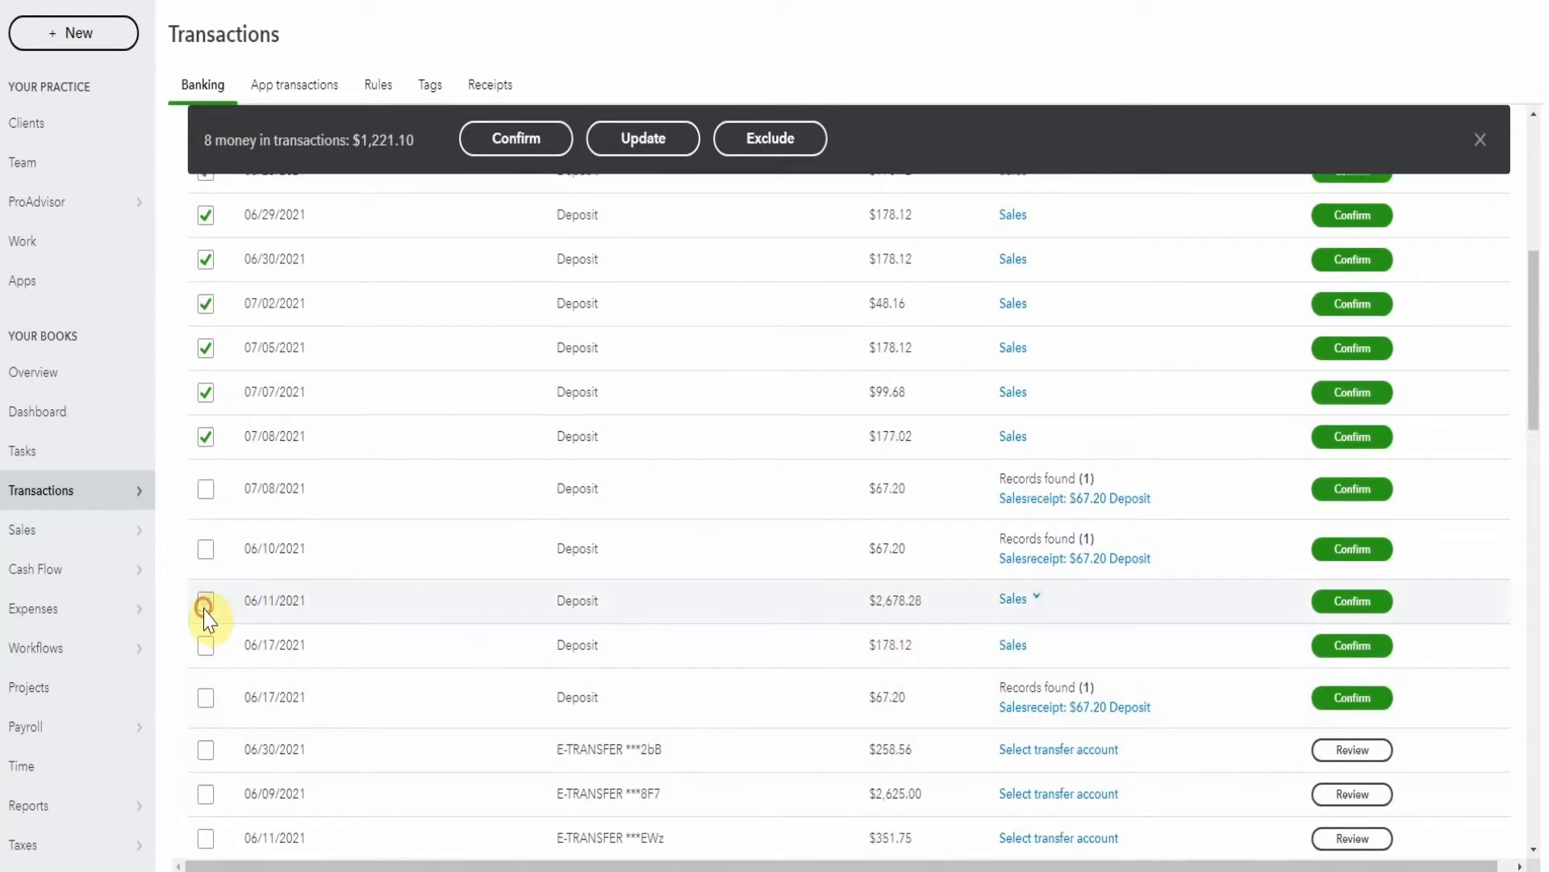
pyautogui.click(207, 650)
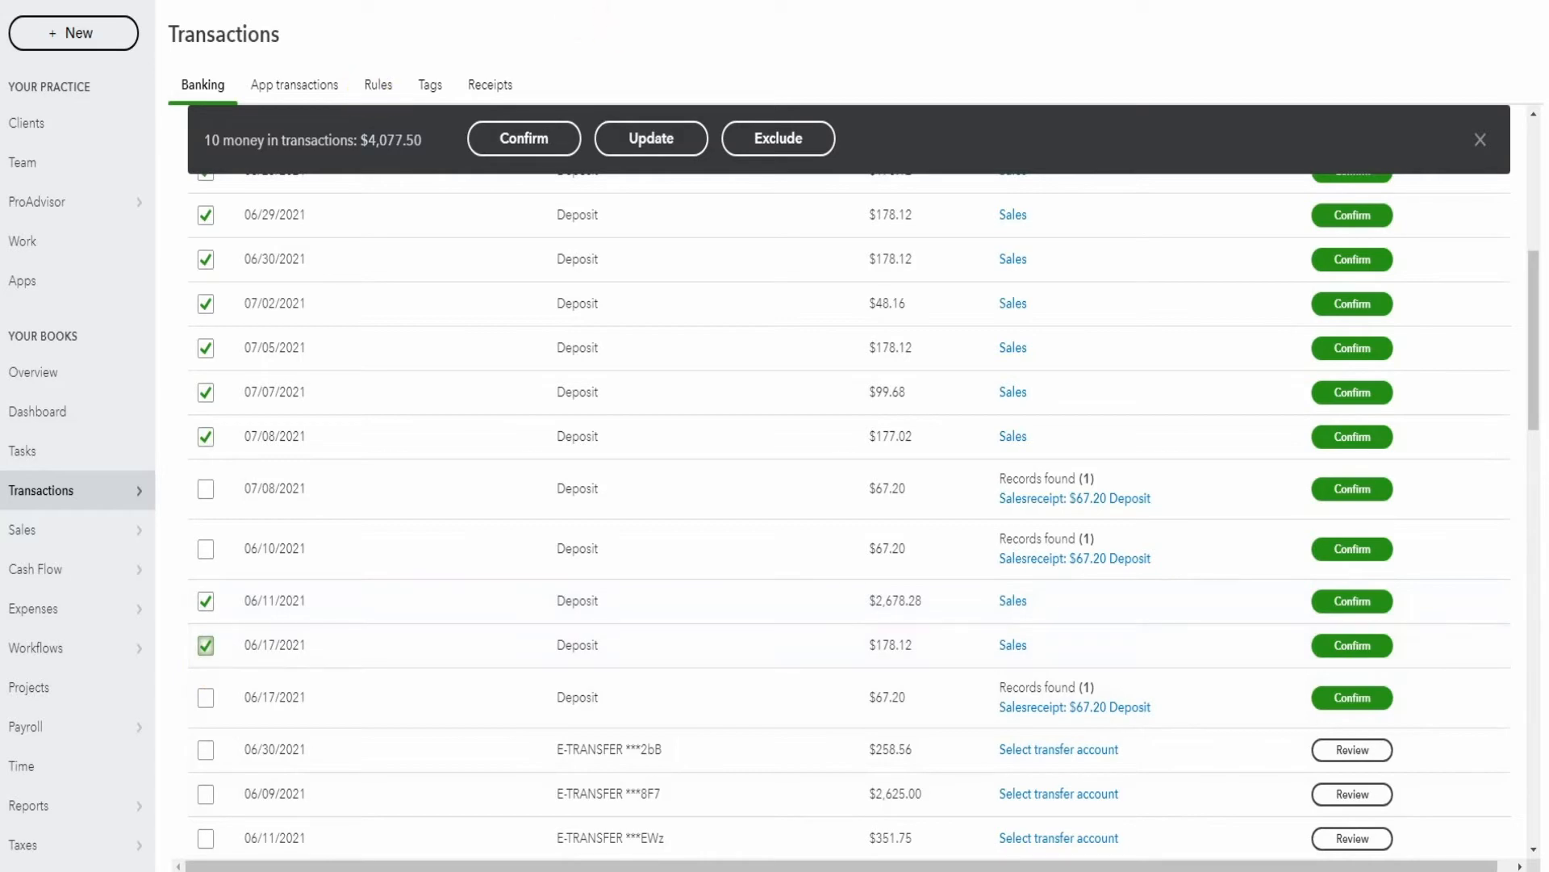
pyautogui.click(523, 138)
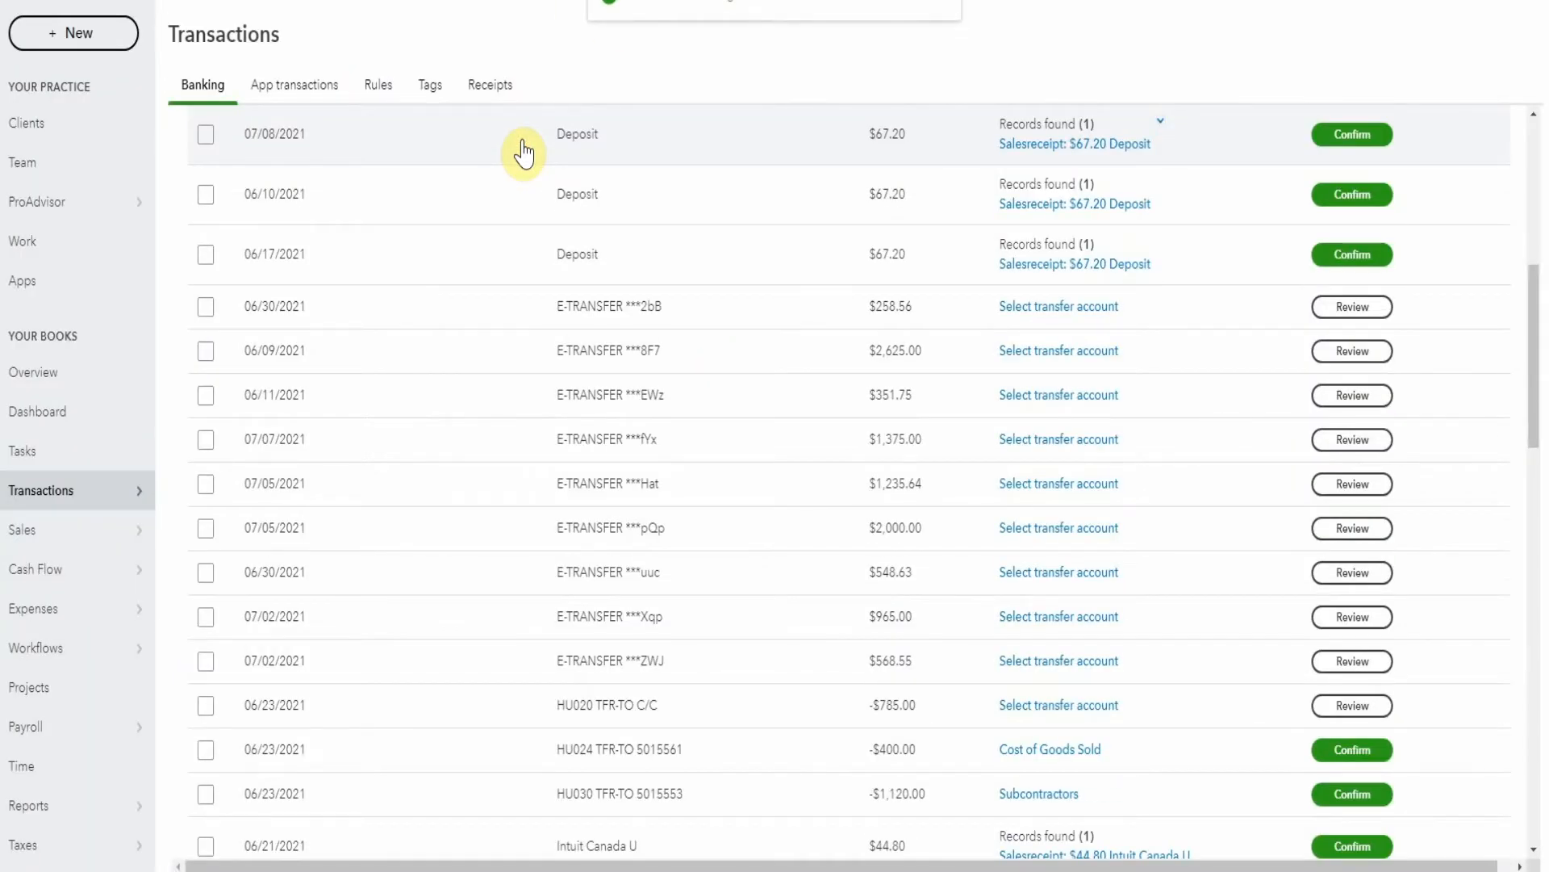
# Sort the for-review transactions by their assignment so the ones with matching records are grouped together.
pyautogui.scroll(1, 954, 218)
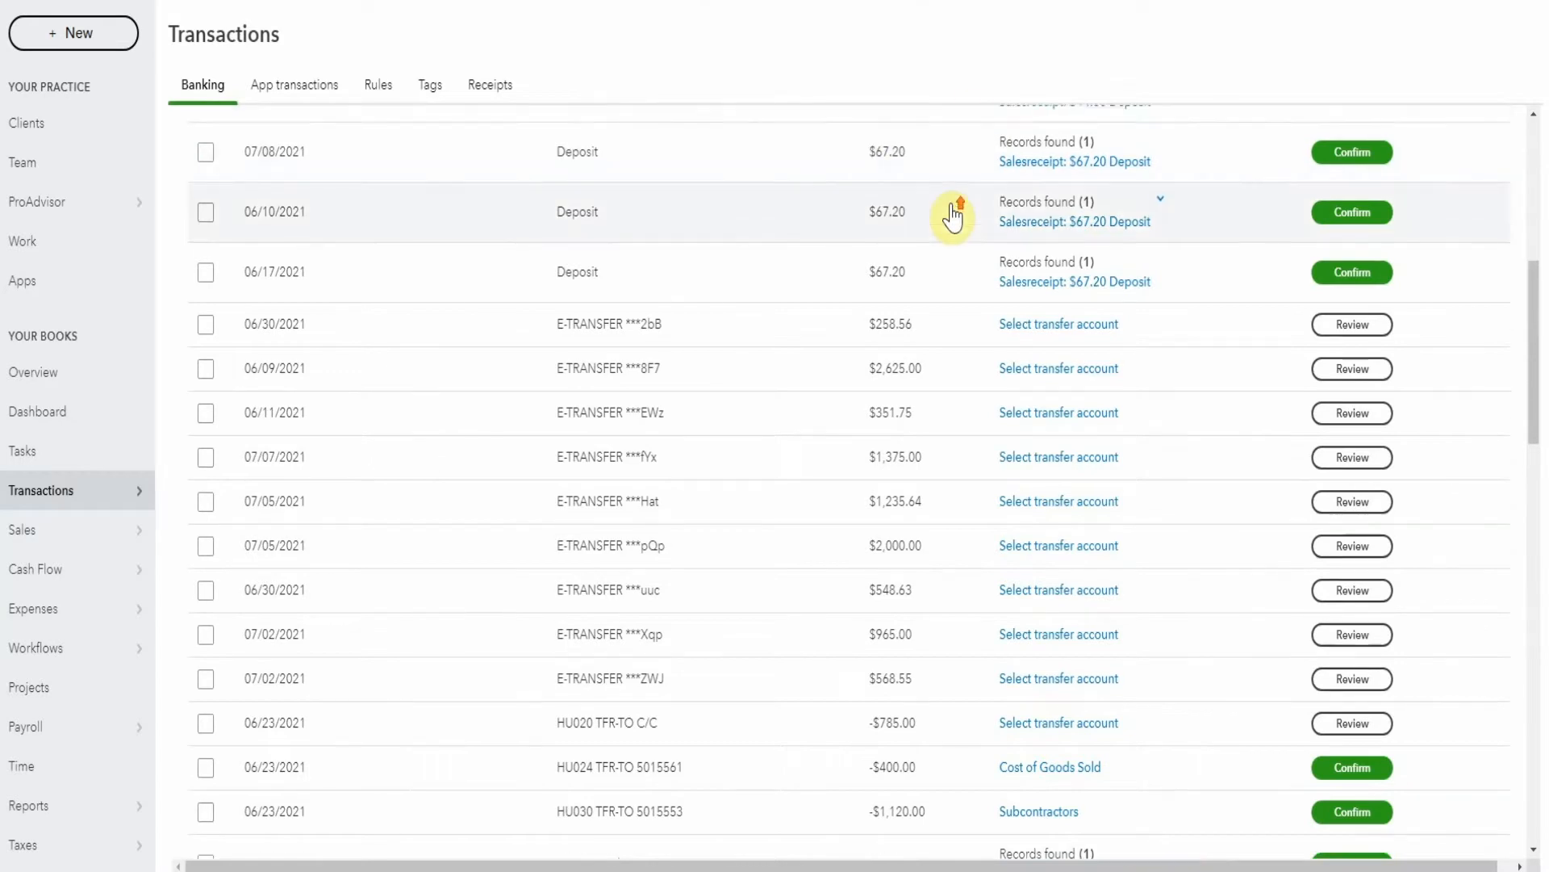
pyautogui.scroll(2, 954, 218)
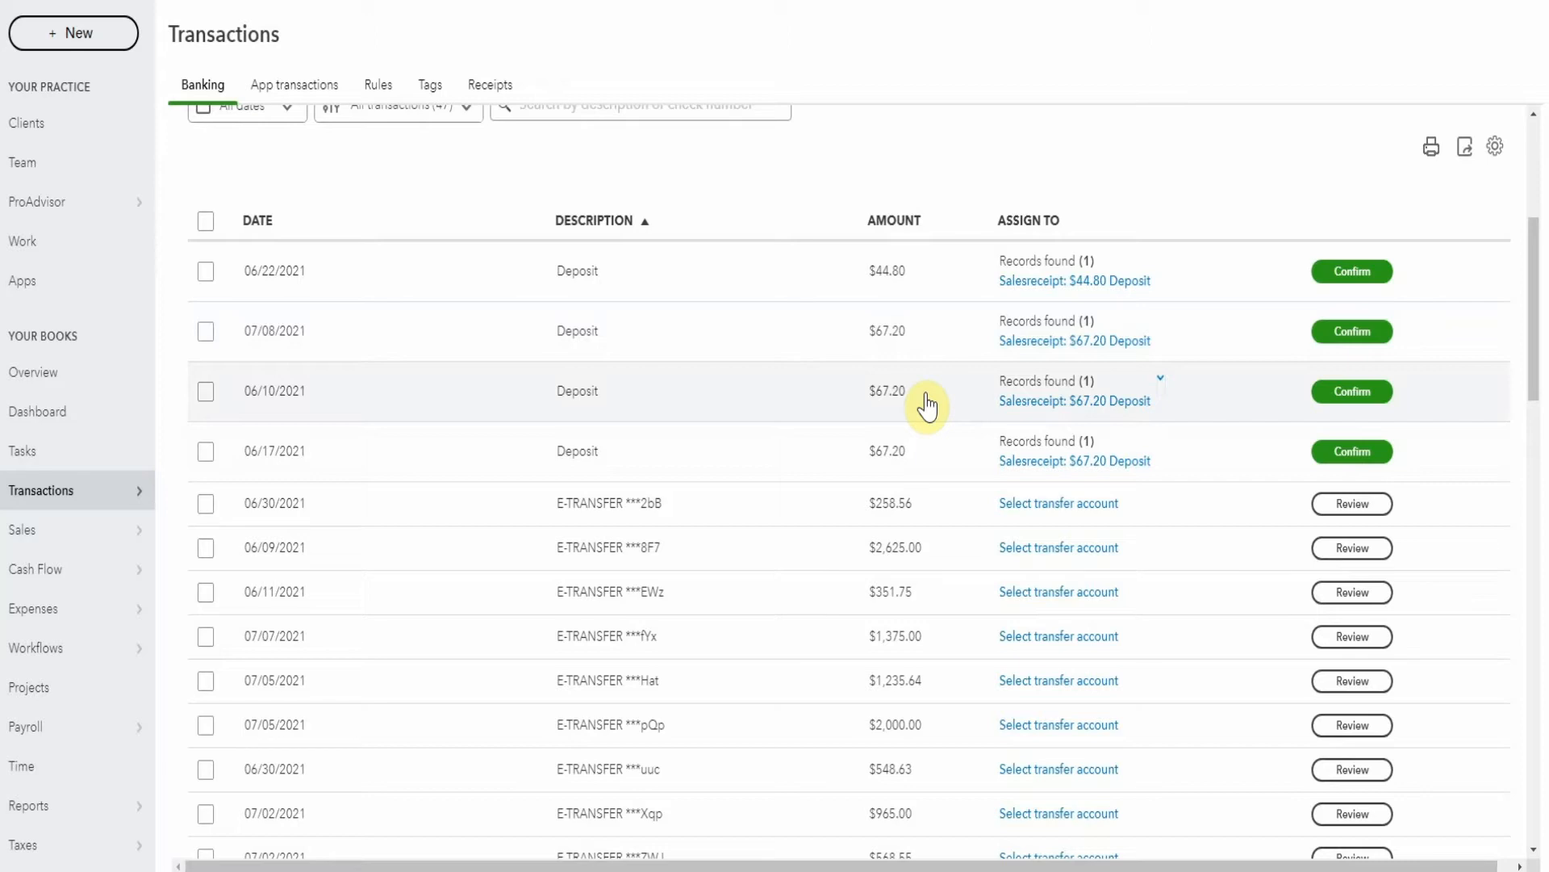
pyautogui.click(1073, 223)
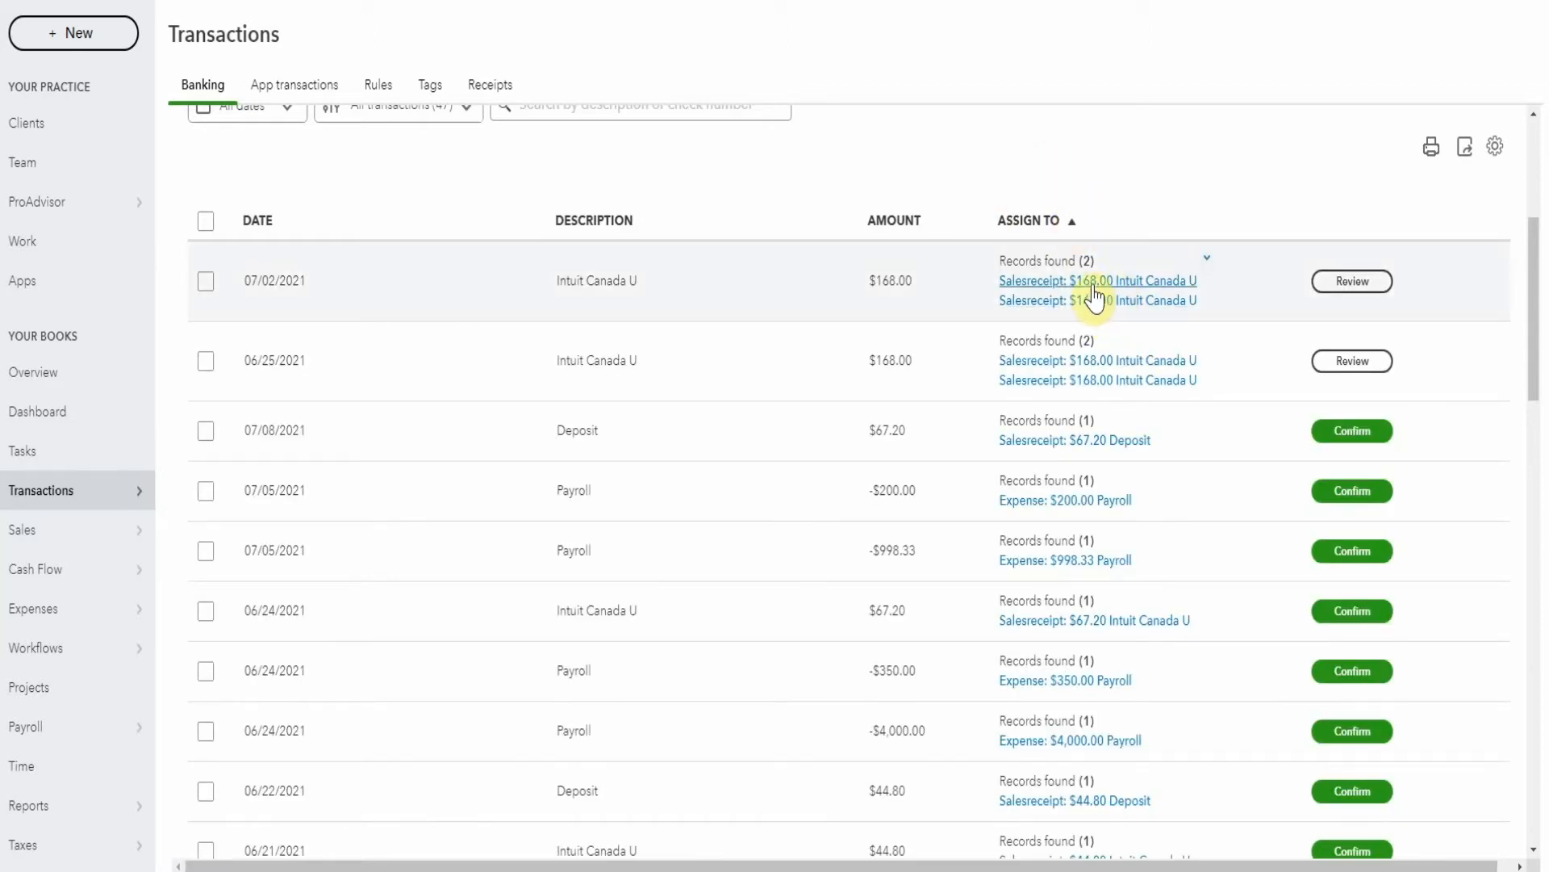
# Batch-confirm the four Intuit Canada U deposits with a single matched sales receipt: 06/11, both 06/21 entries and 06/24/2021.
pyautogui.scroll(-1, 1093, 300)
pyautogui.scroll(-1, 1093, 300)
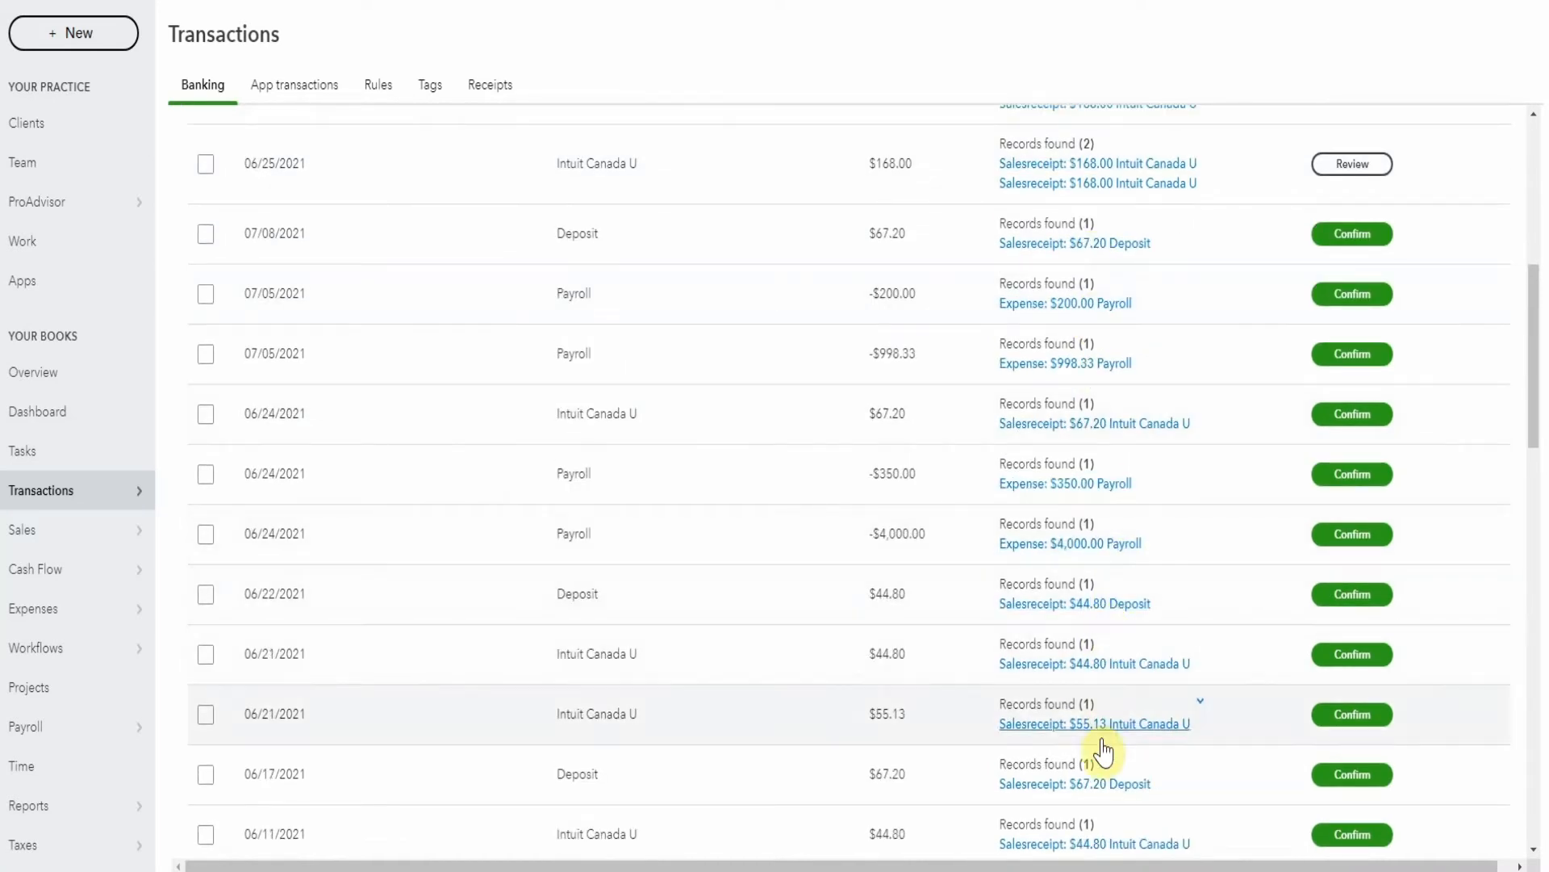
pyautogui.scroll(-1, 1104, 726)
pyautogui.scroll(-2, 1108, 690)
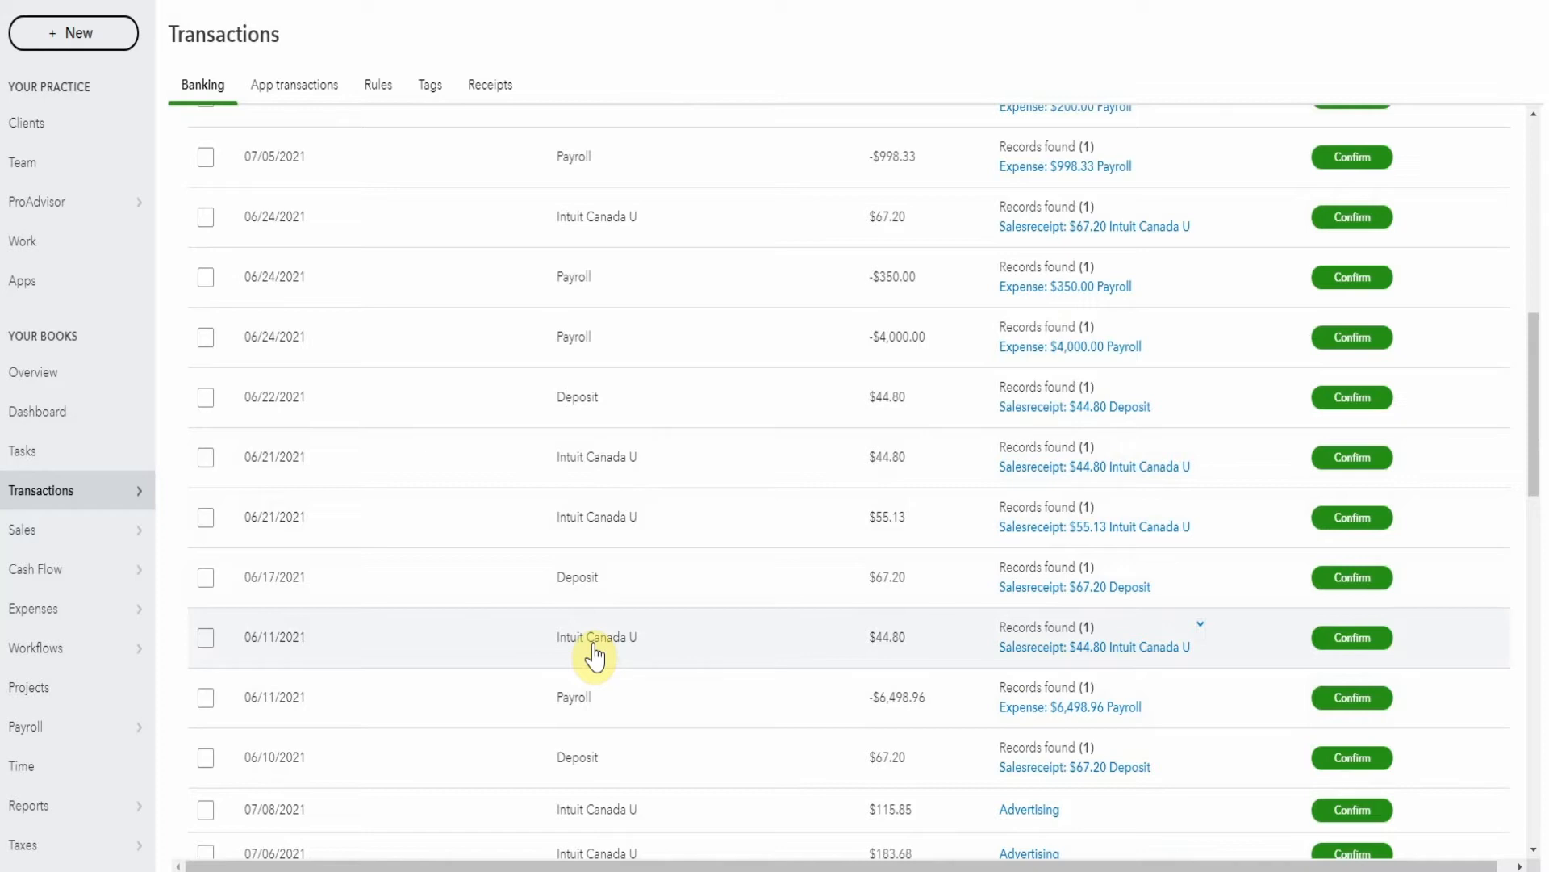
pyautogui.click(203, 638)
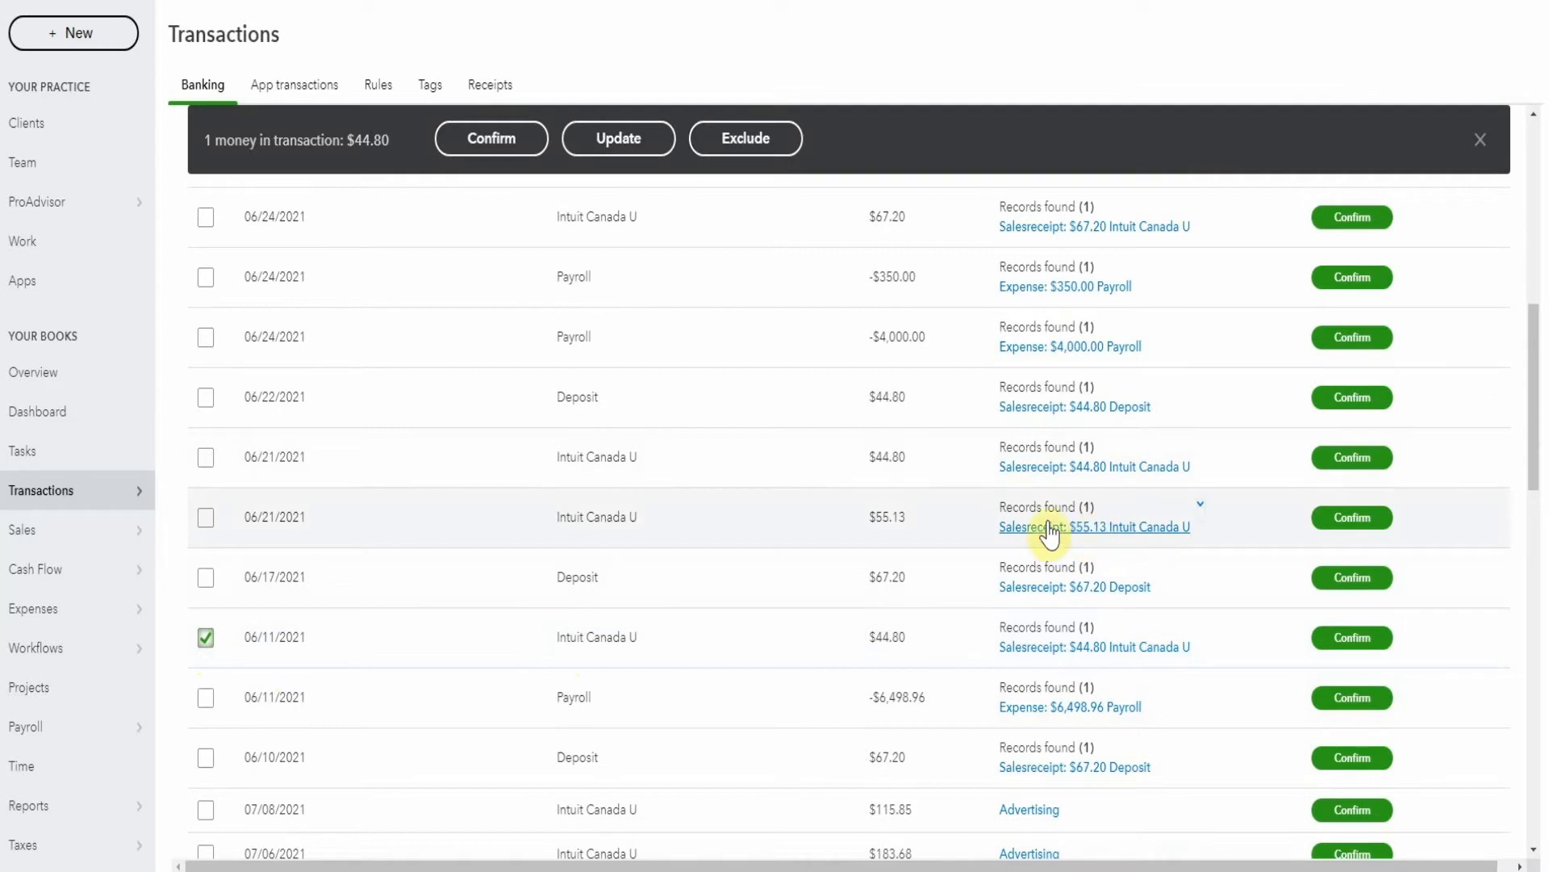
pyautogui.click(207, 518)
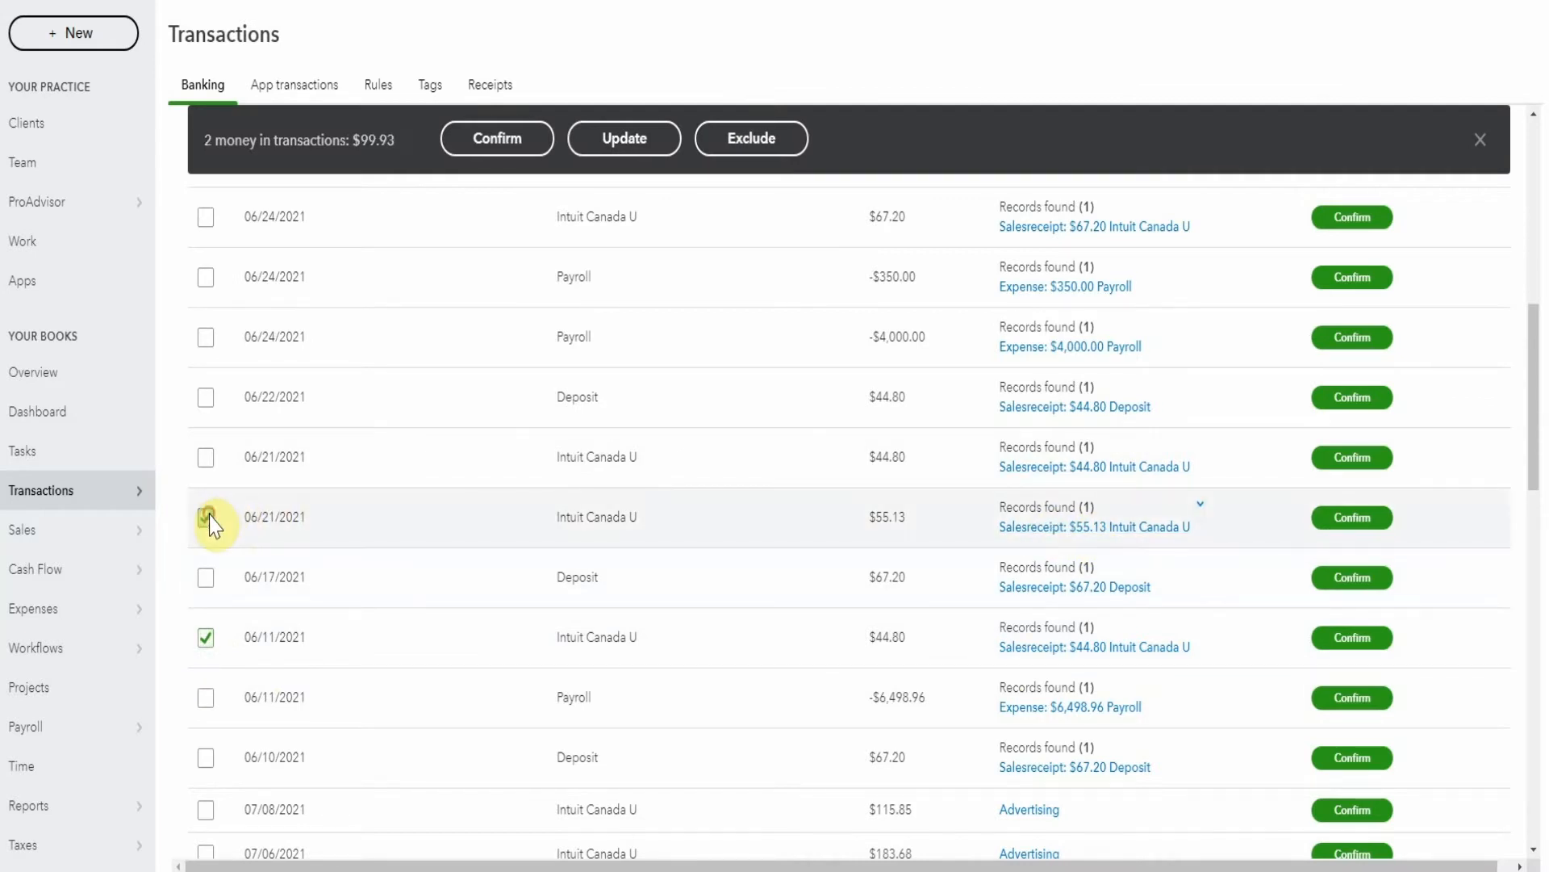
pyautogui.click(207, 458)
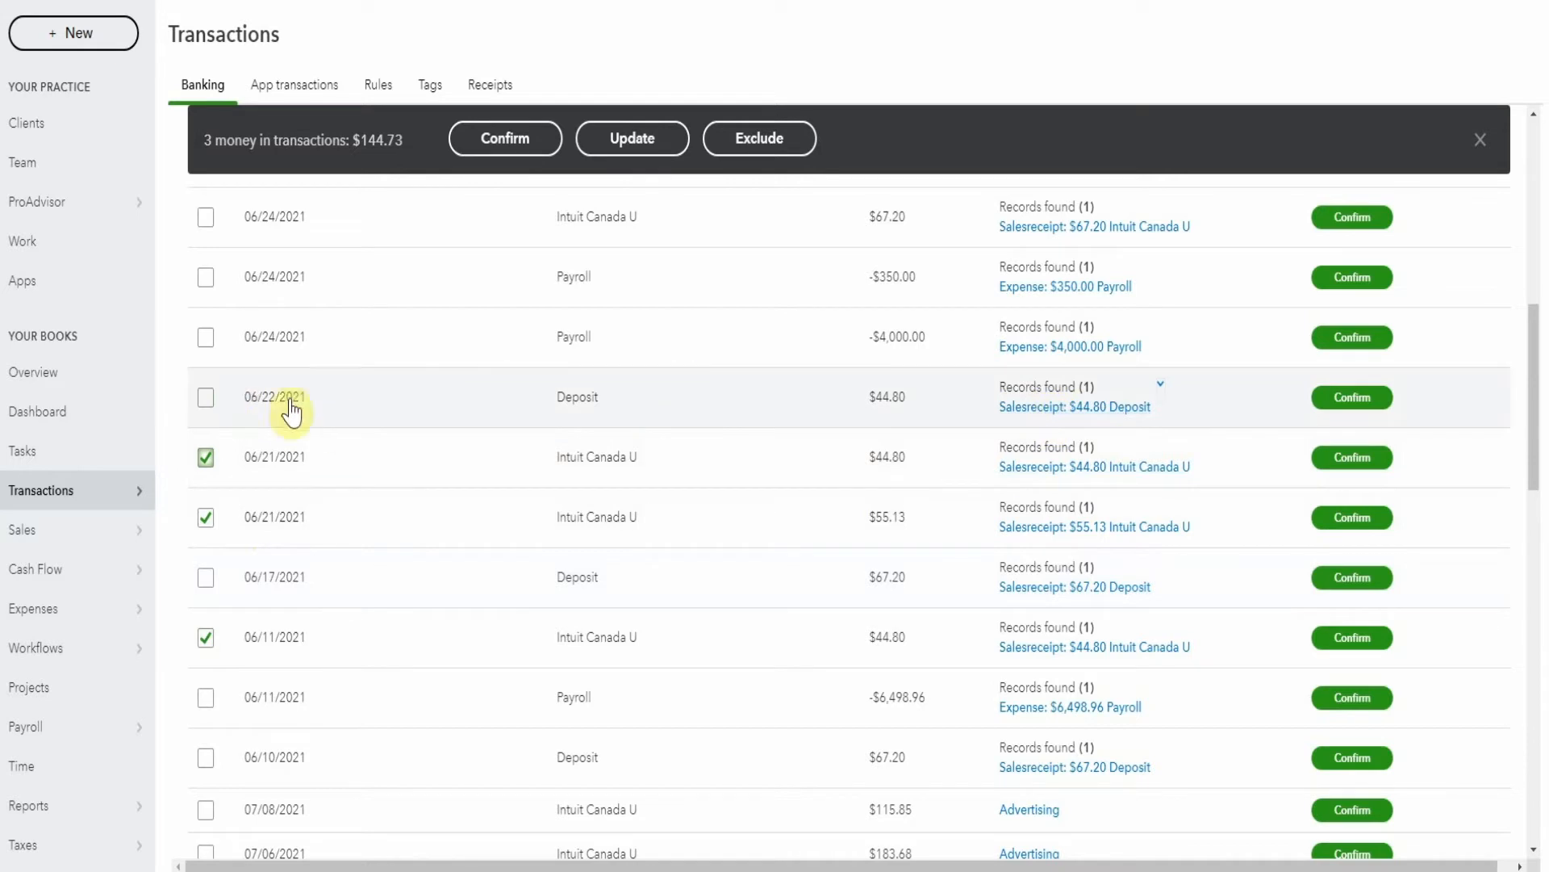
pyautogui.scroll(2, 579, 412)
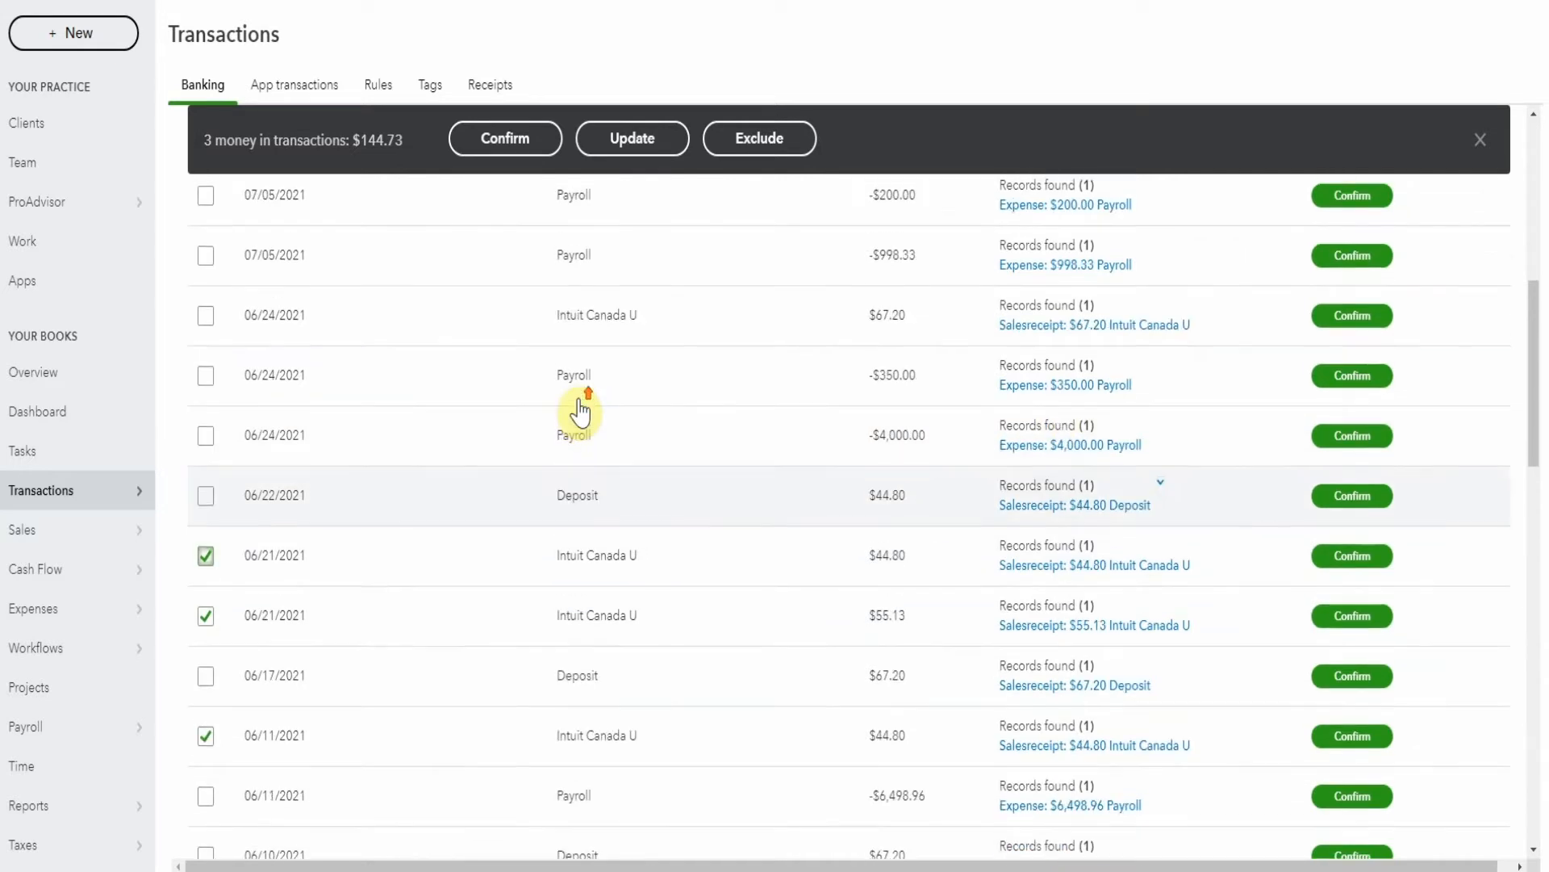
pyautogui.scroll(2, 859, 451)
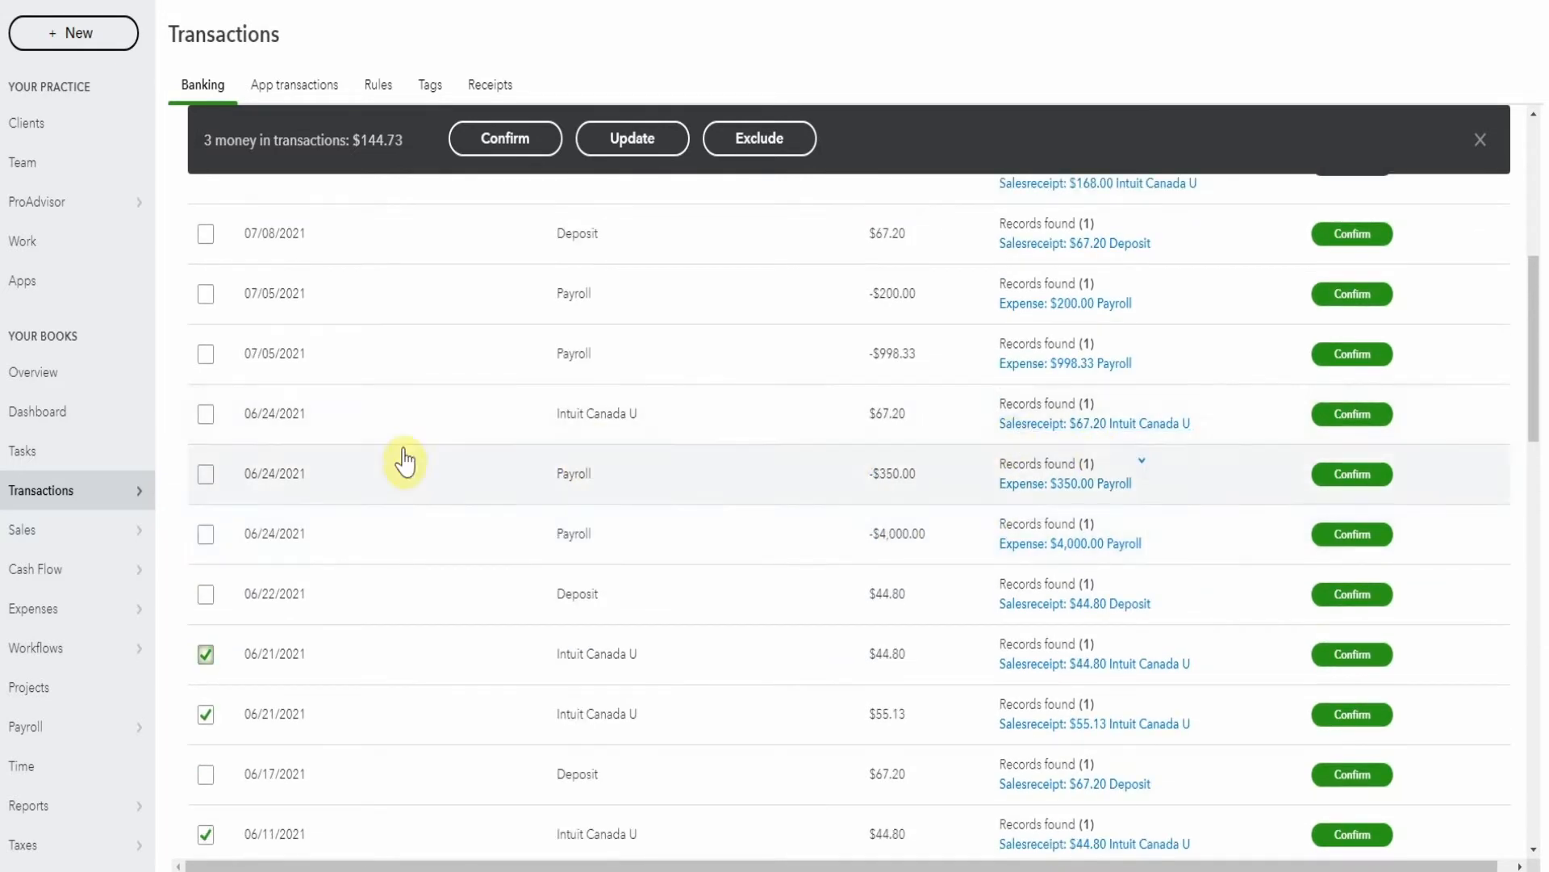
pyautogui.click(205, 415)
pyautogui.scroll(4, 436, 423)
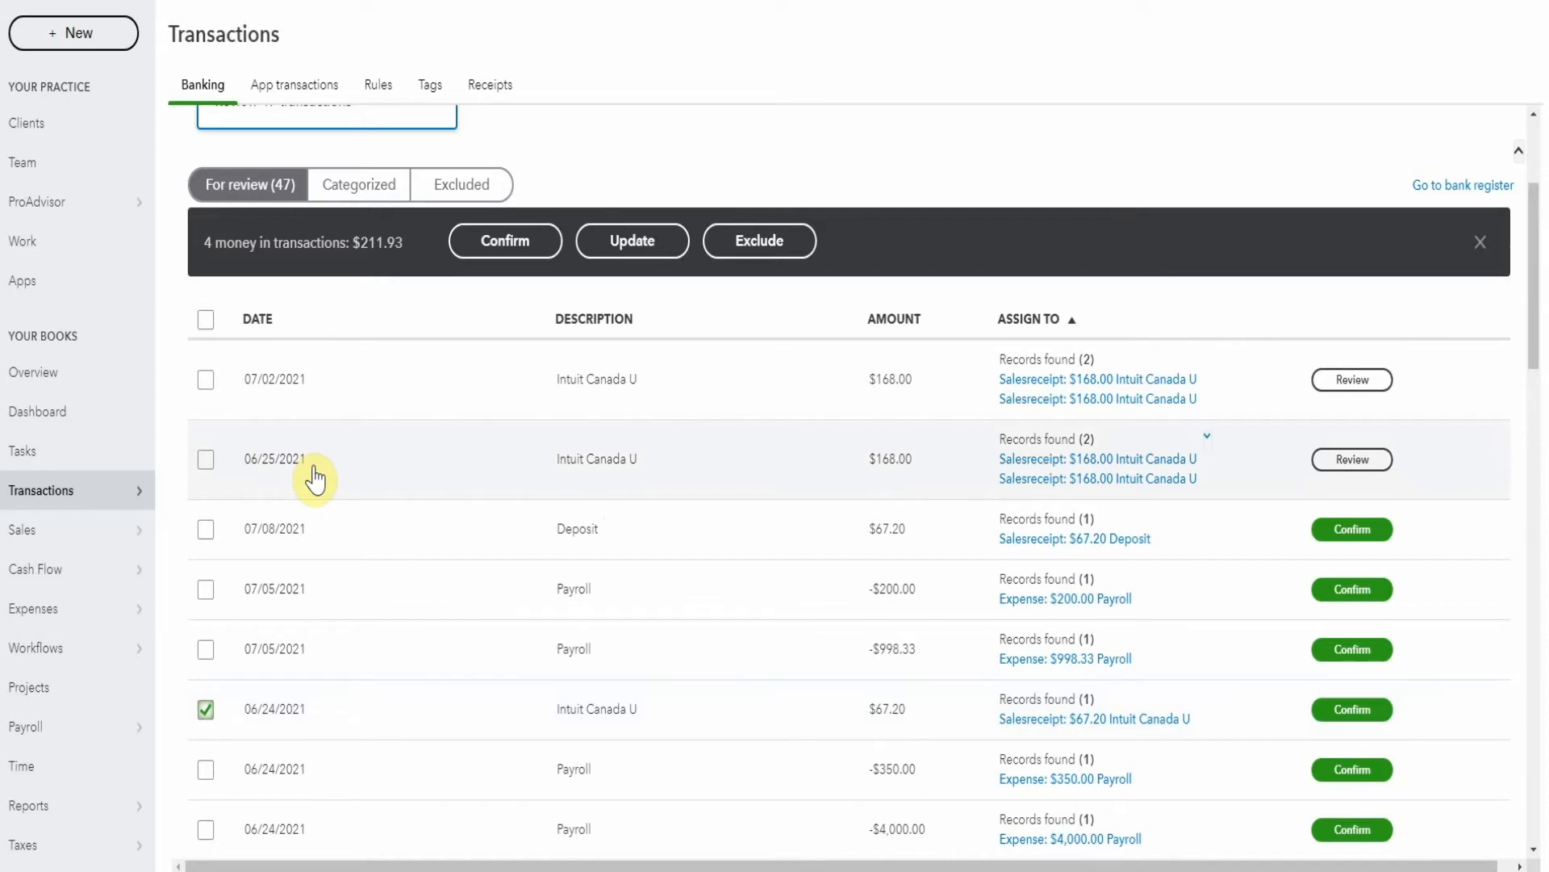
pyautogui.click(505, 242)
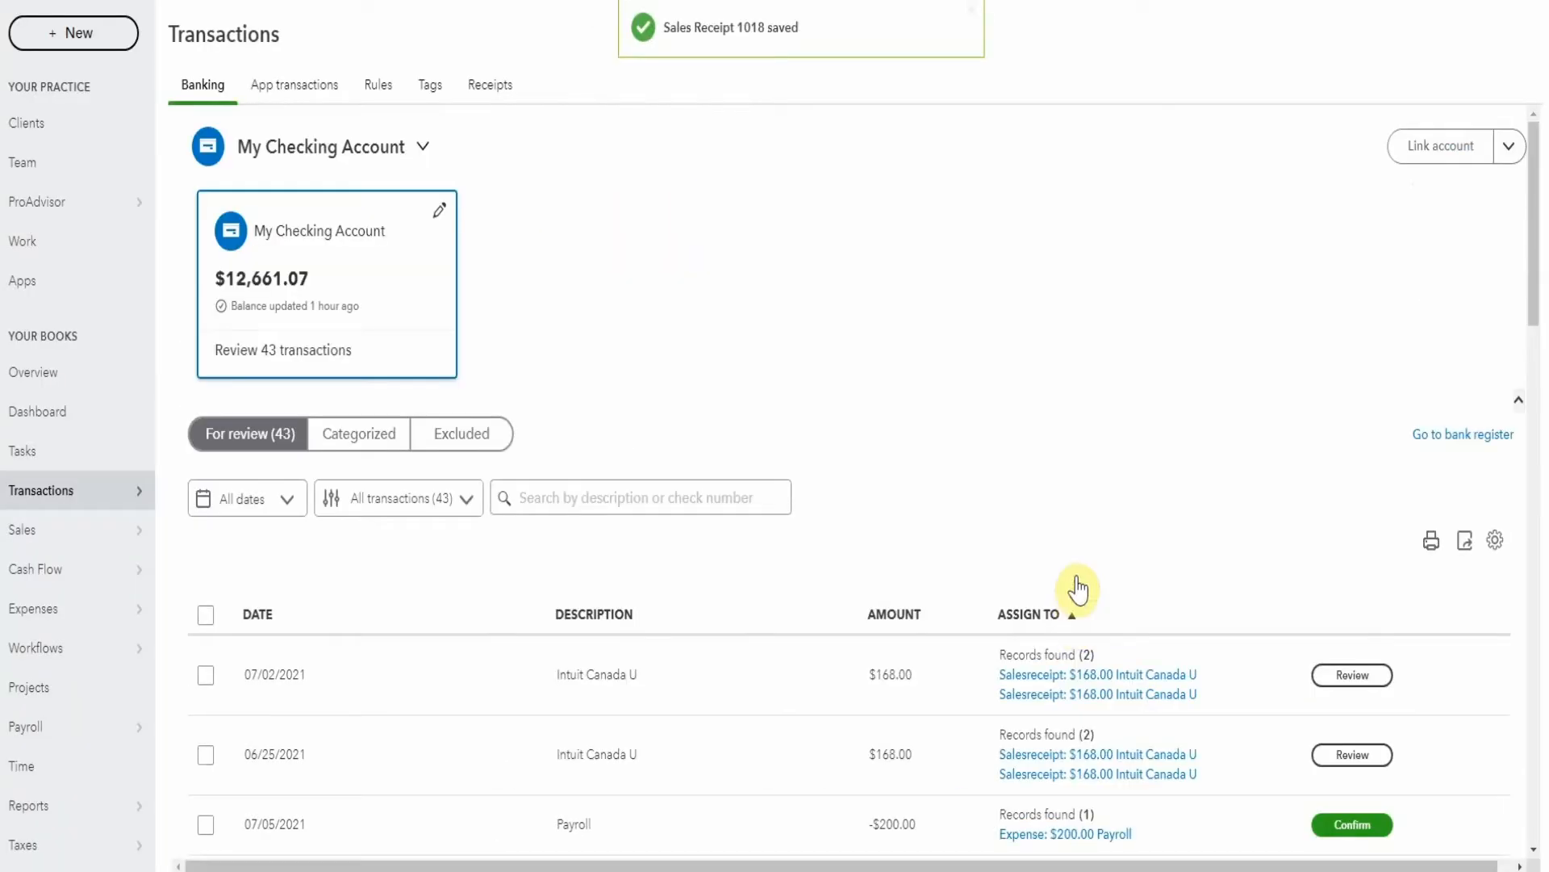
# Match the 07/02/2021 $168.00 Intuit Canada U deposit to the 07/02/2021 sales receipt, and confirm the 06/25/2021 $168.00 deposit's match.
pyautogui.scroll(-3, 807, 525)
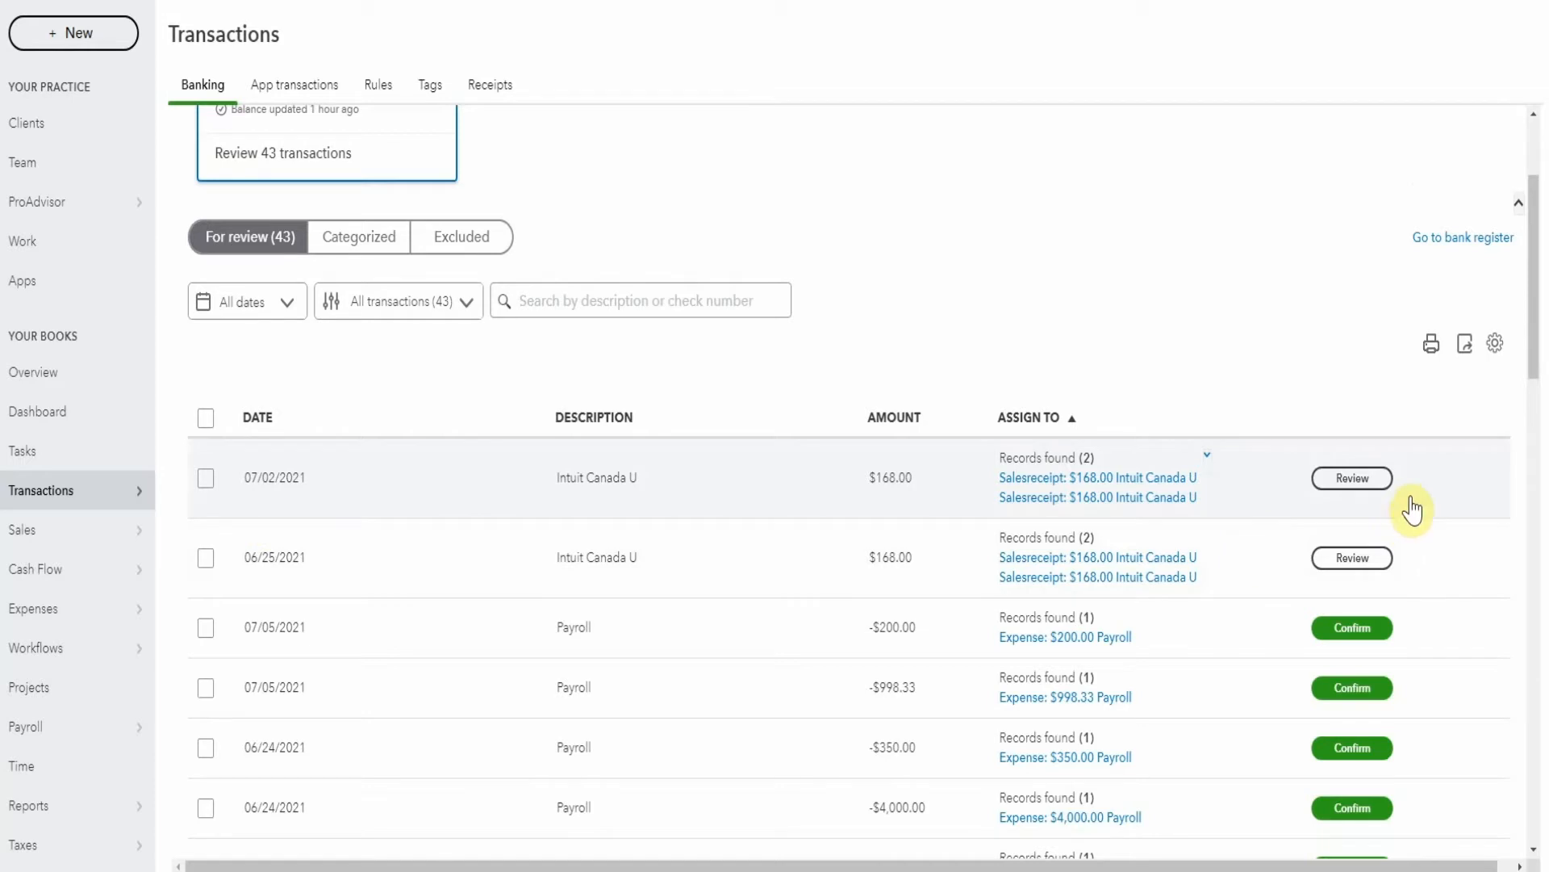
pyautogui.click(1362, 482)
pyautogui.scroll(-3, 986, 373)
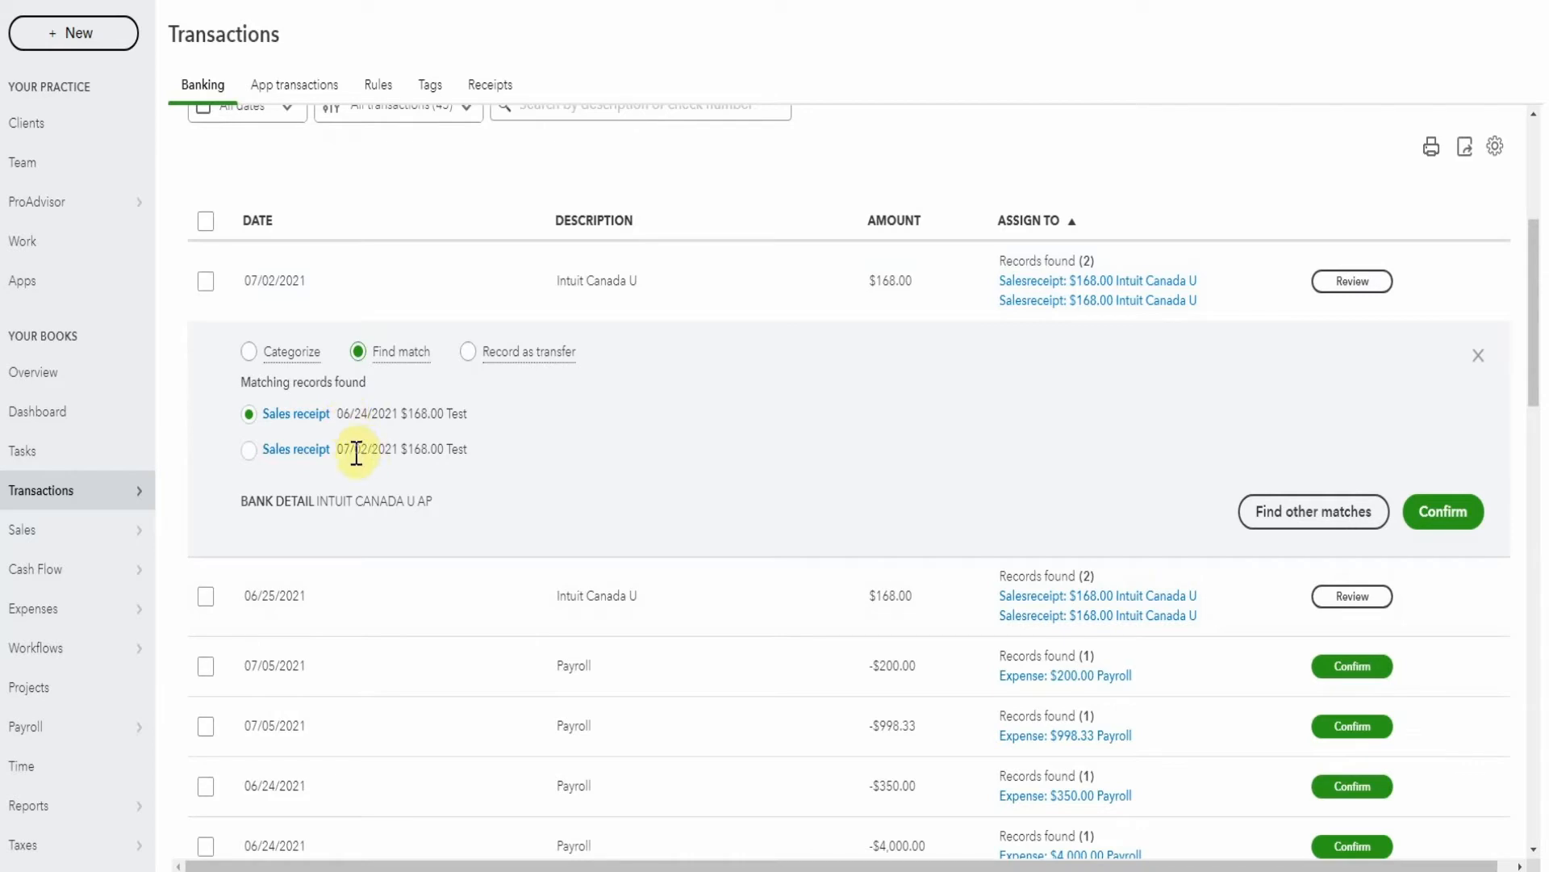
pyautogui.click(248, 450)
pyautogui.click(1444, 523)
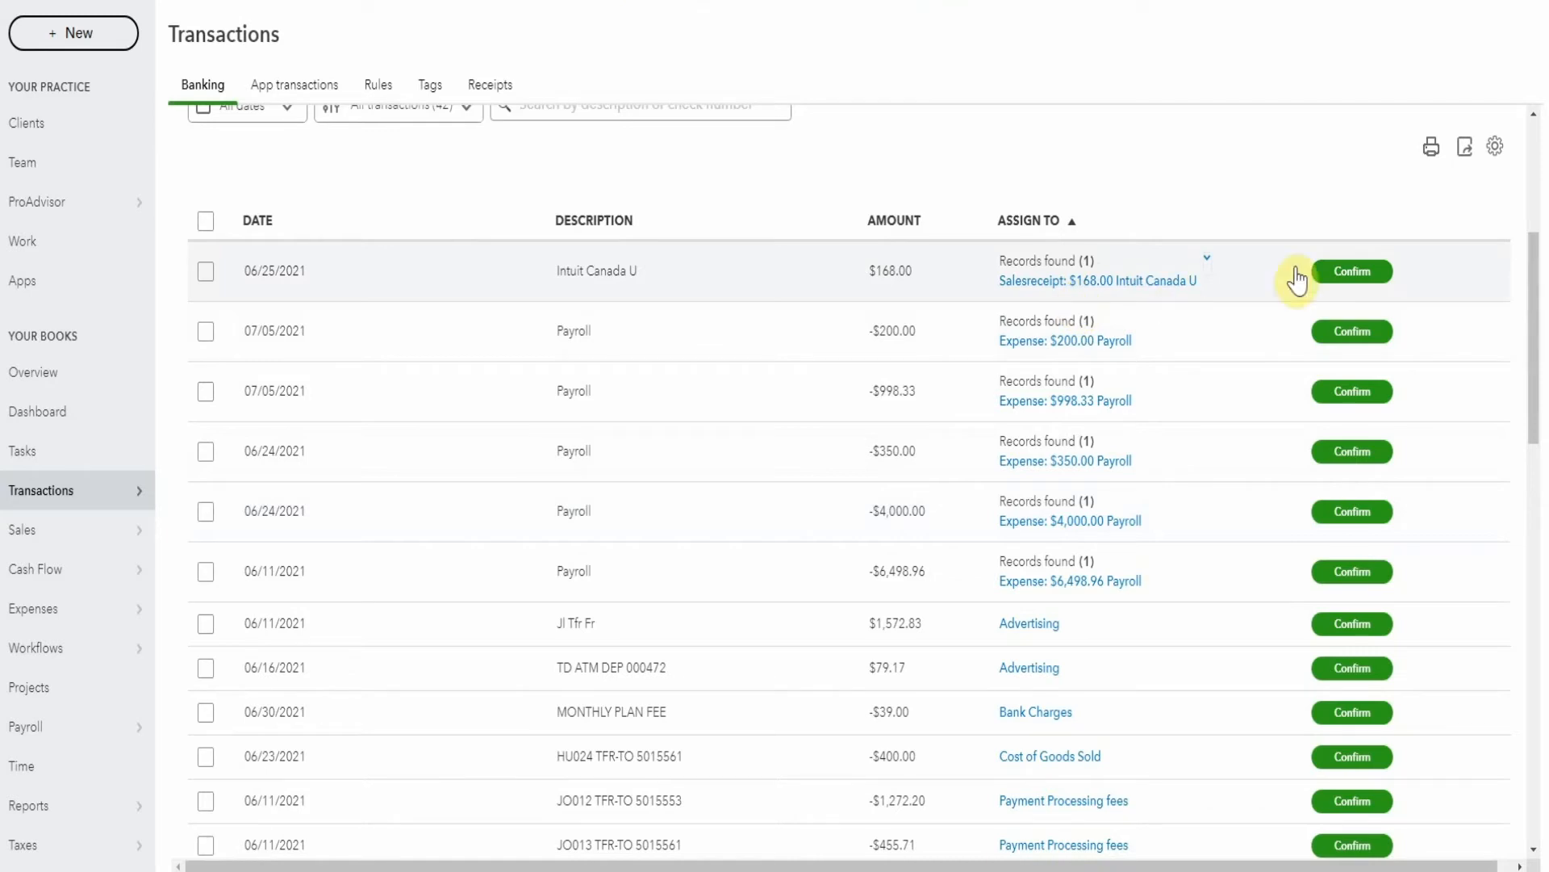
pyautogui.click(1351, 274)
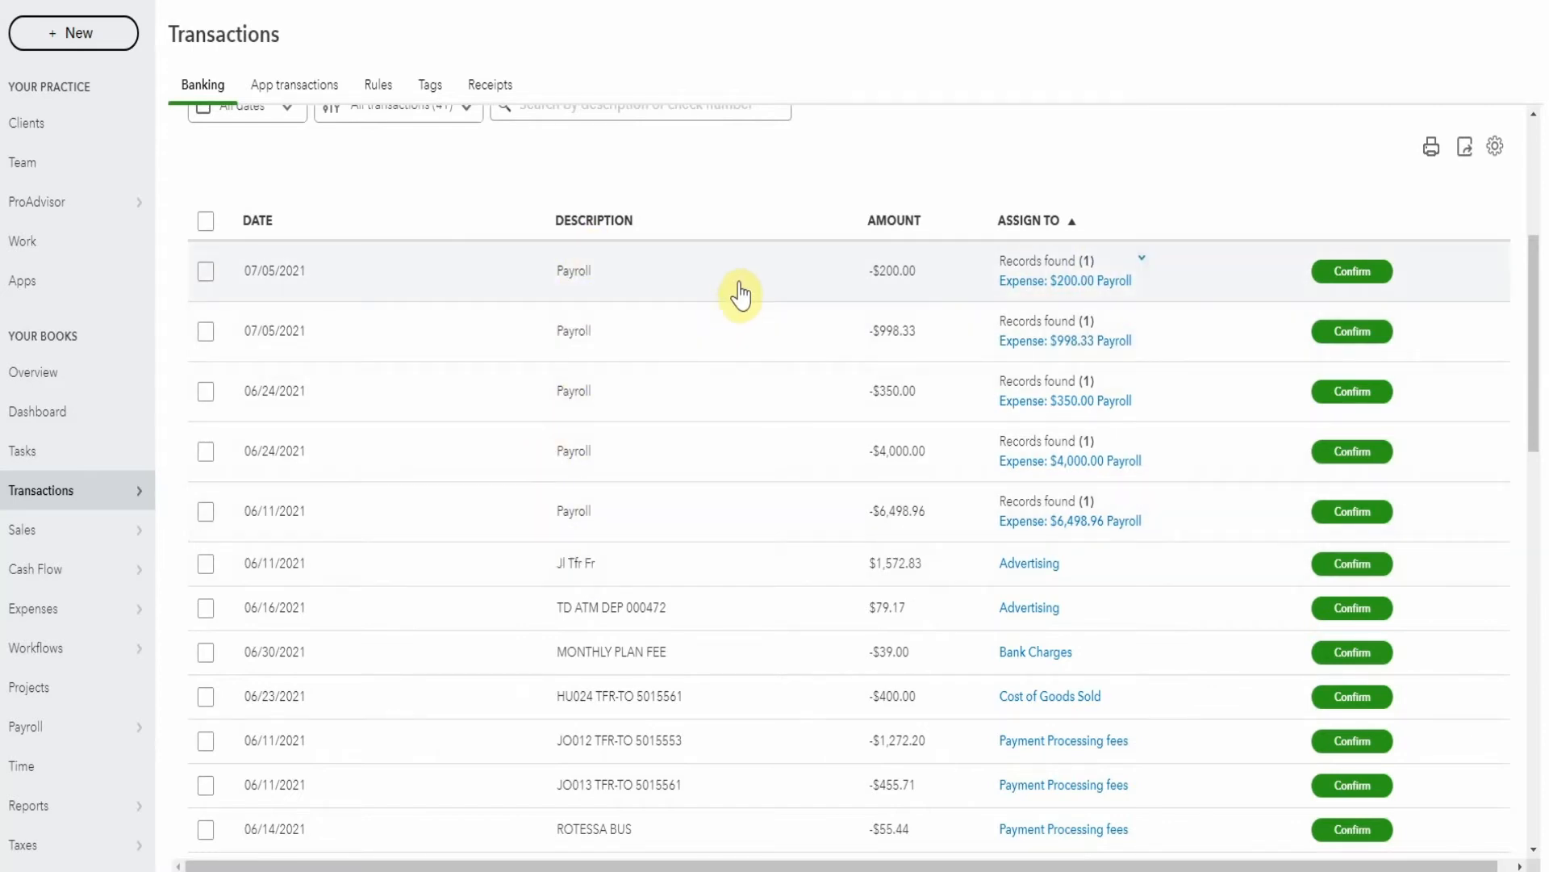
# Batch-confirm the four matched Payroll transactions dated 07/05/2021 and 06/24/2021, leaving out the one from 06/11/2021.
pyautogui.click(207, 272)
pyautogui.click(206, 332)
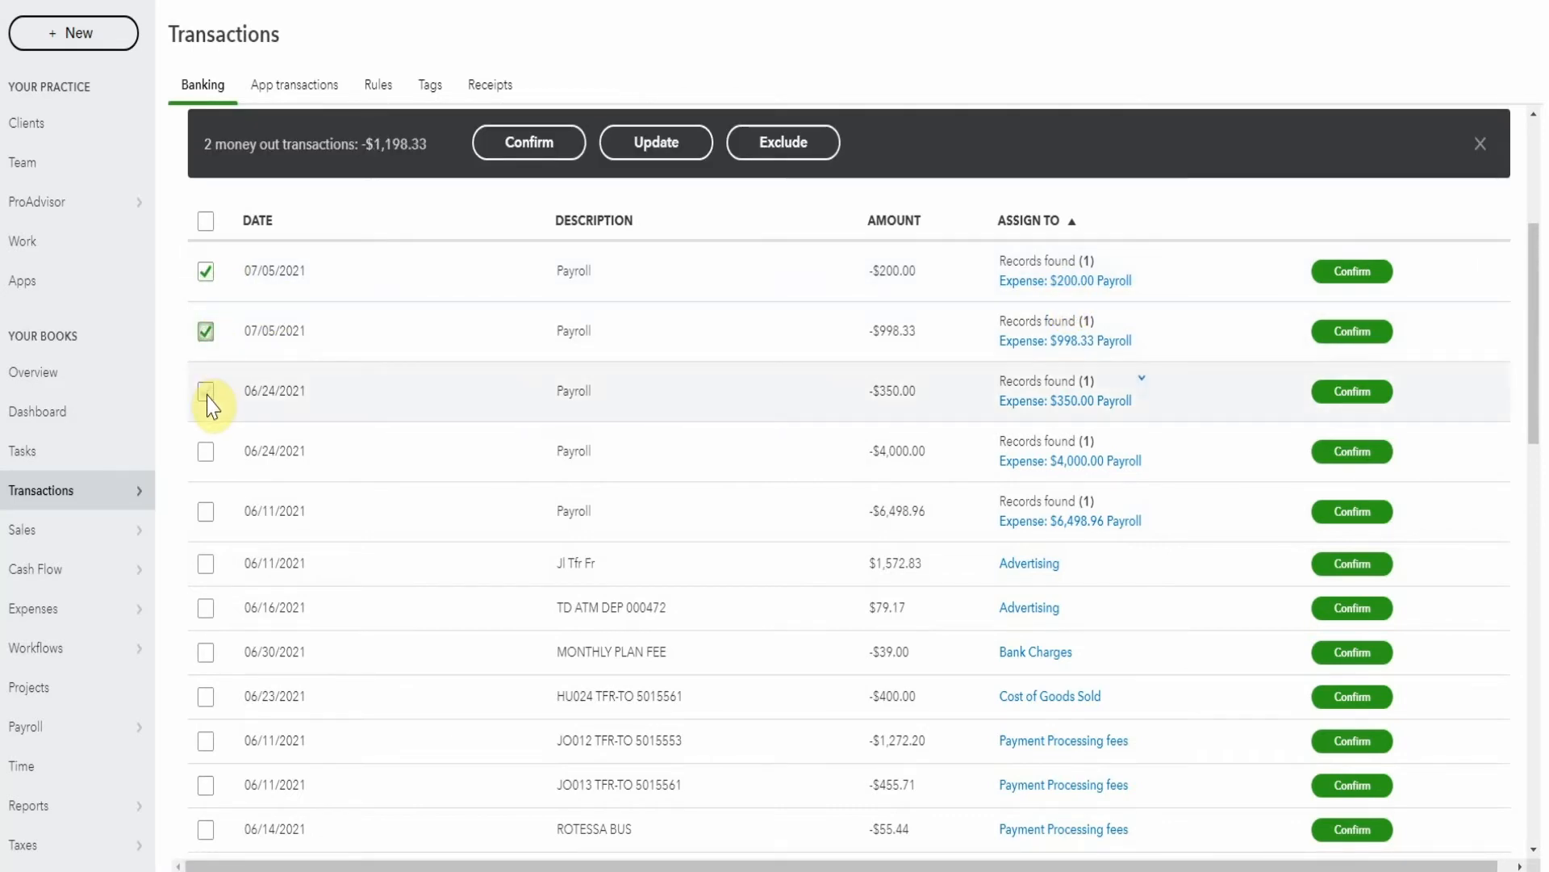
pyautogui.click(206, 392)
pyautogui.click(206, 451)
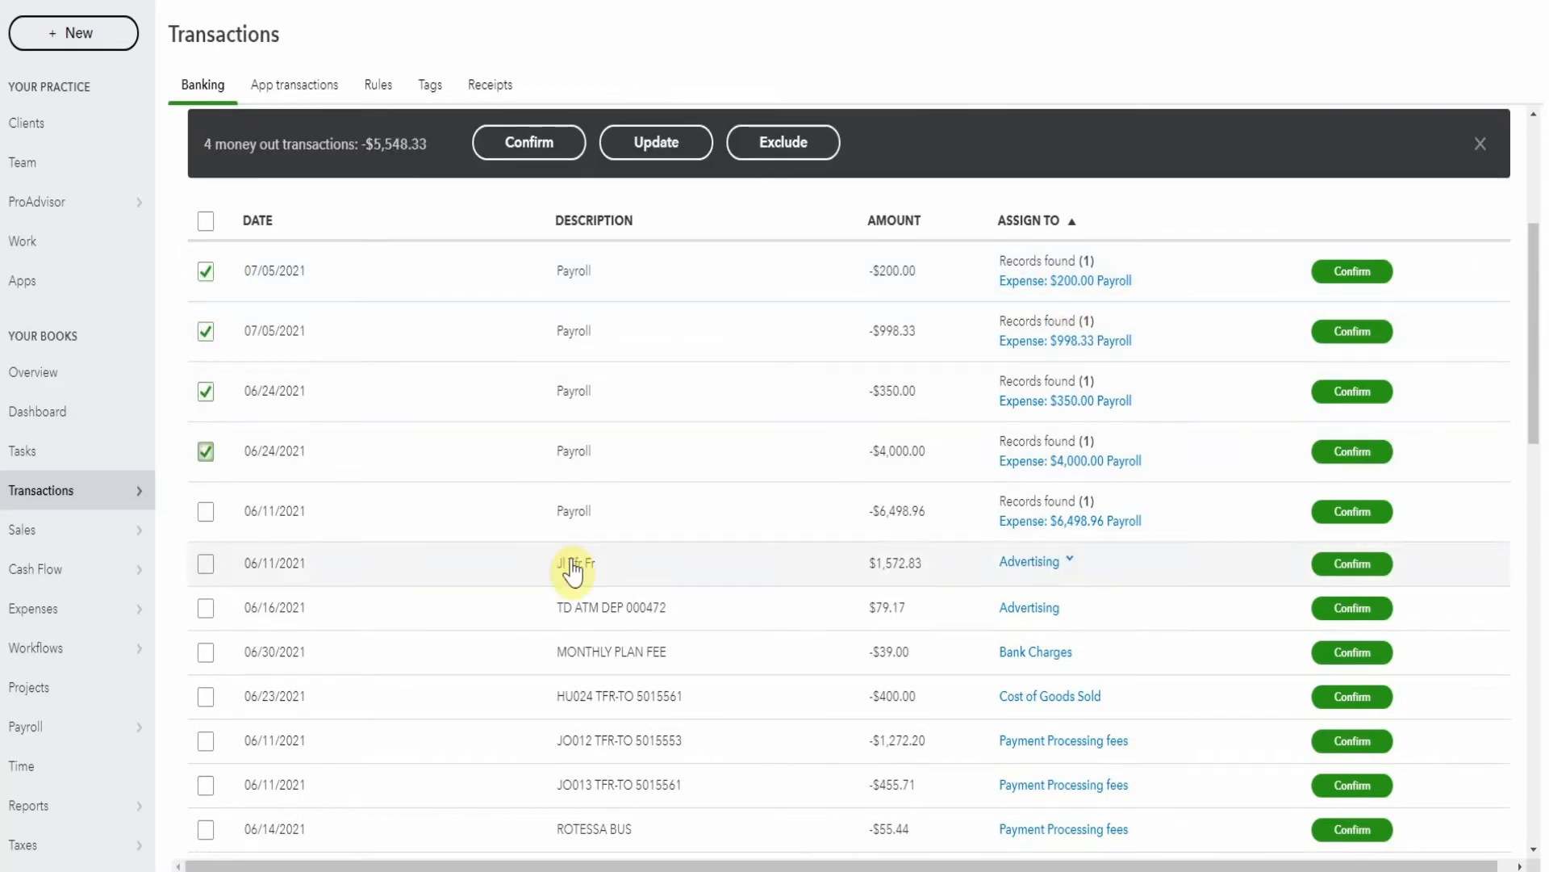
pyautogui.click(535, 150)
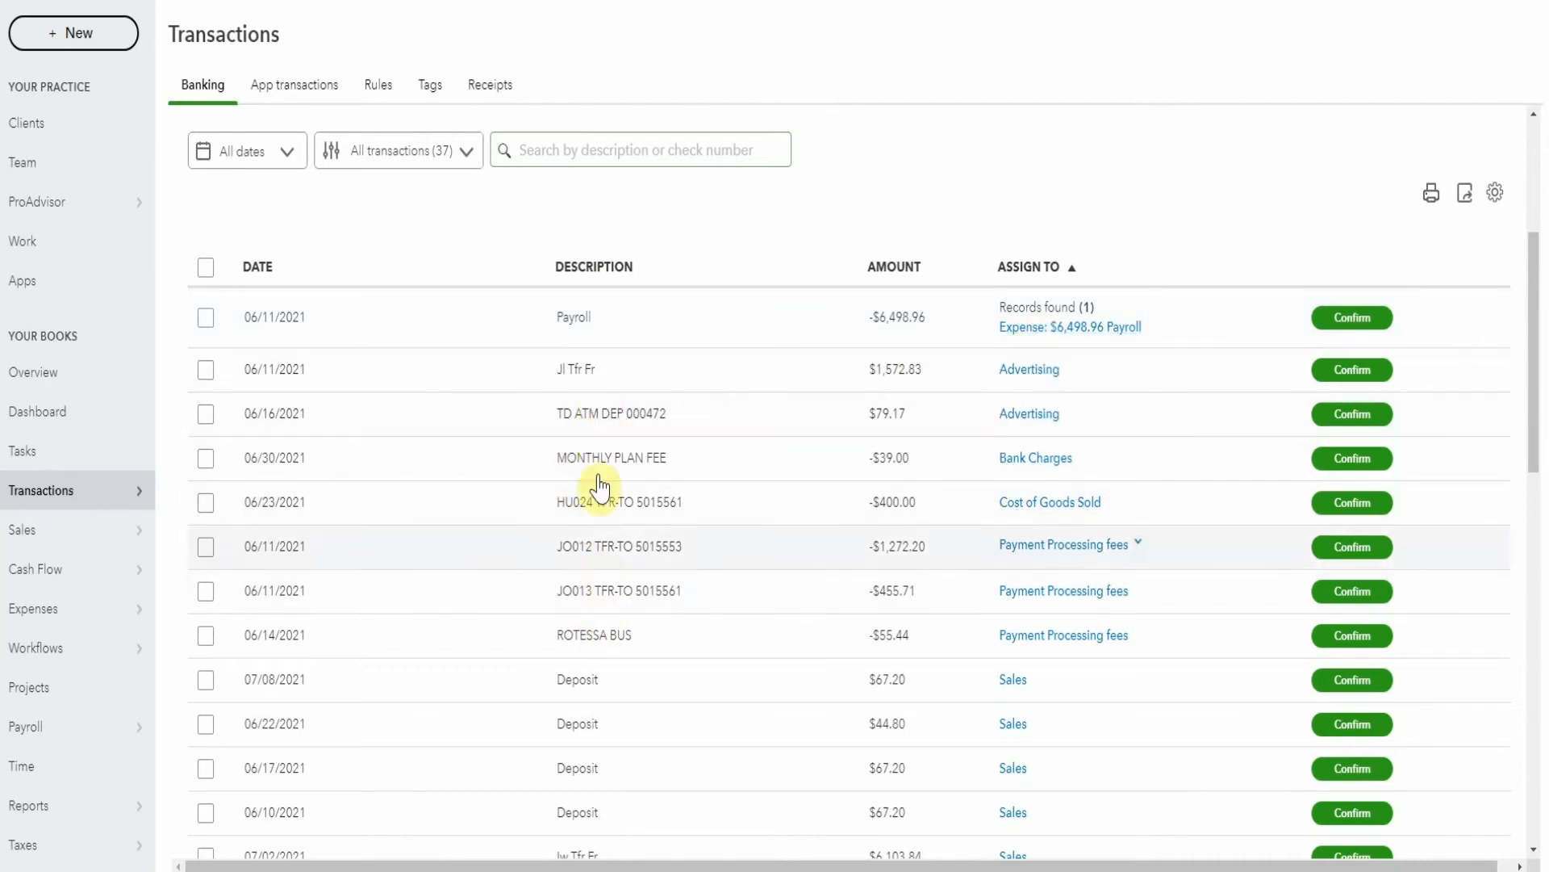
# Open the expense matched to the 06/11/2021 Payroll transaction of -$6,498.96, save and close it, and confirm the match.
pyautogui.click(1040, 329)
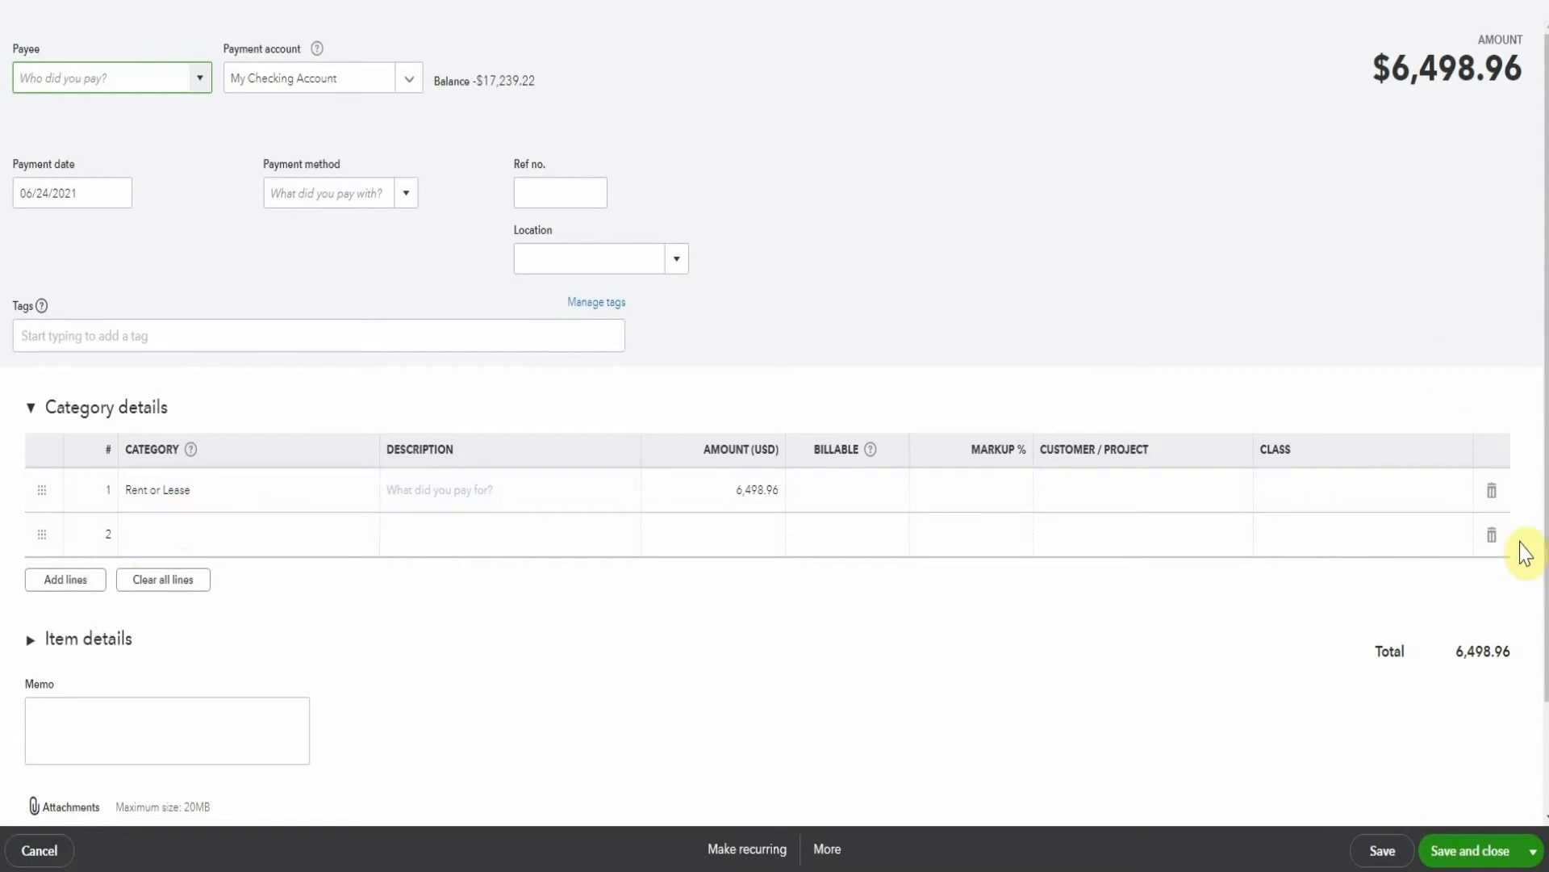
pyautogui.click(1427, 863)
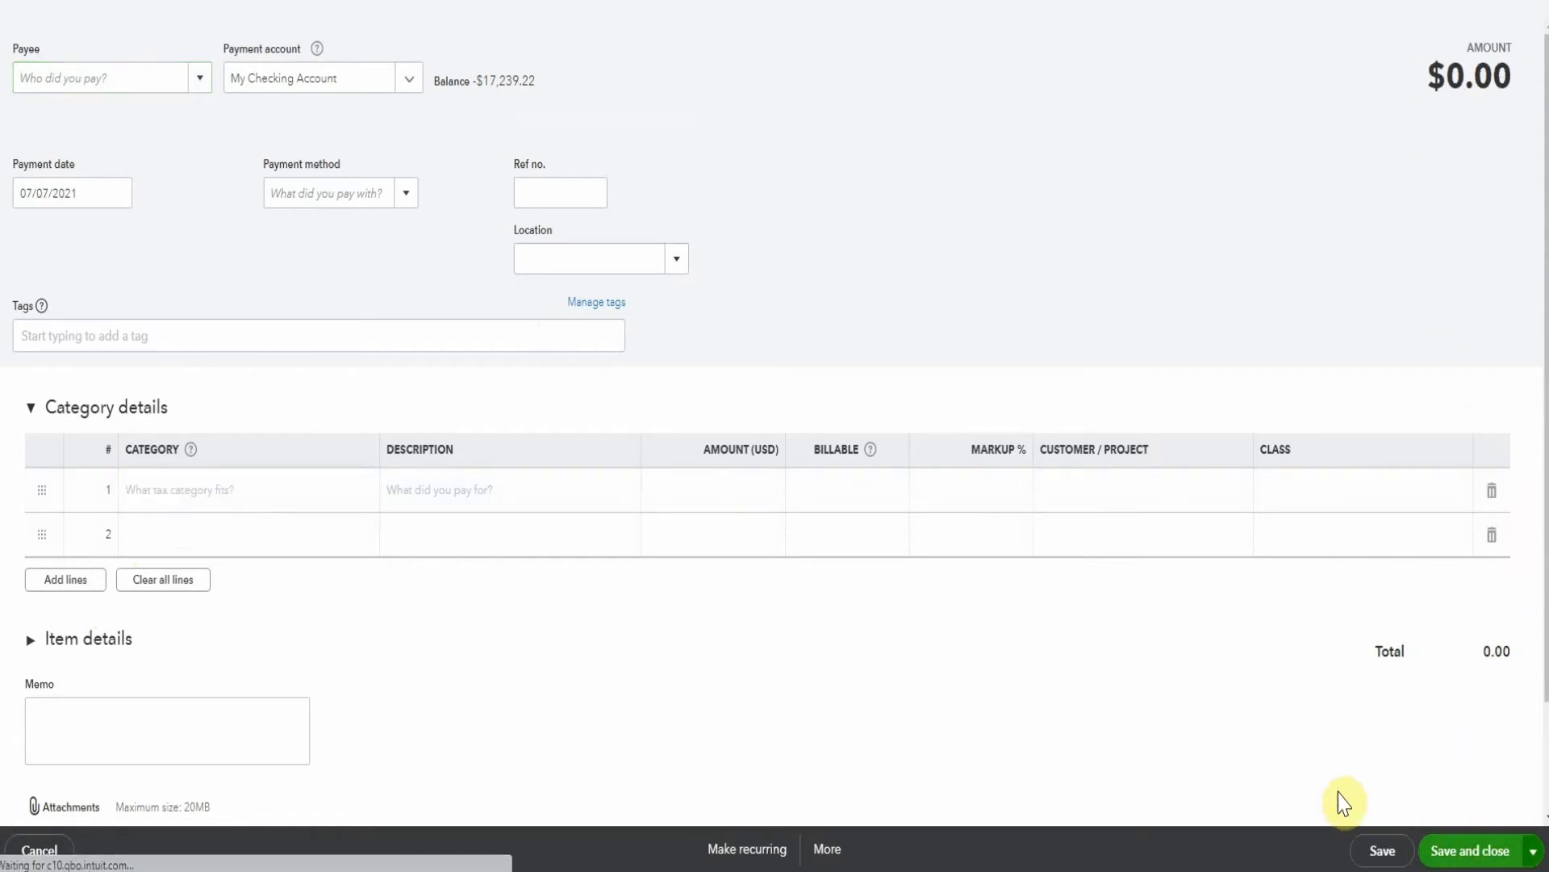
pyautogui.scroll(-4, 1081, 420)
pyautogui.scroll(-1, 1076, 378)
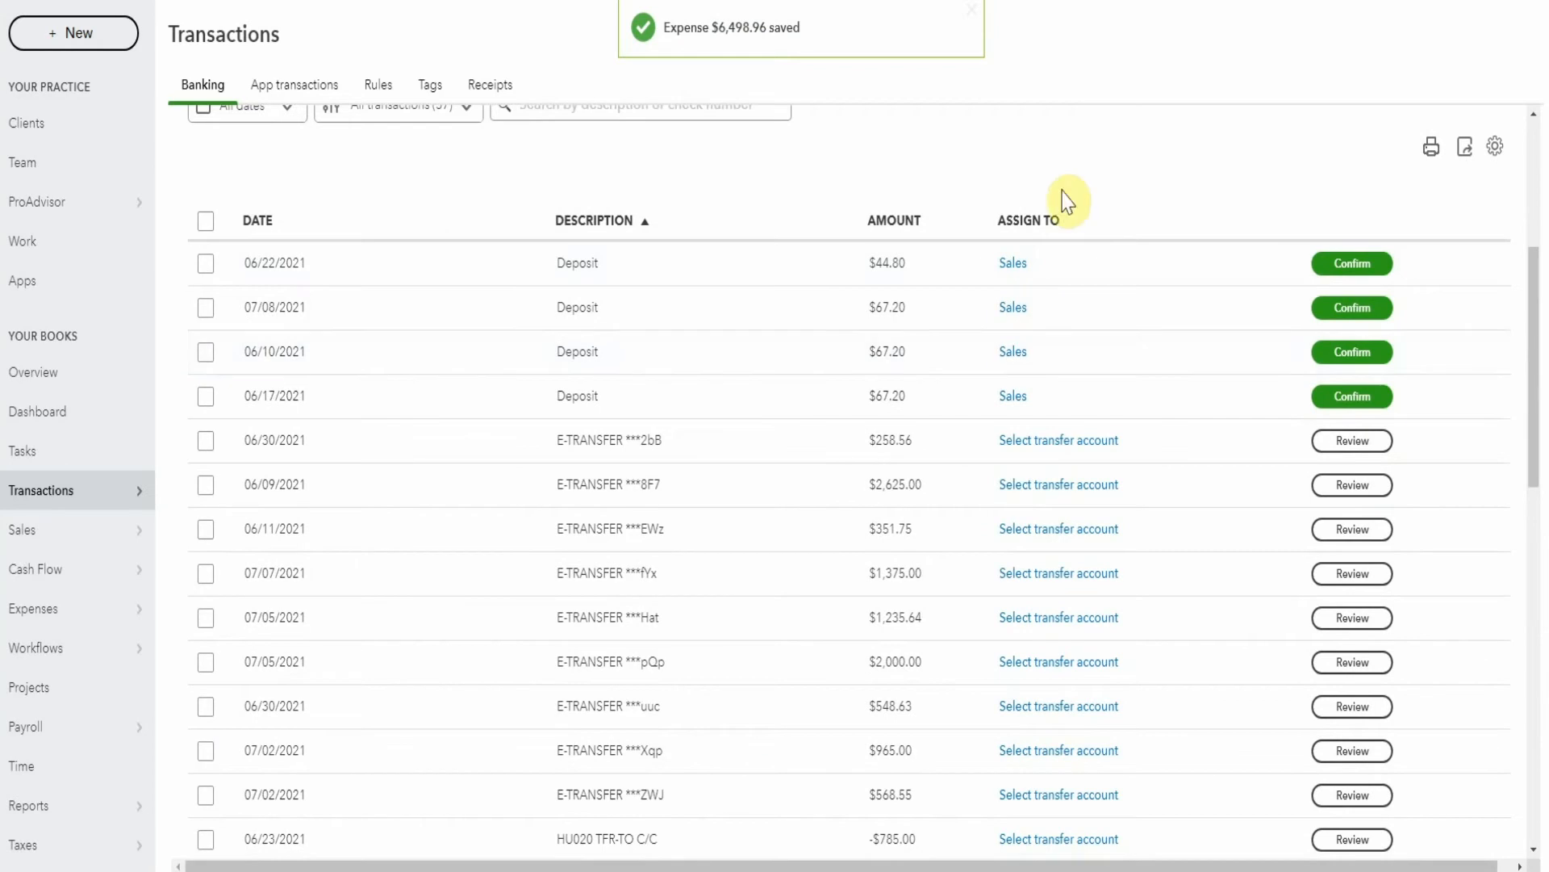
pyautogui.click(1073, 228)
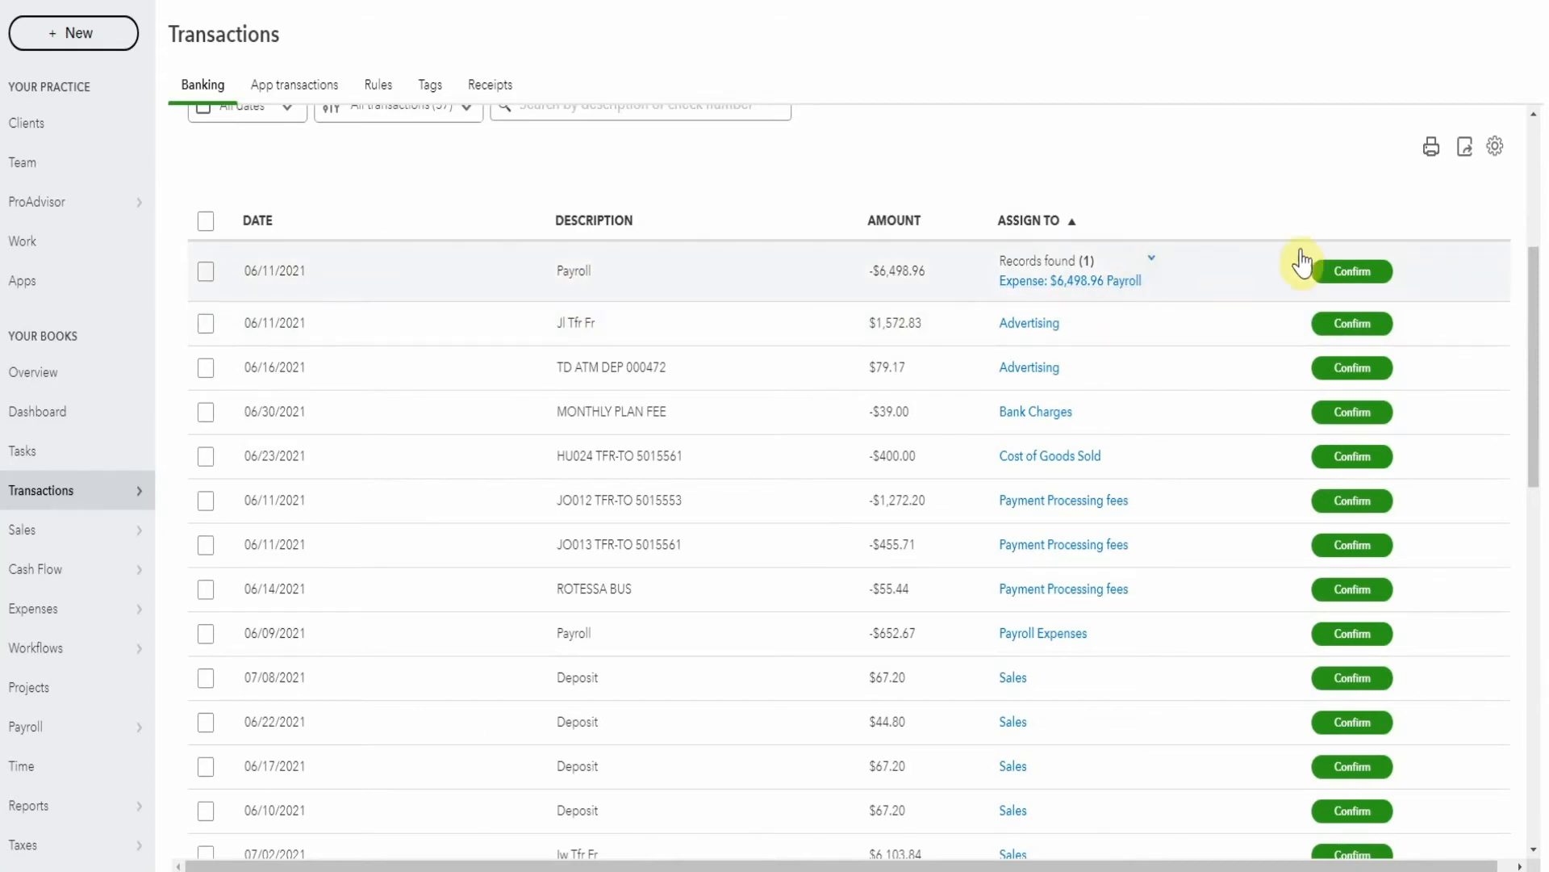
pyautogui.click(1352, 272)
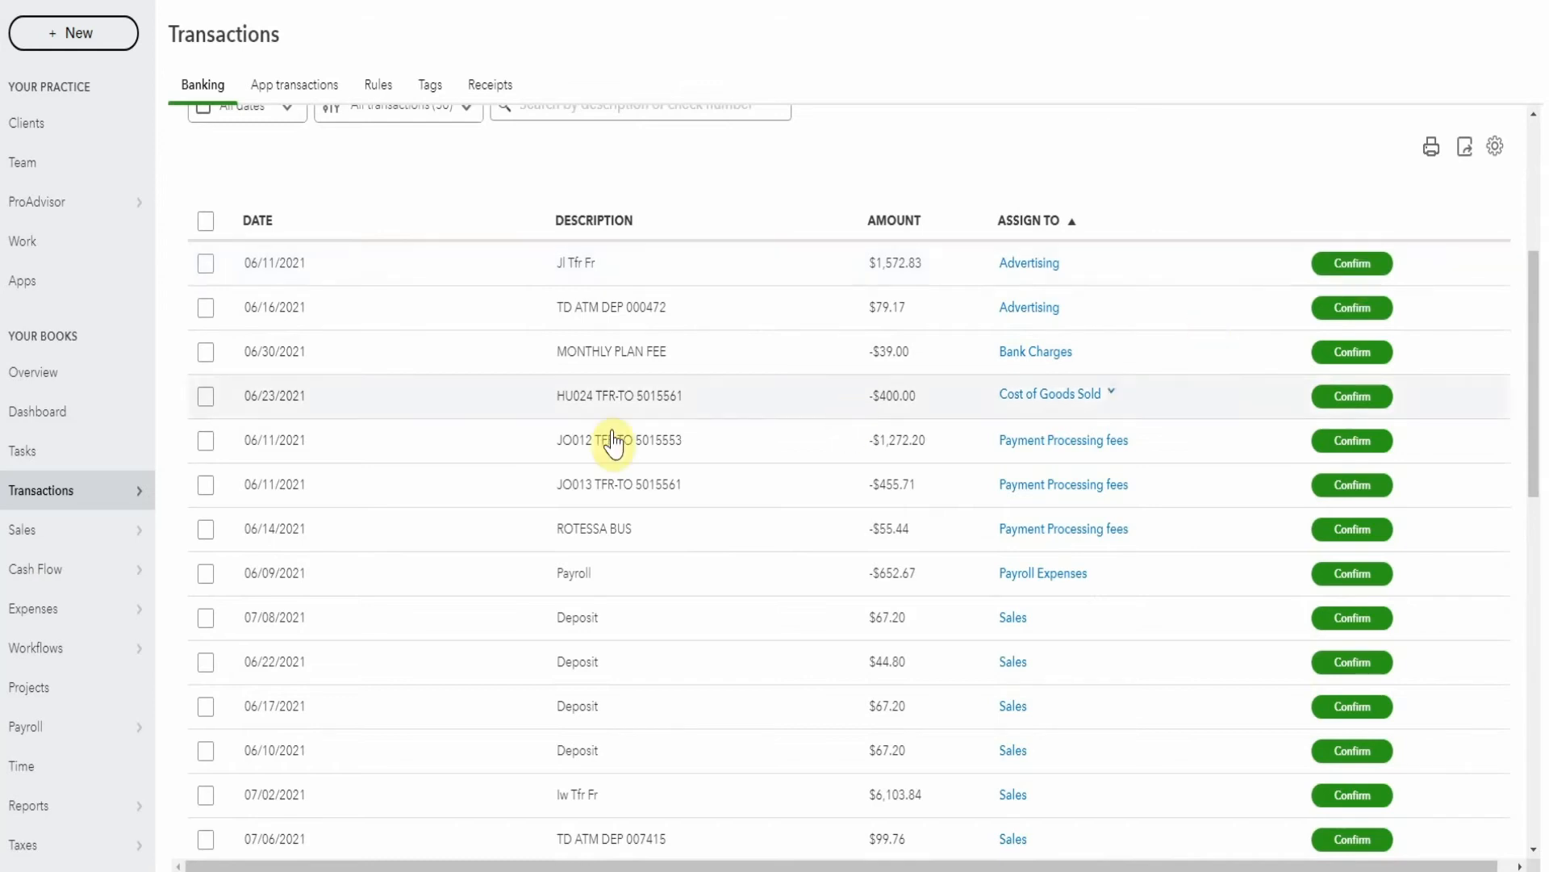
# Sort the transactions by date, newest first, and confirm the 06/23/2021 HU020 TFR-TO C/C transaction as a transfer to Credit Card.
pyautogui.click(289, 221)
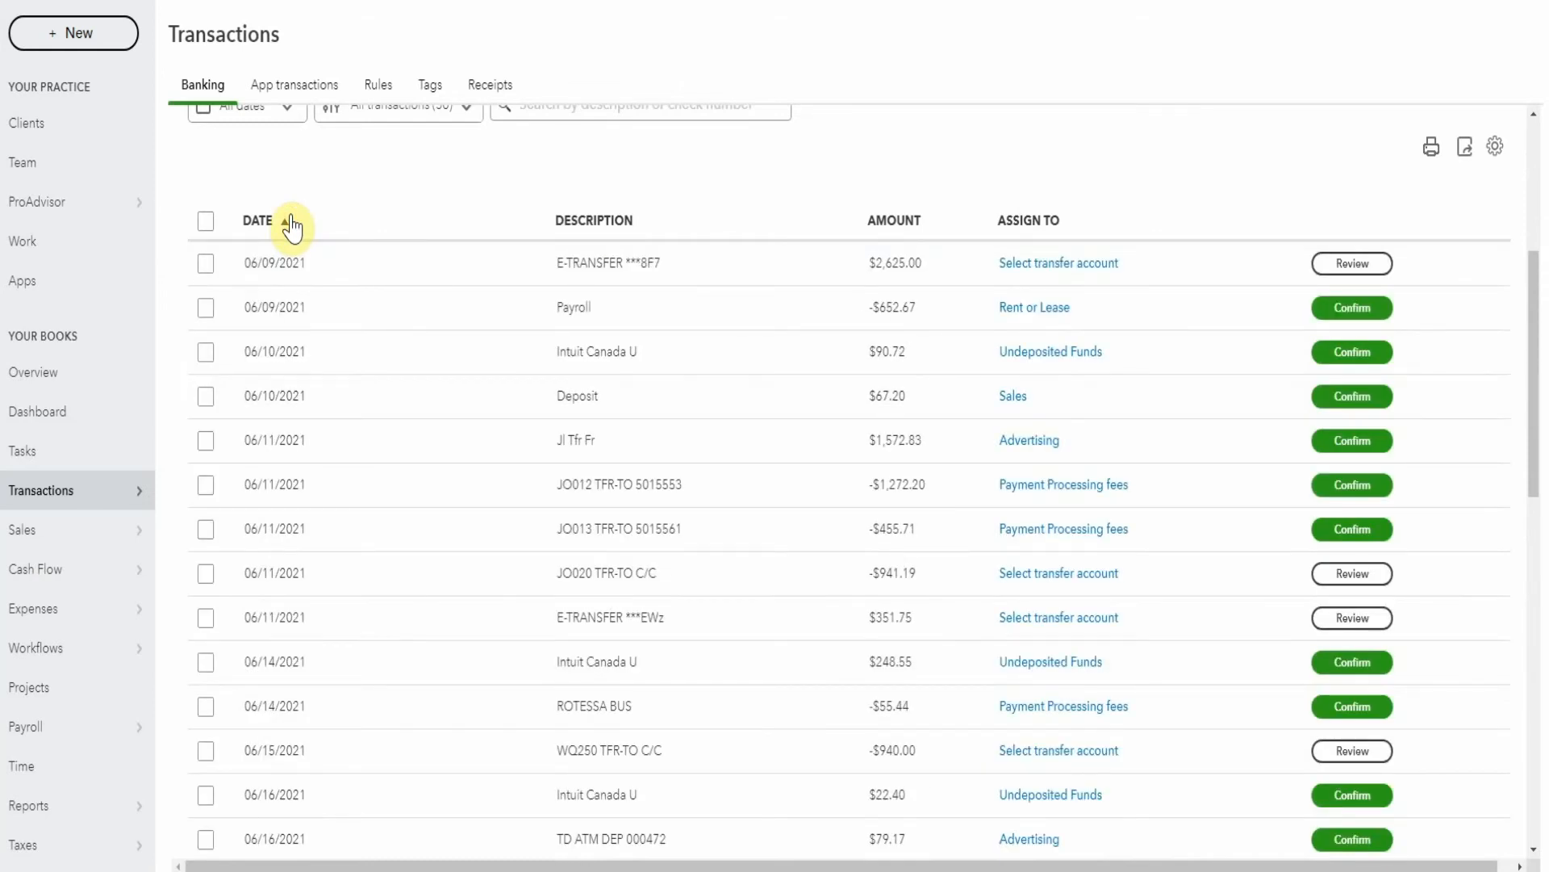
pyautogui.click(289, 221)
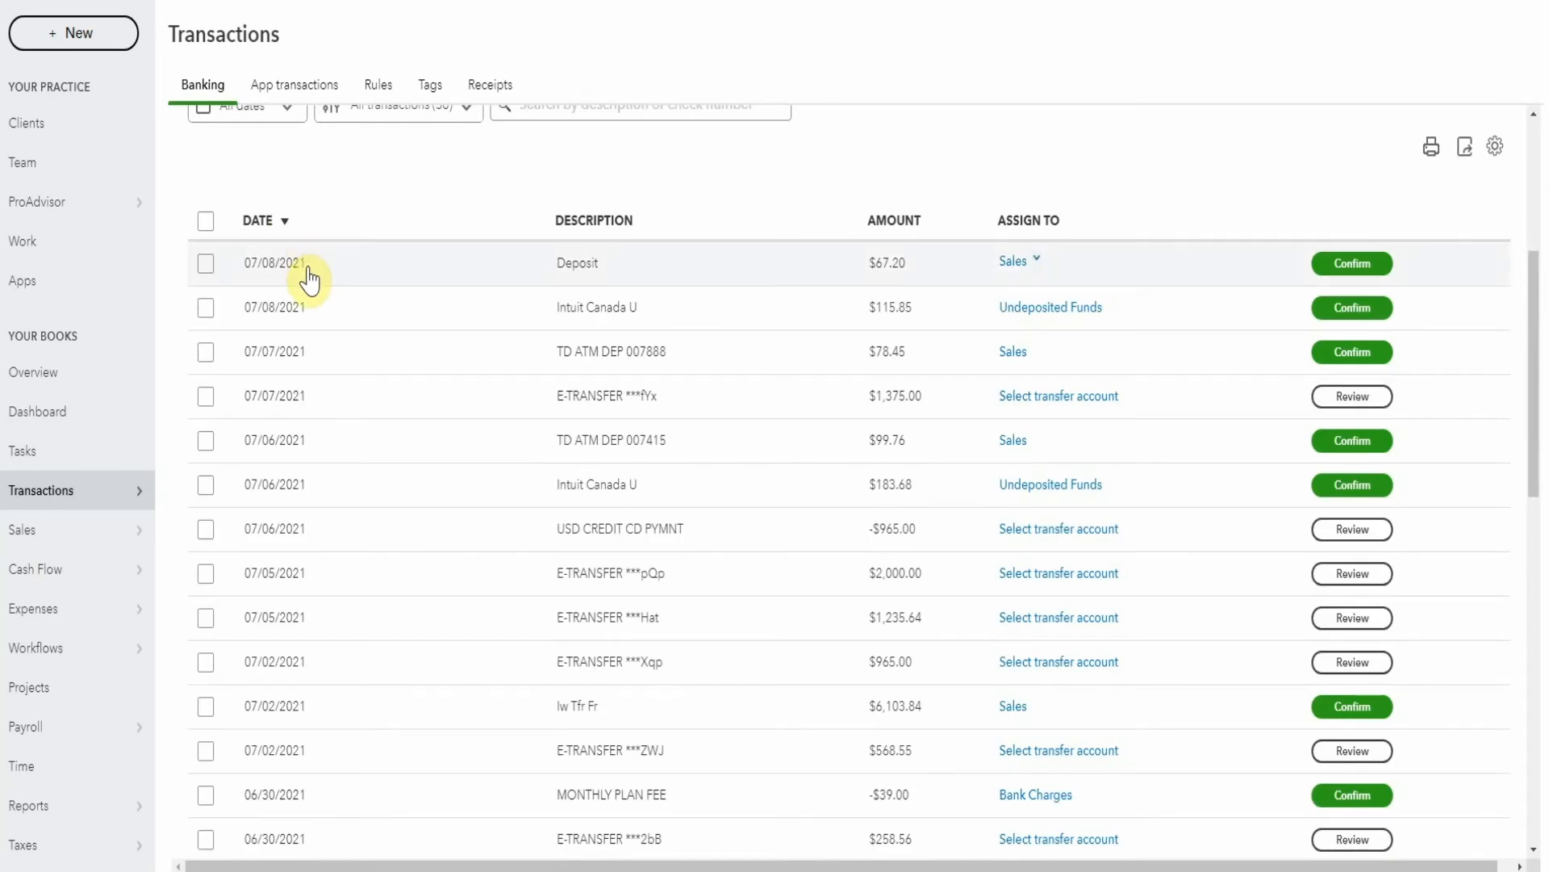
pyautogui.scroll(-3, 367, 386)
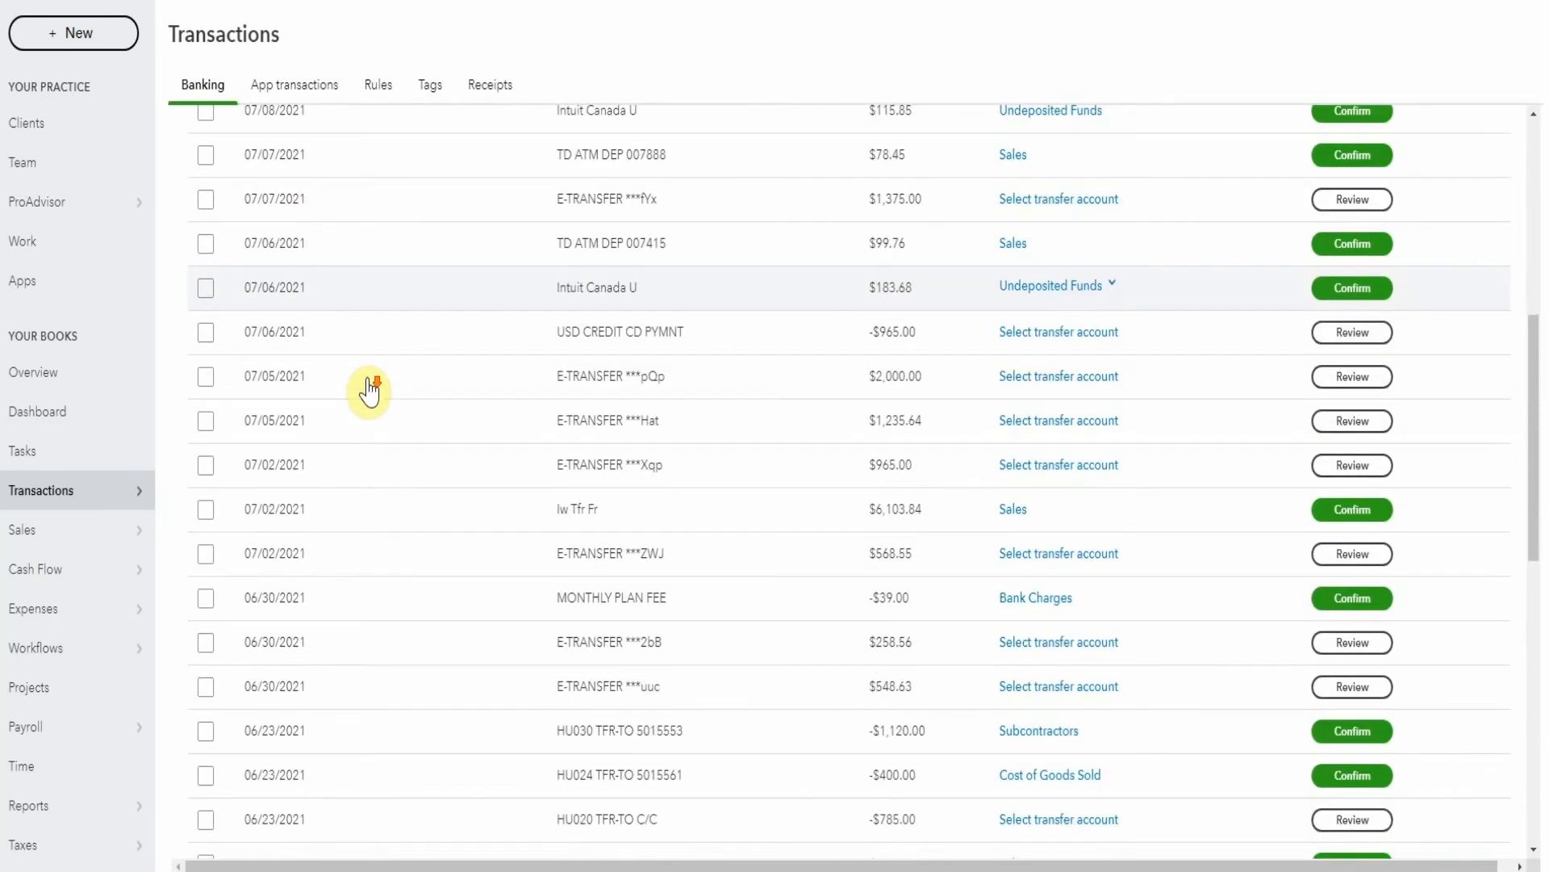
pyautogui.scroll(-1, 369, 392)
pyautogui.scroll(-1, 373, 394)
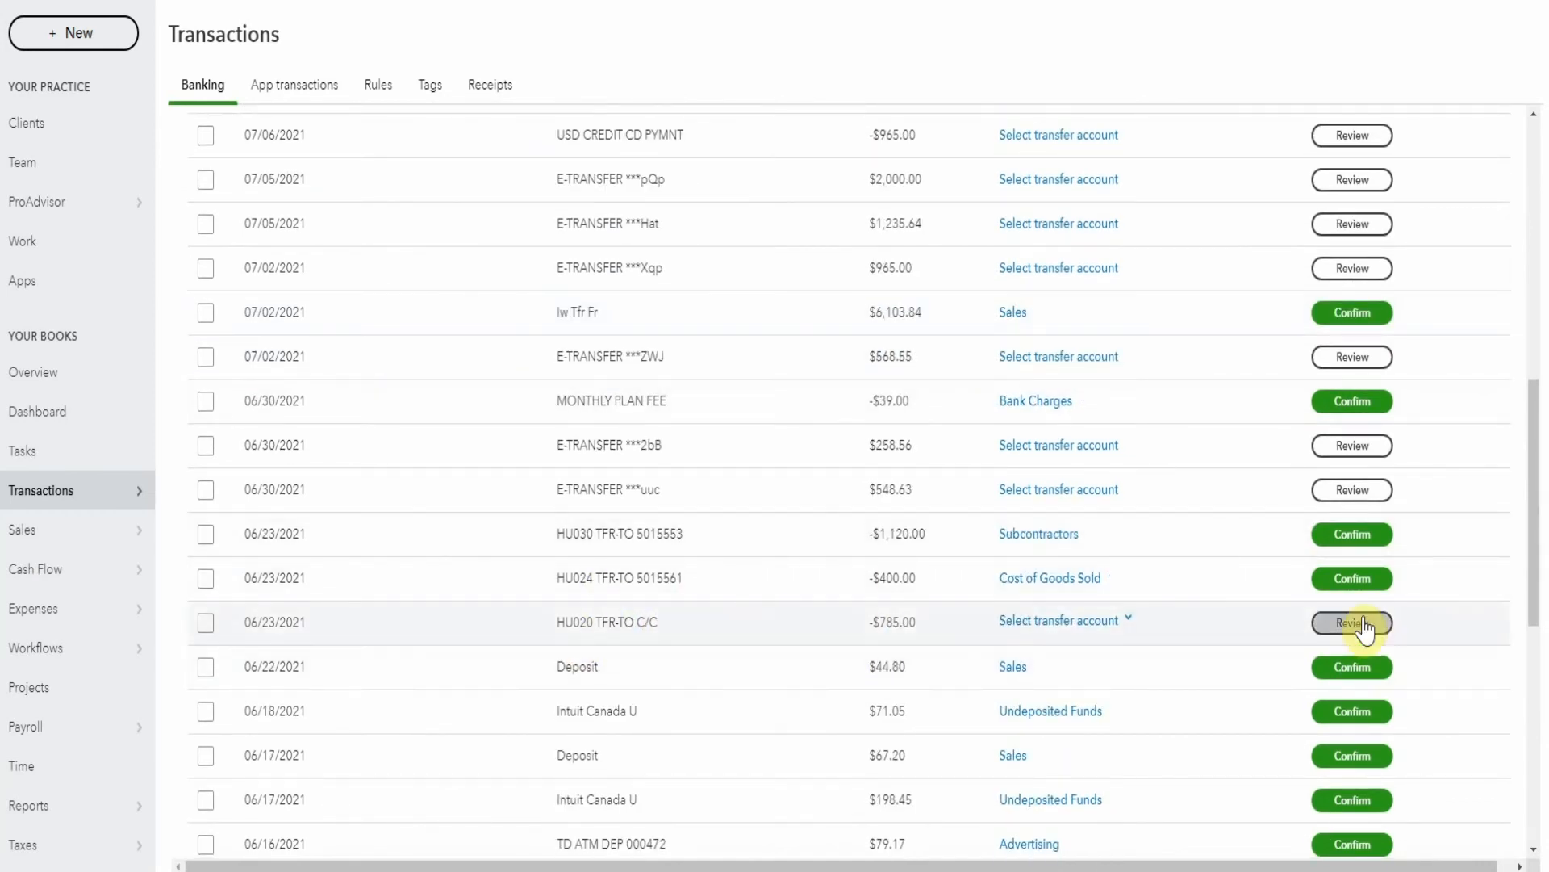
pyautogui.click(1127, 623)
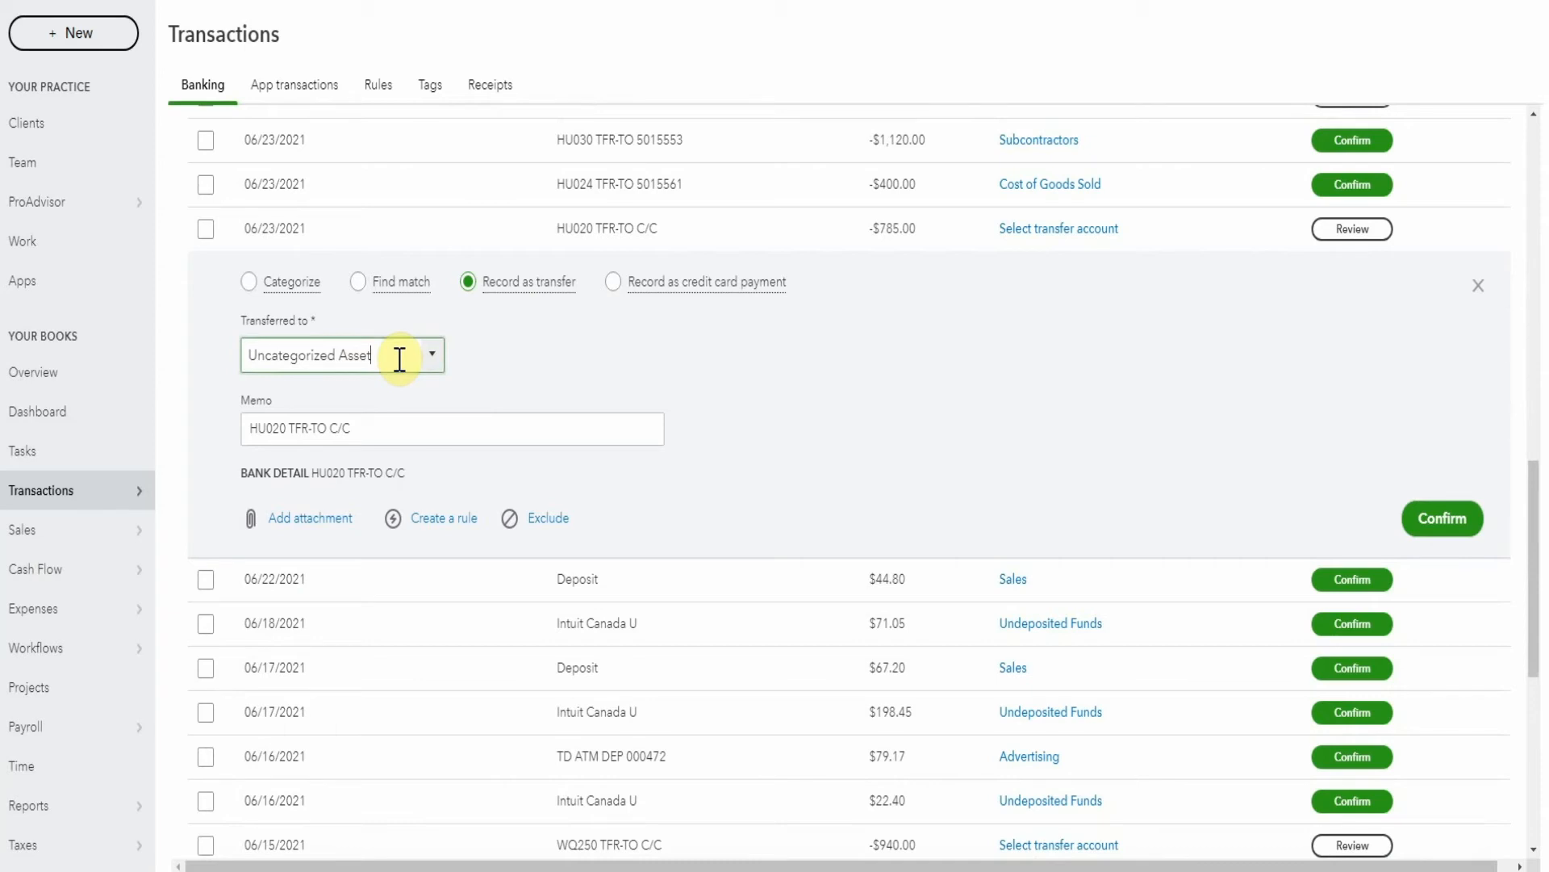
pyautogui.moveTo(396, 355); pyautogui.dragTo(224, 353)
pyautogui.write('cred')
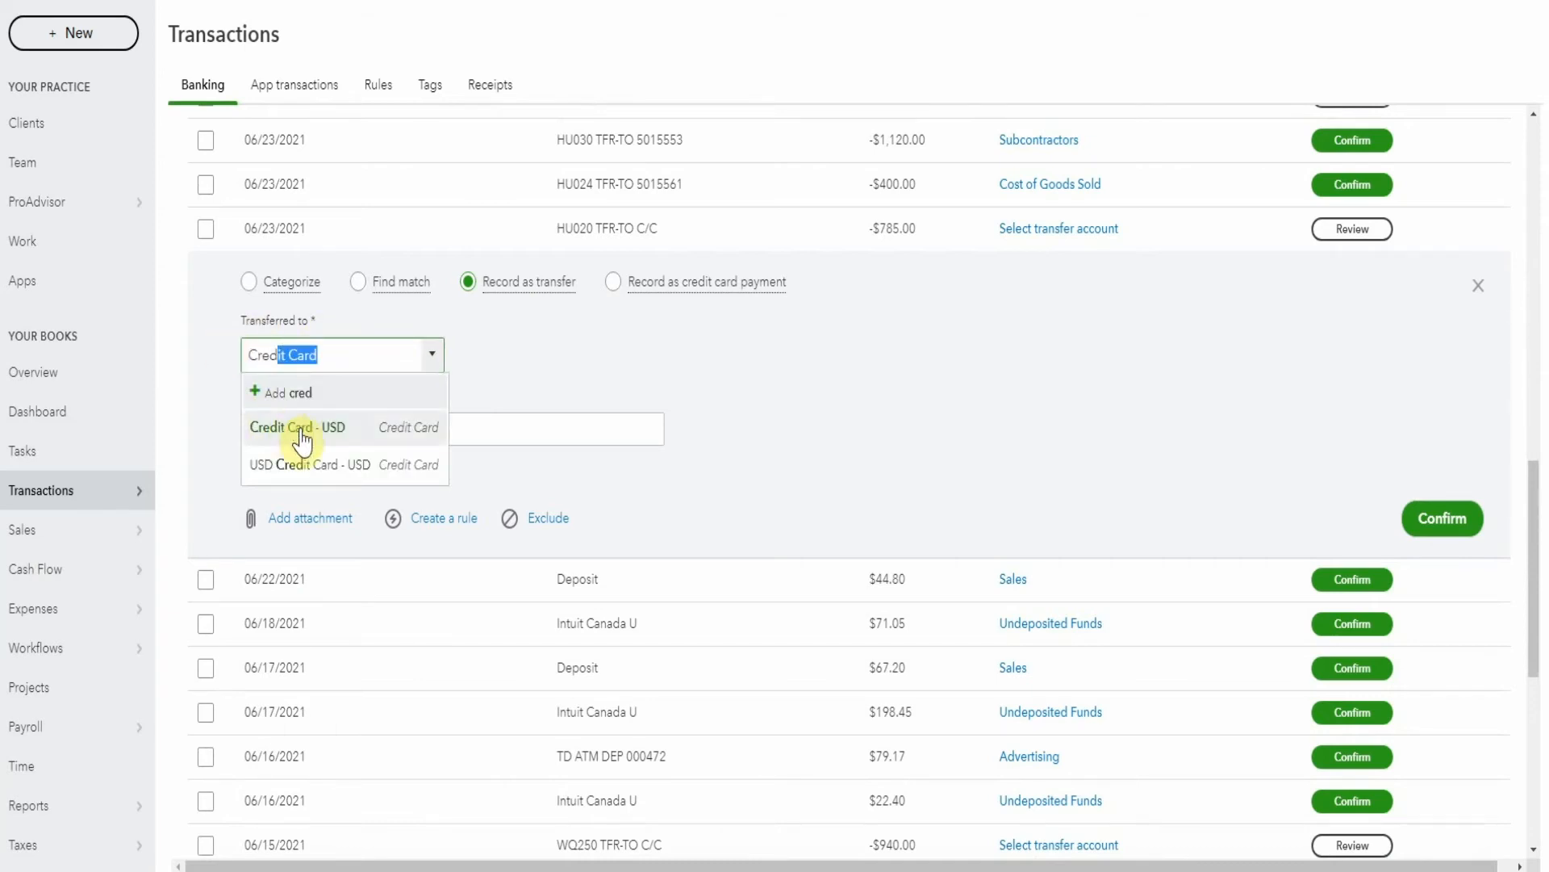
pyautogui.click(302, 436)
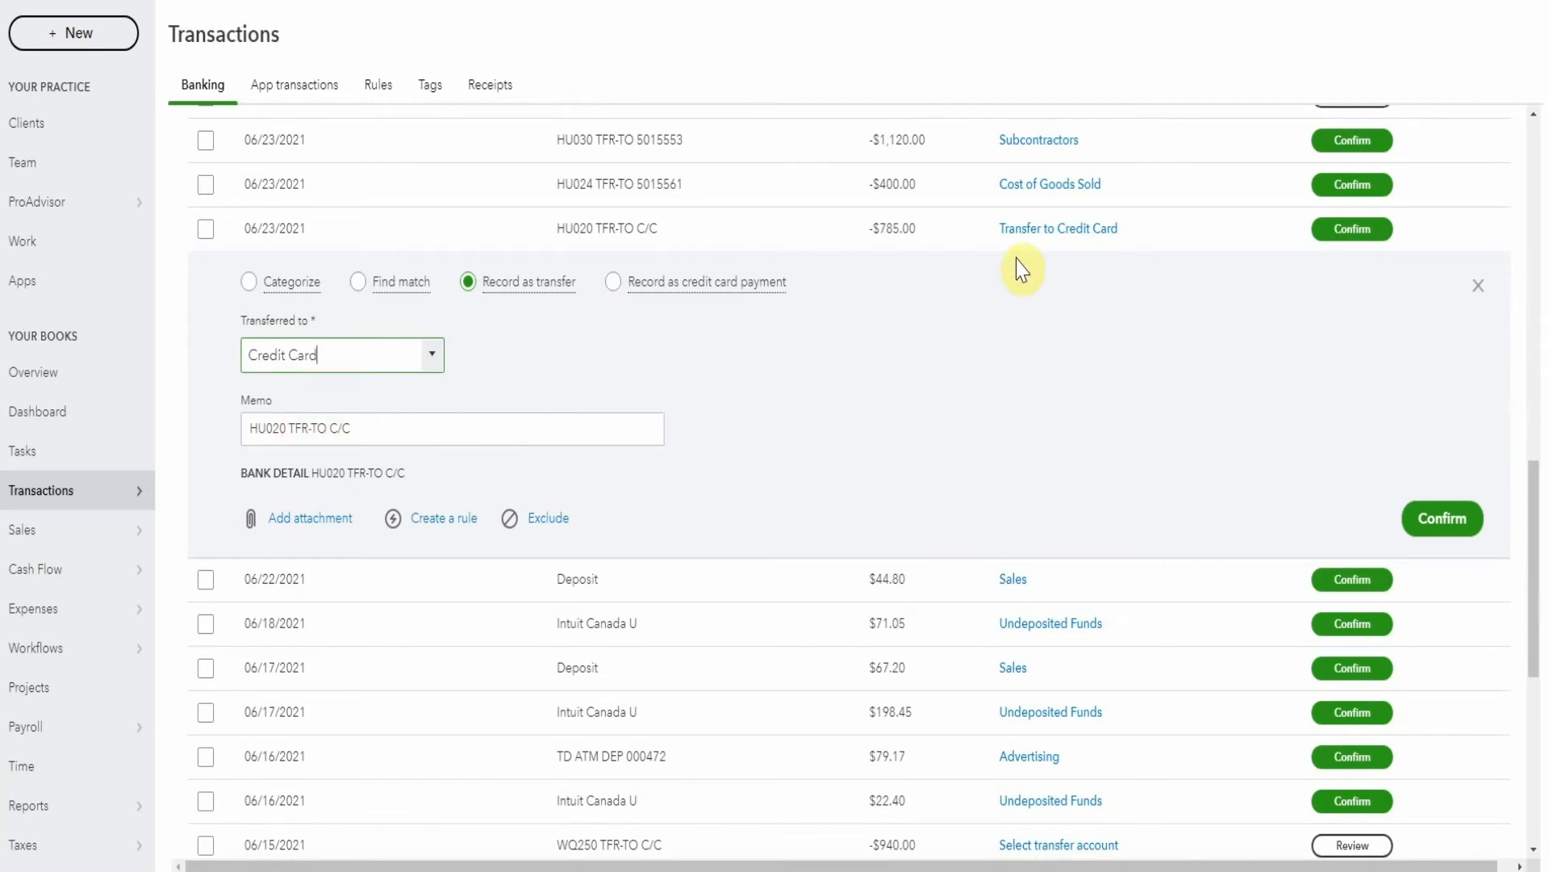
pyautogui.click(1449, 527)
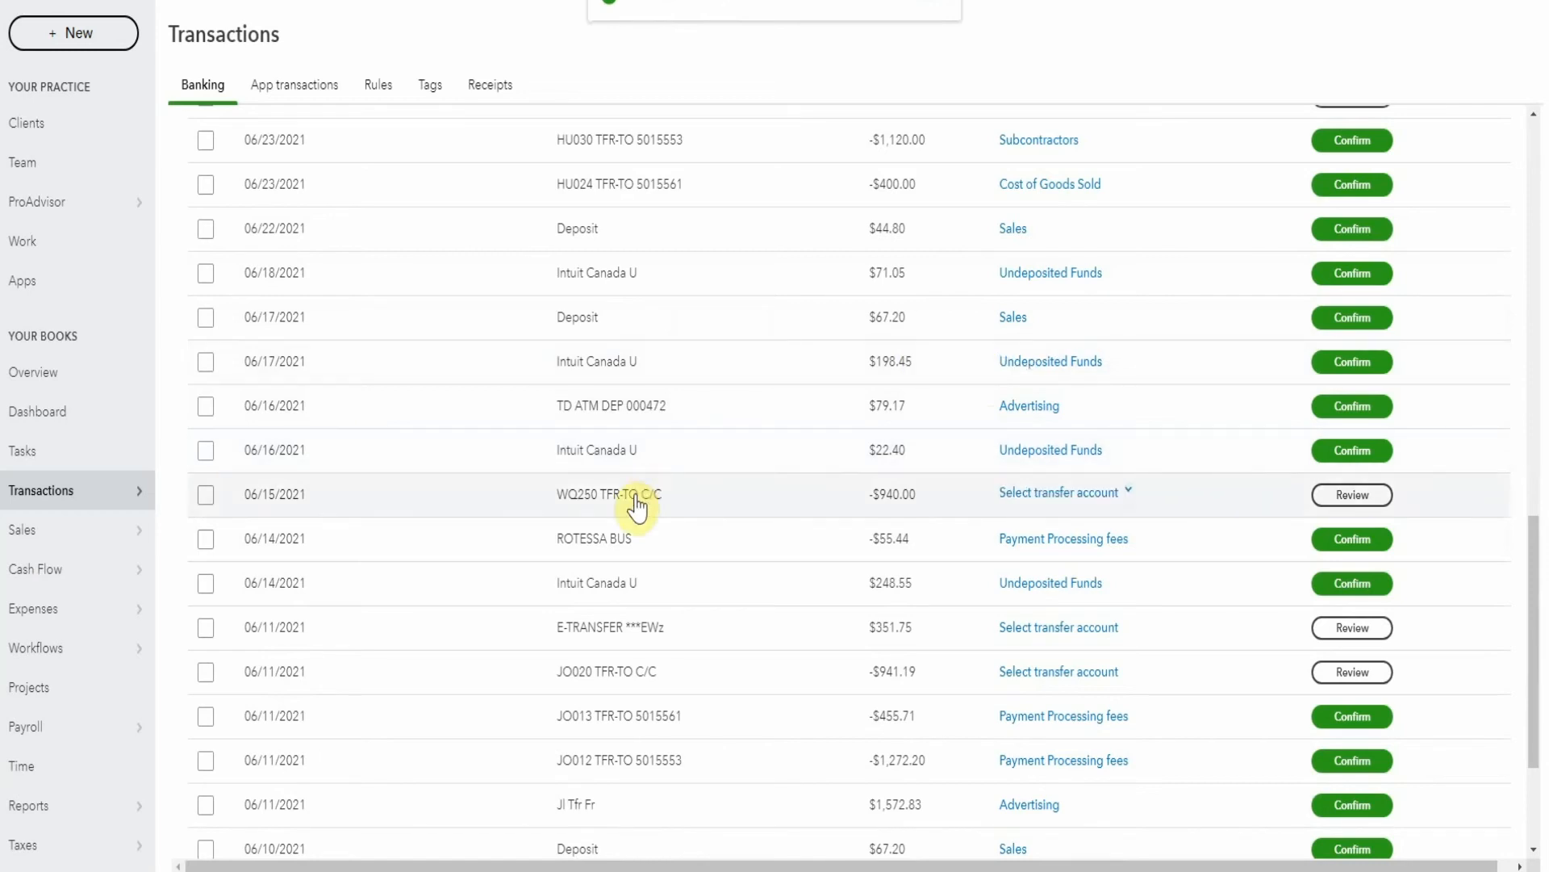
# Record the 06/15/2021 WQ250 TFR-TO C/C transaction as a transfer to Credit Card and confirm it.
pyautogui.click(1346, 499)
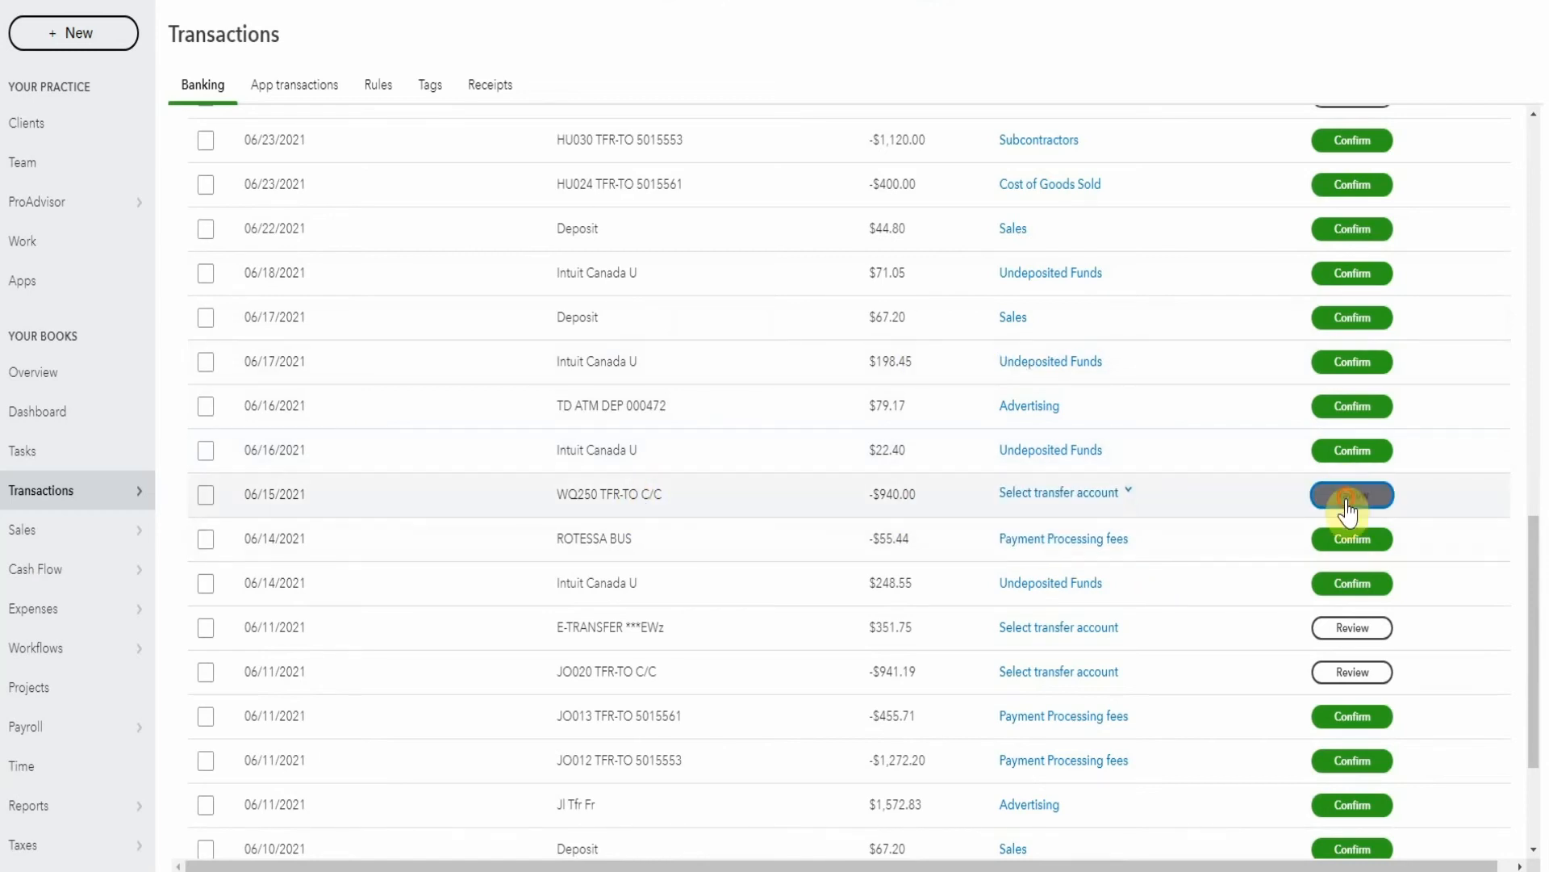
pyautogui.click(402, 617)
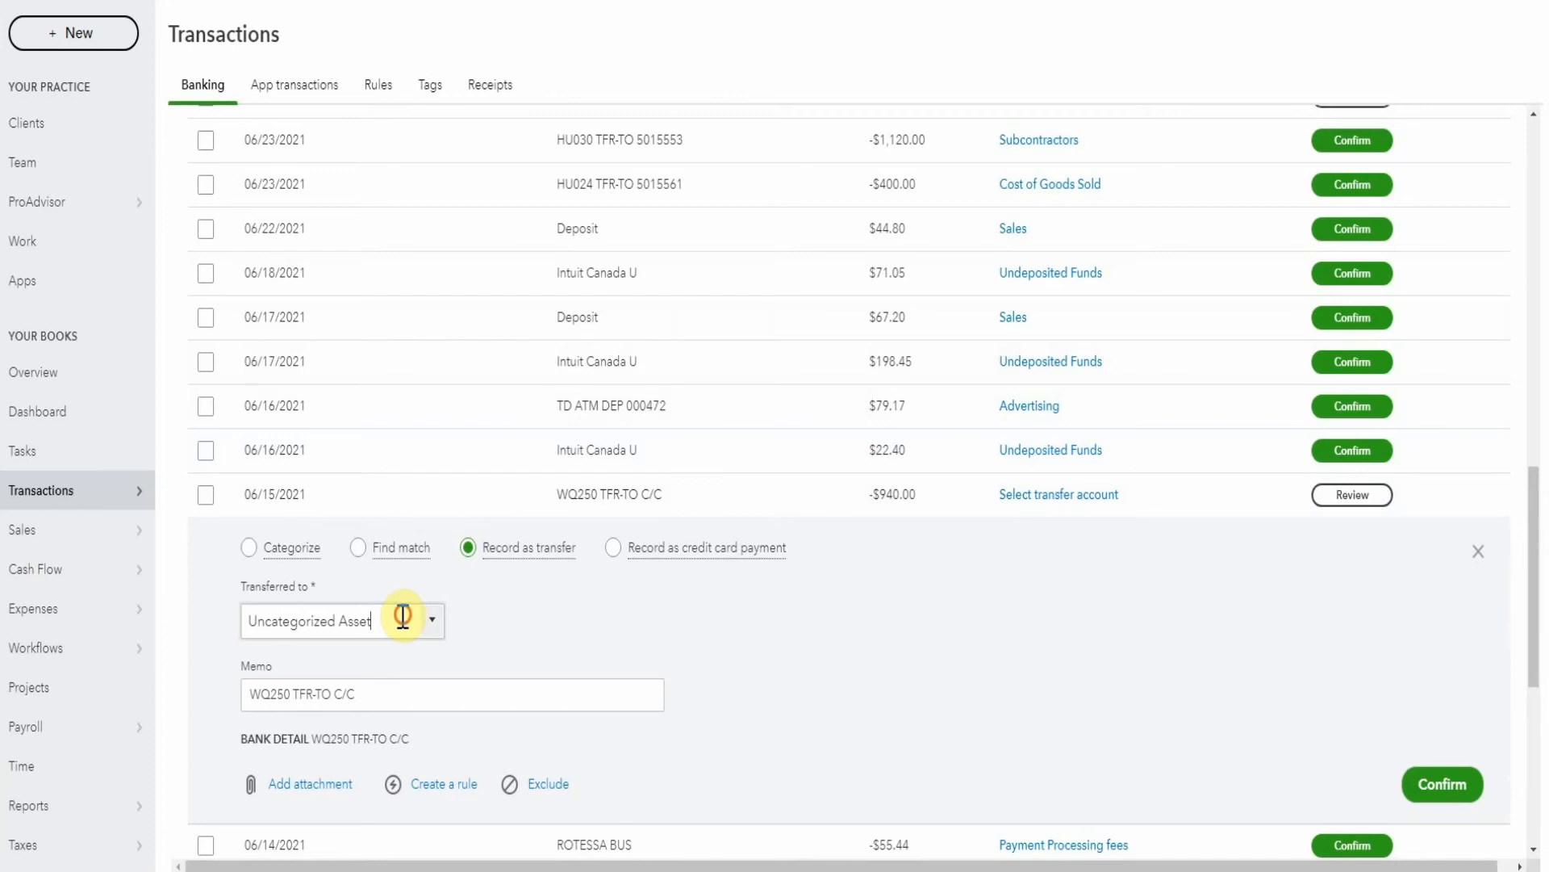
pyautogui.moveTo(109, 642)
pyautogui.write('cre')
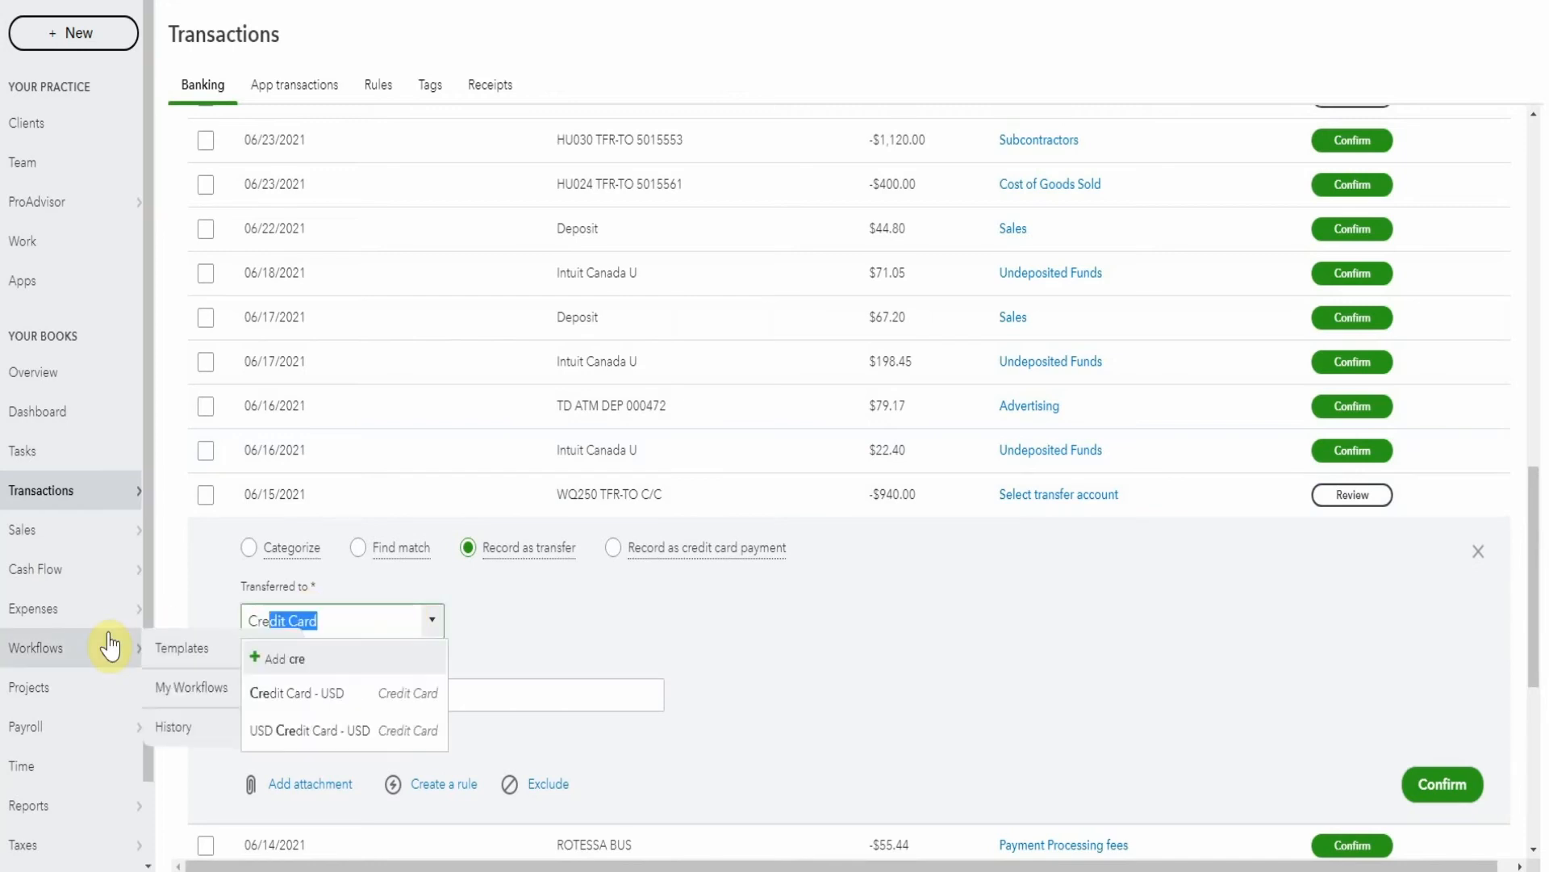
pyautogui.click(297, 696)
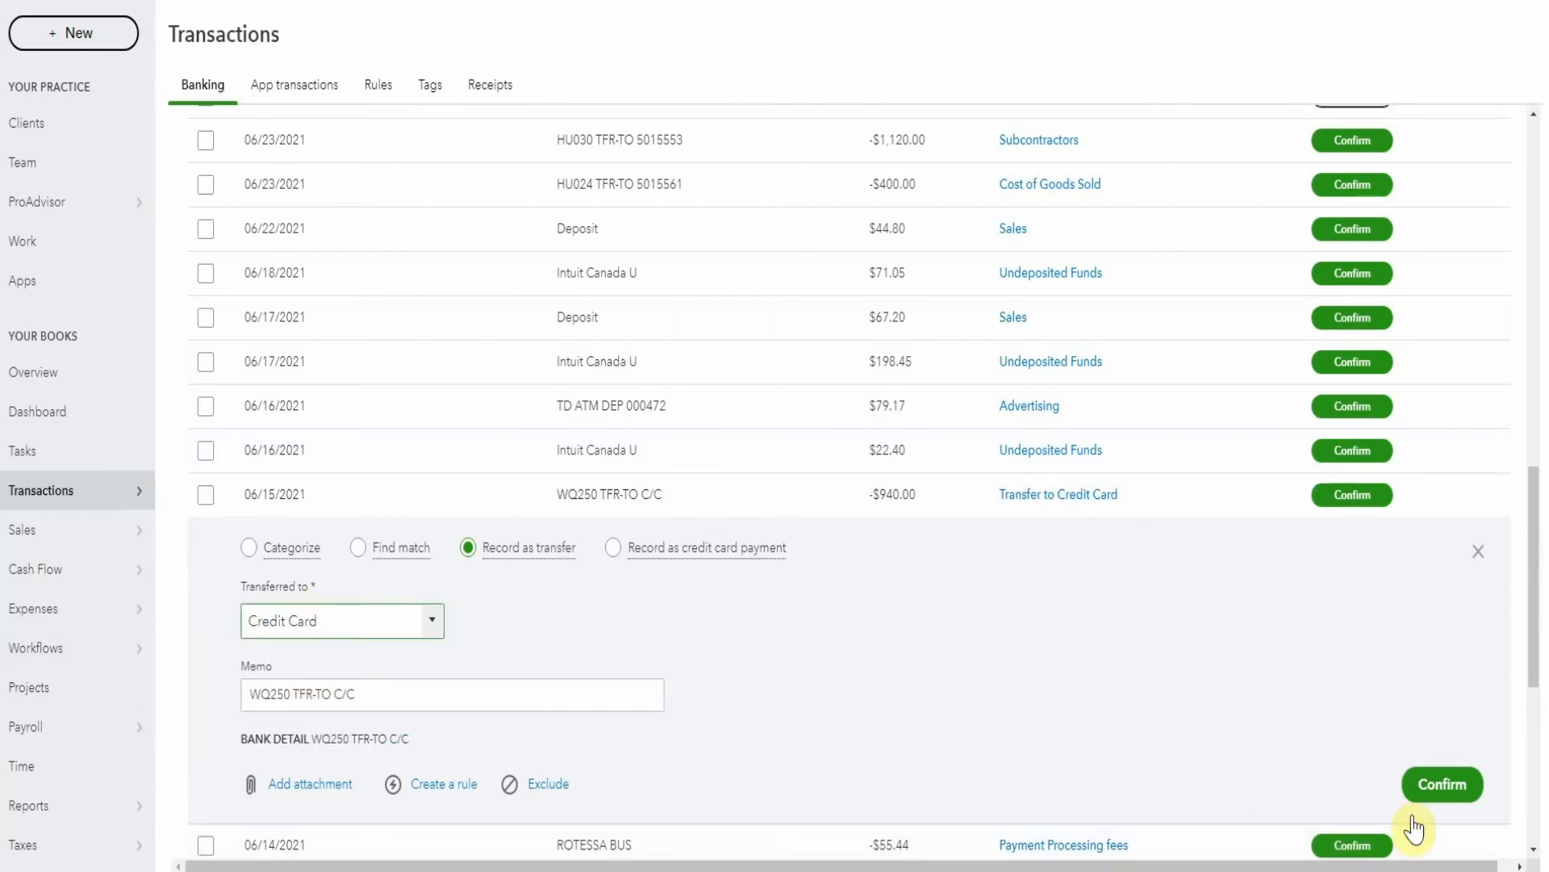
pyautogui.click(1447, 785)
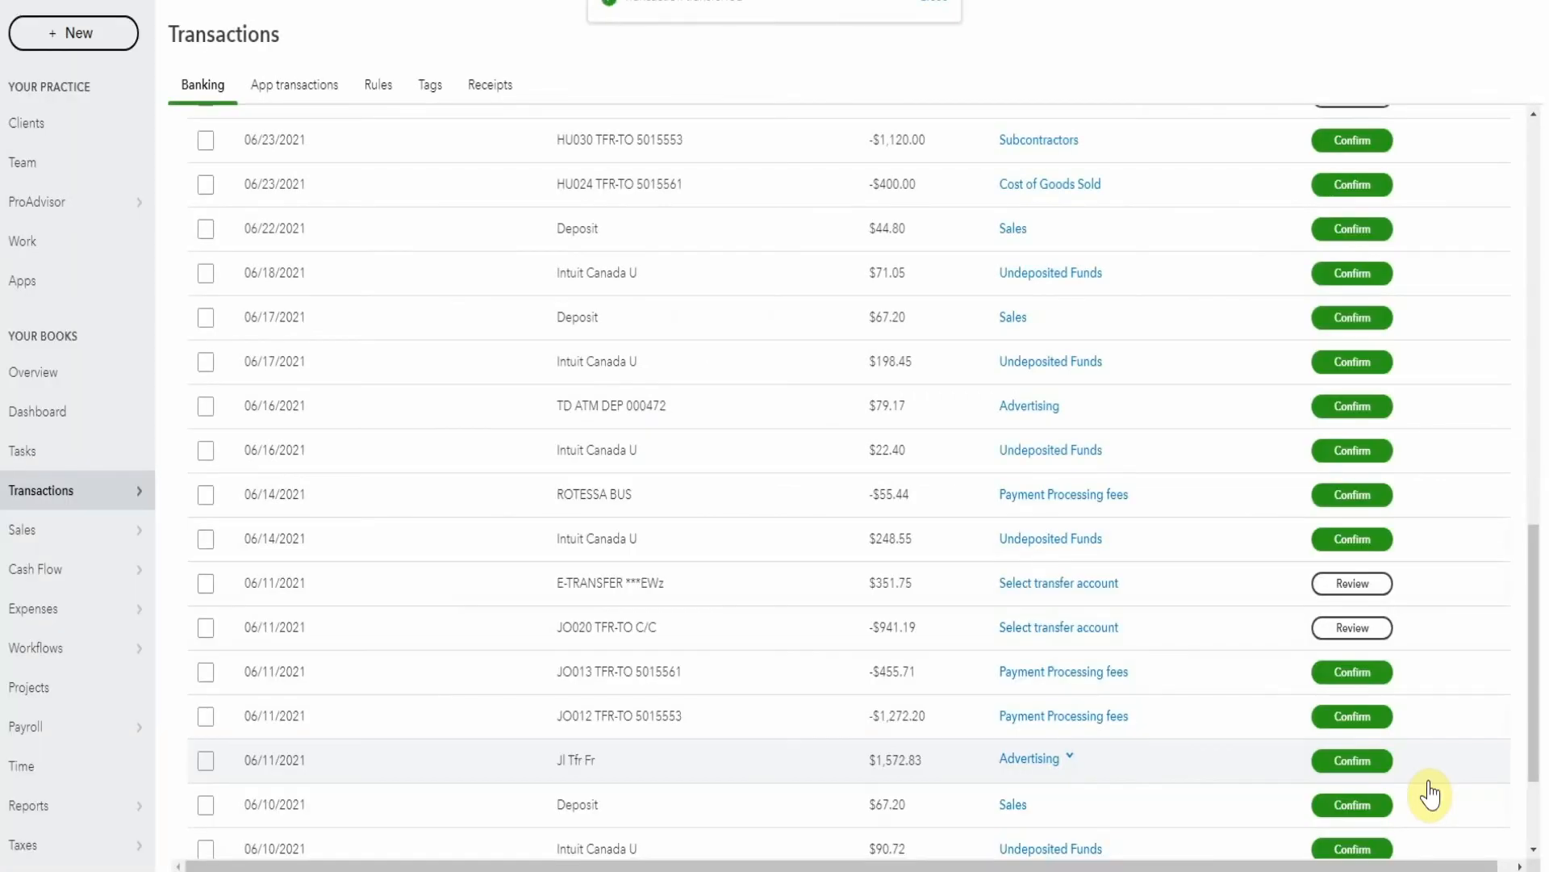
pyautogui.scroll(-2, 663, 598)
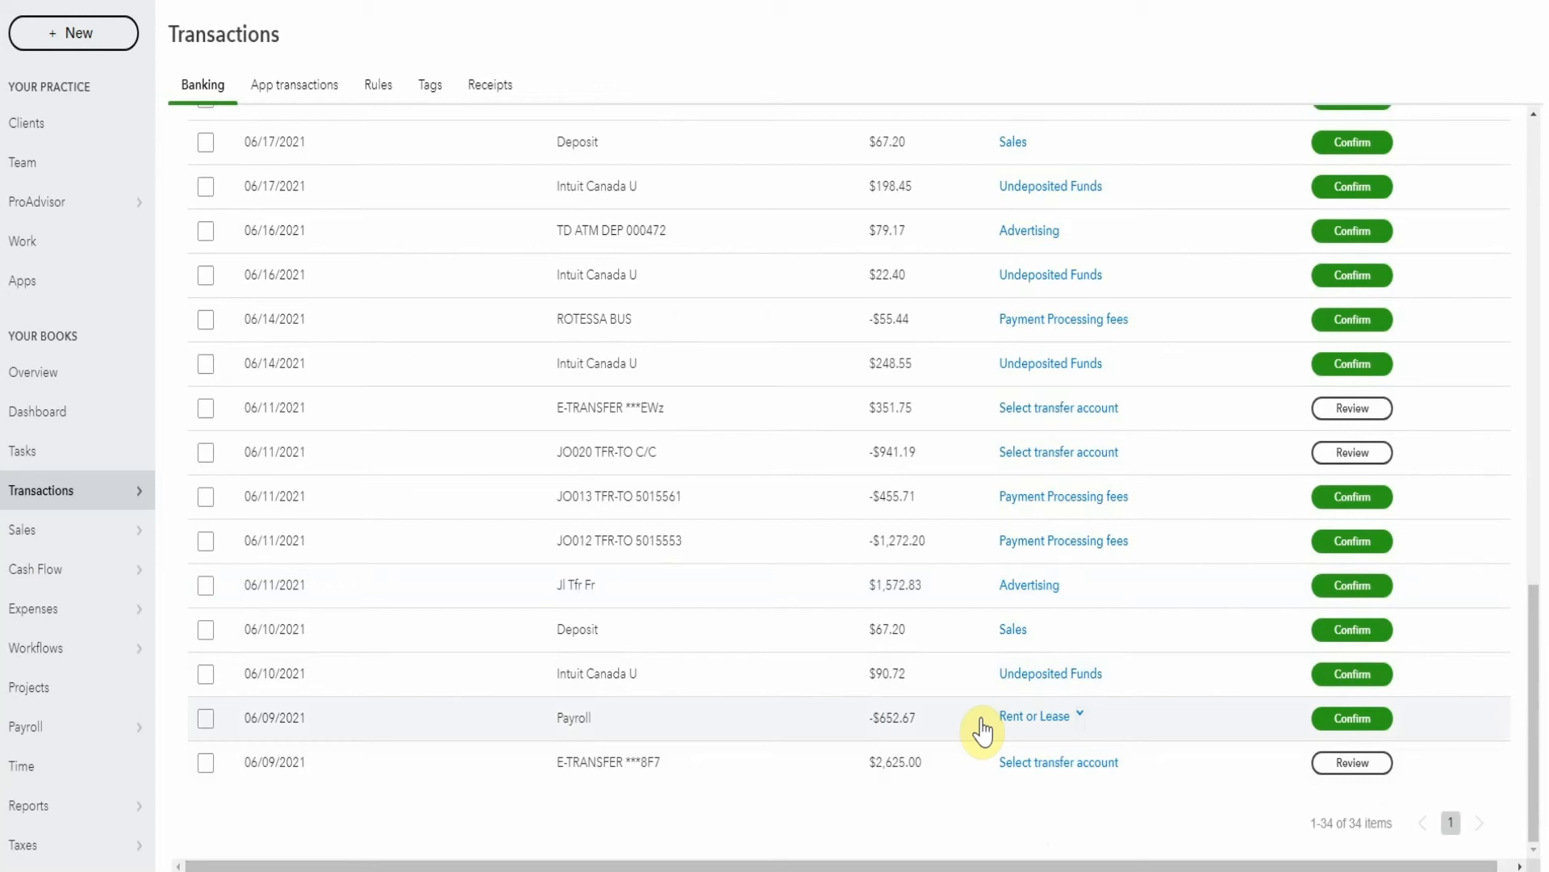
# Open the 06/09/2021 Payroll transaction of -$652.67 and set its category to Payroll Expenses.
pyautogui.click(740, 719)
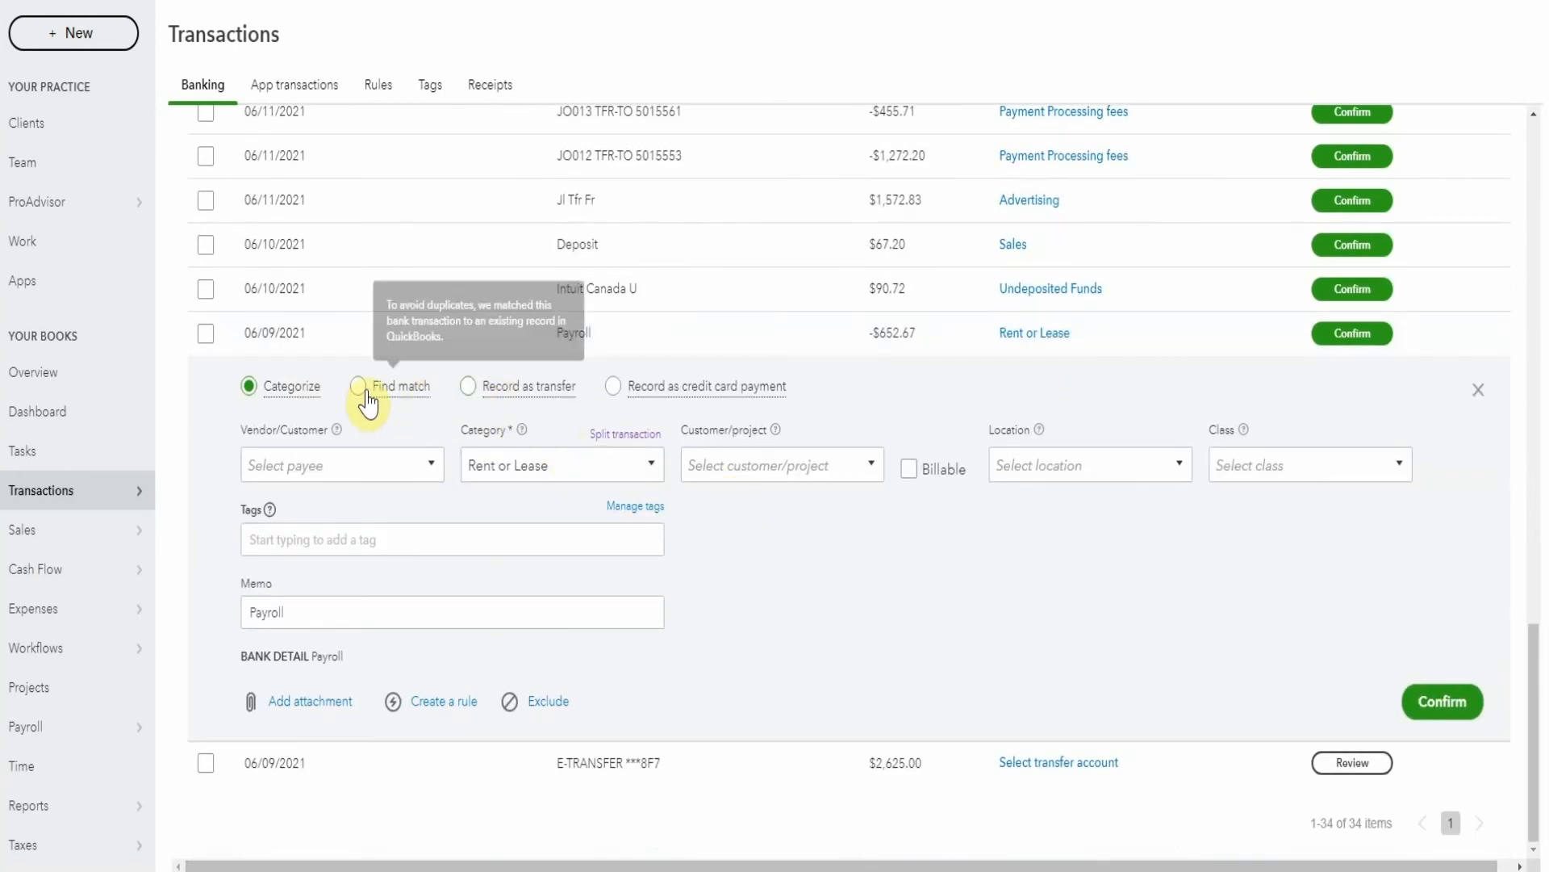
pyautogui.click(526, 464)
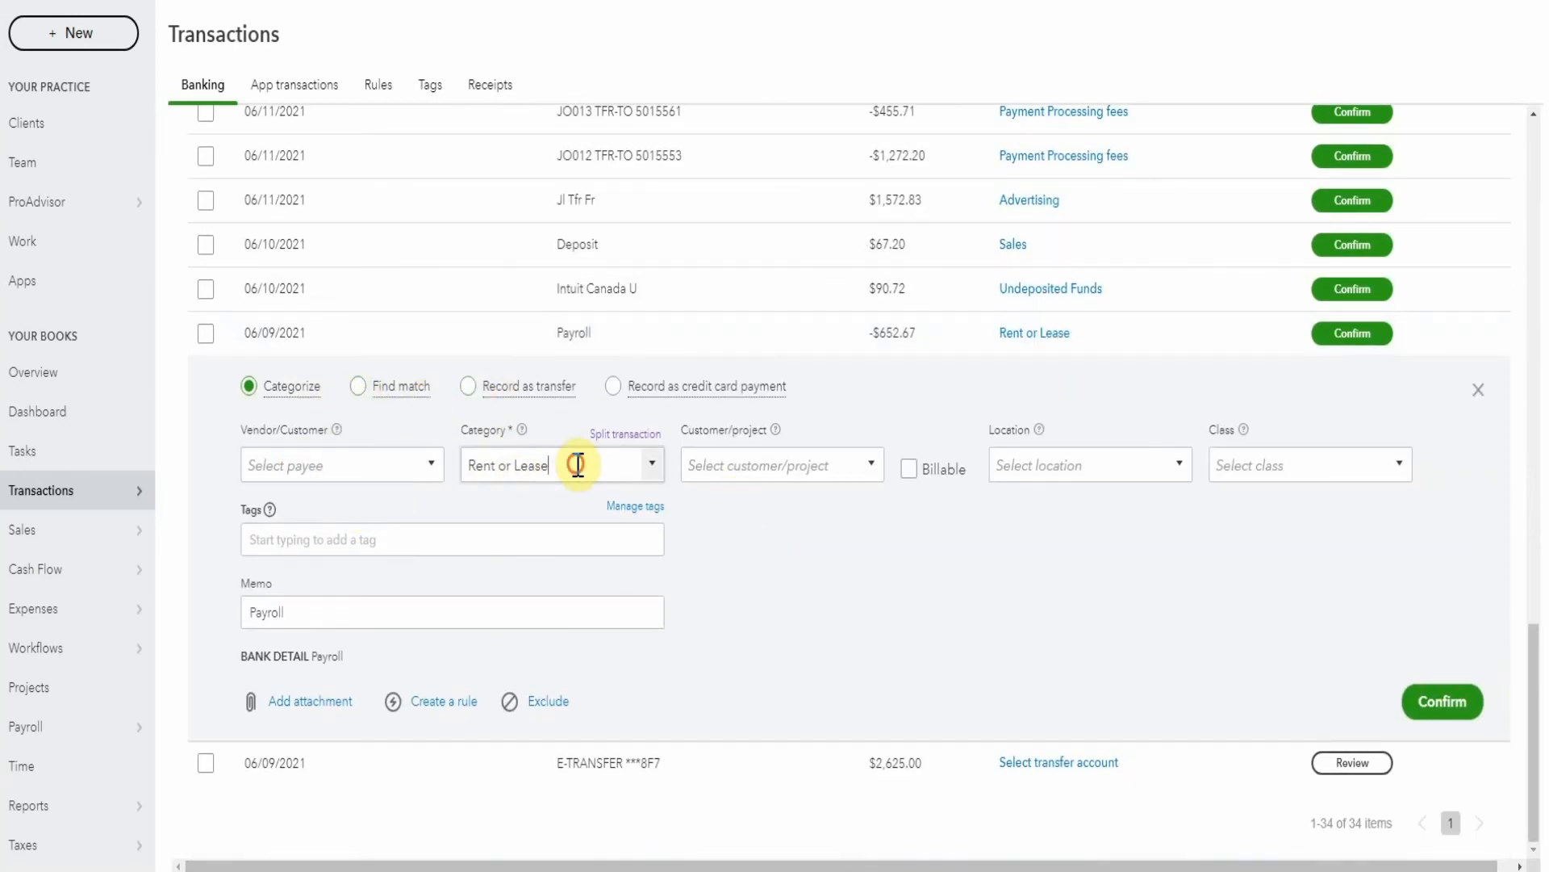
pyautogui.moveTo(463, 464); pyautogui.dragTo(429, 476)
pyautogui.write('pay')
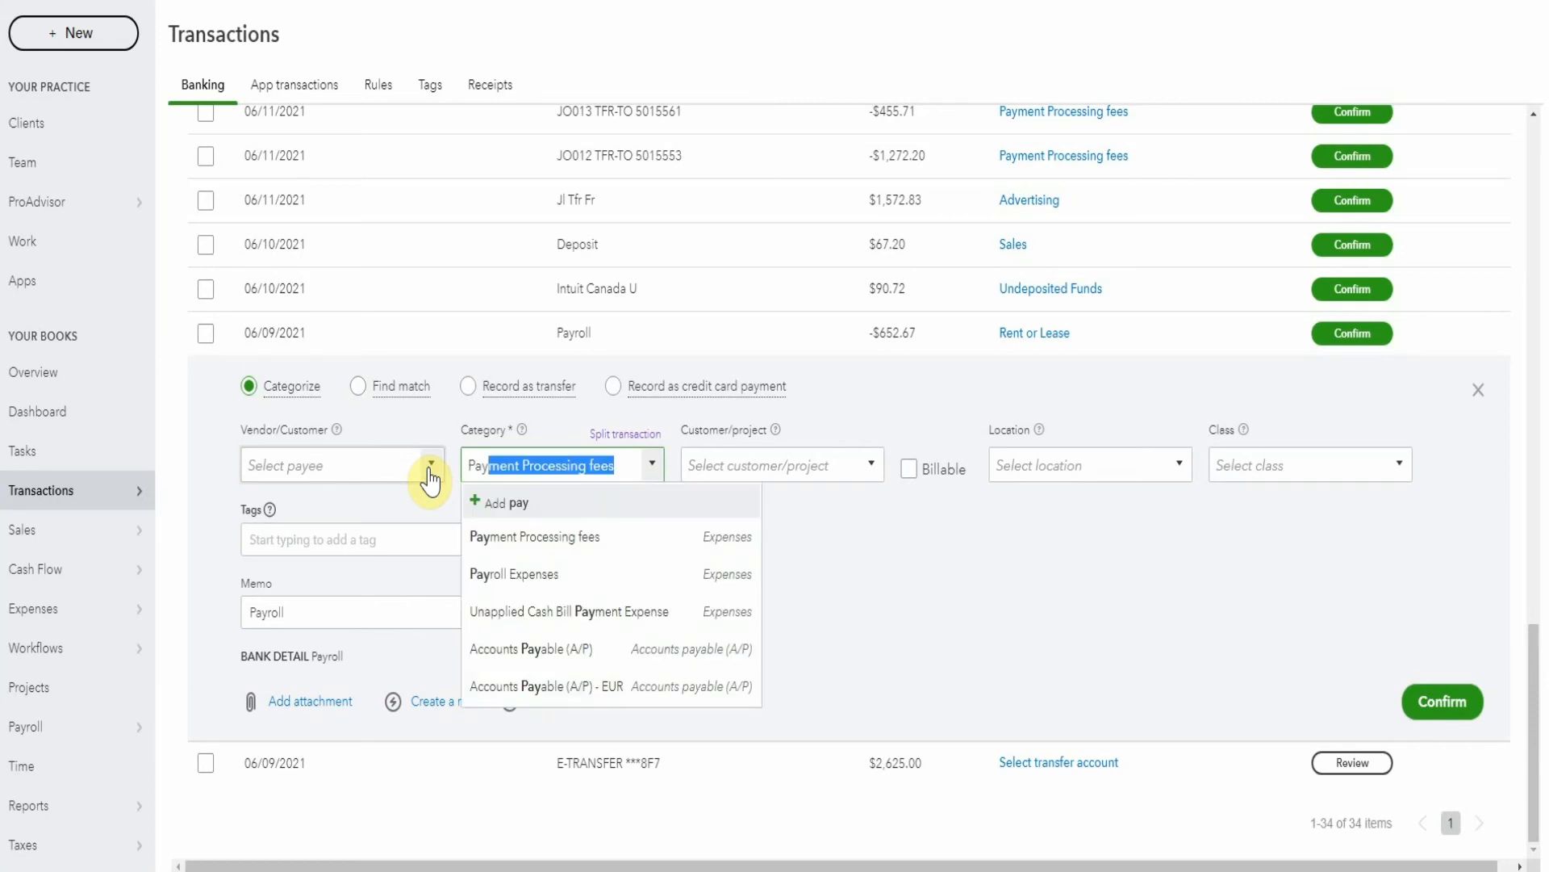
pyautogui.click(513, 573)
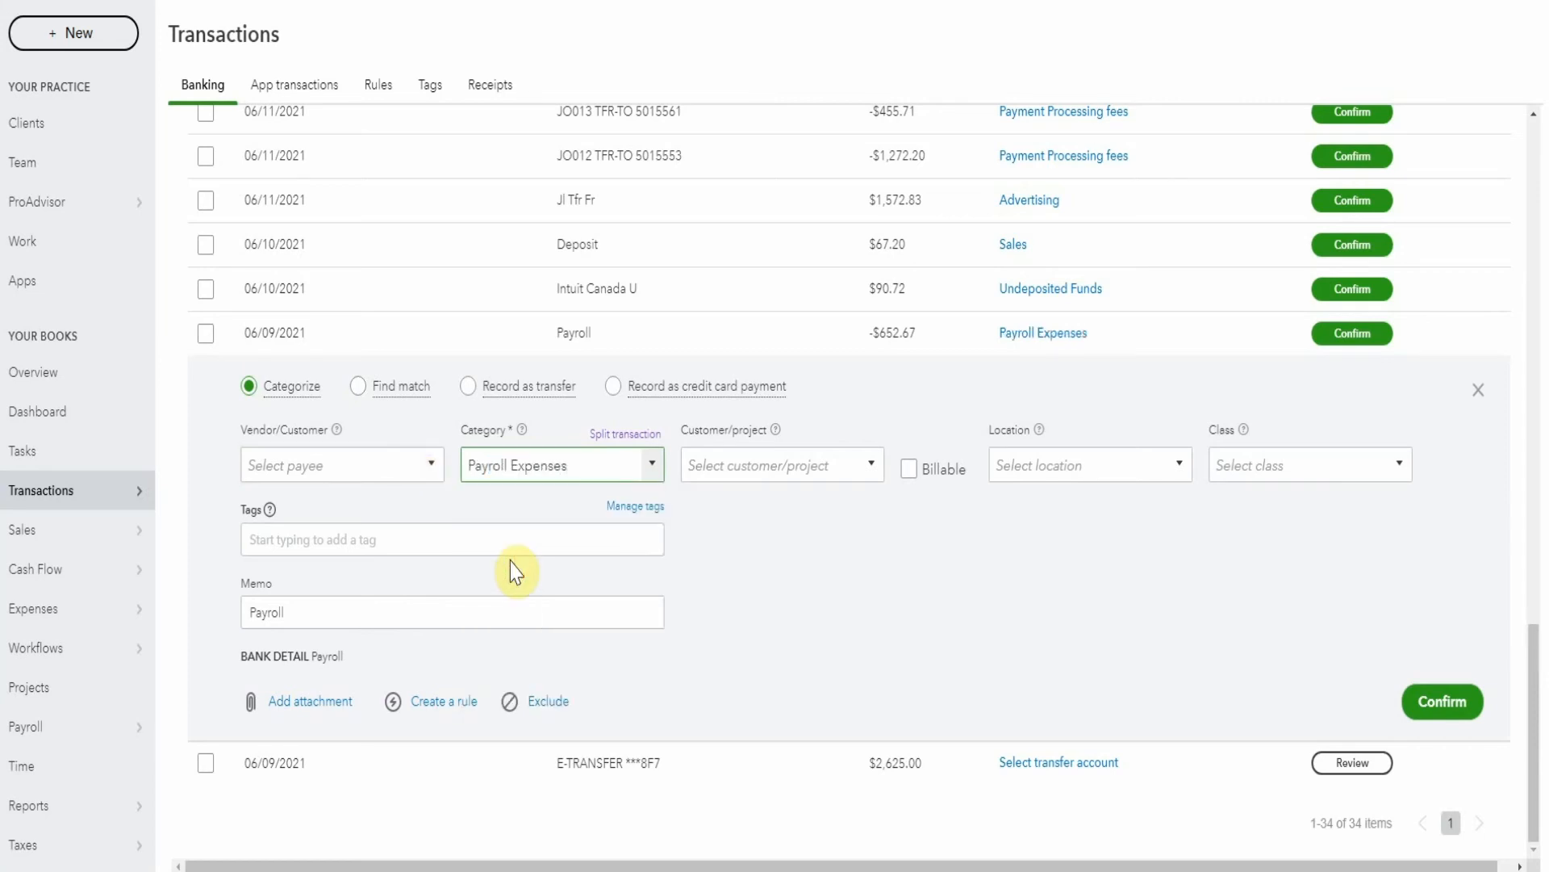
# Change the 06/09/2021 Payroll transaction's category to Subcontractors and confirm it.
pyautogui.click(587, 475)
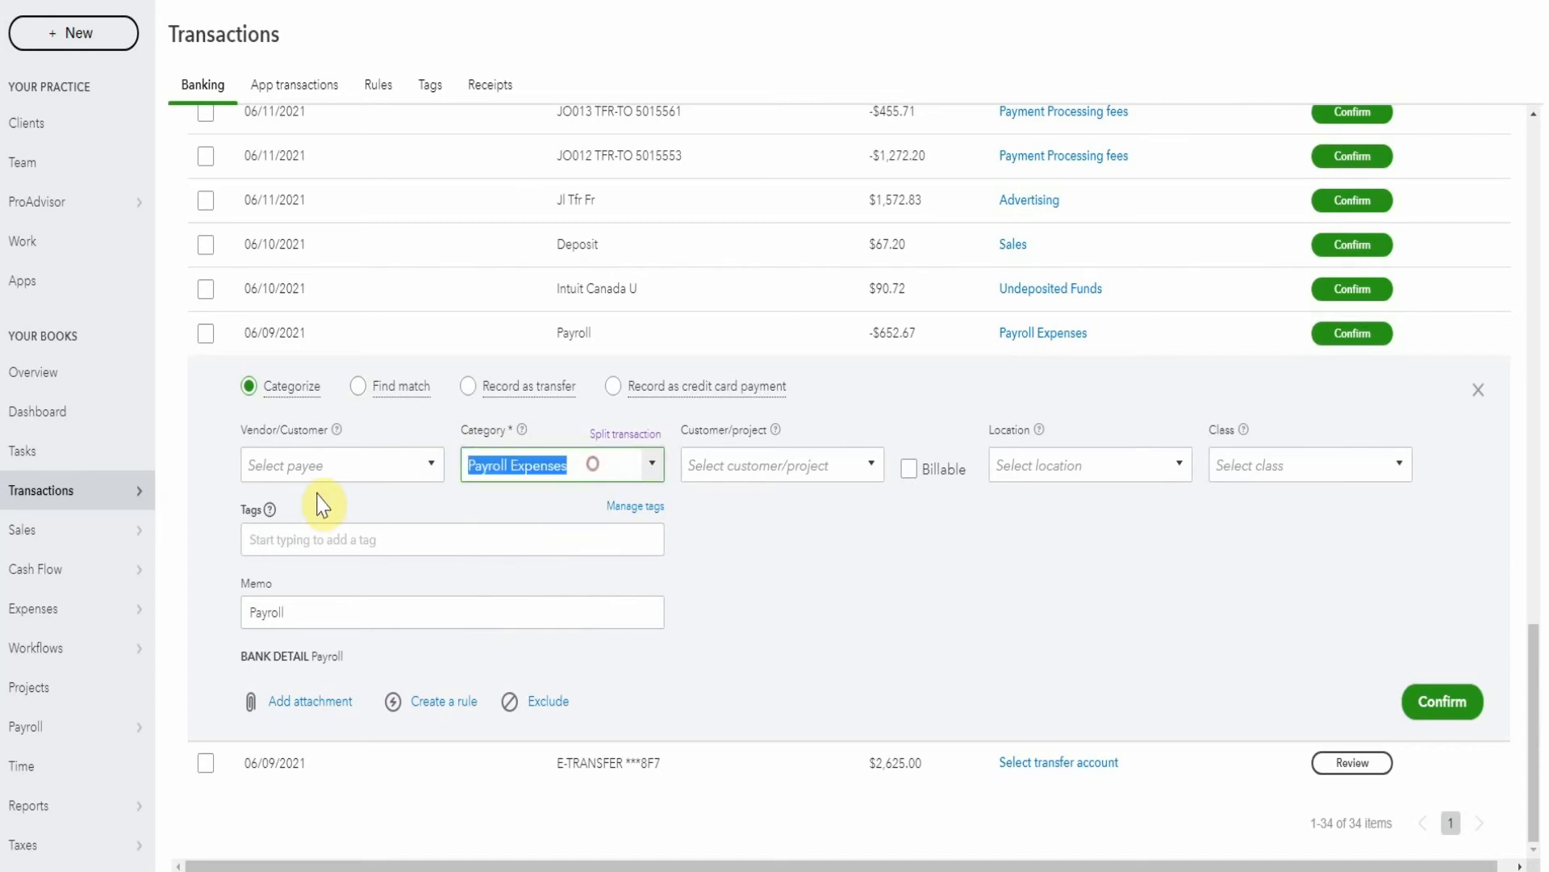
pyautogui.write('sub')
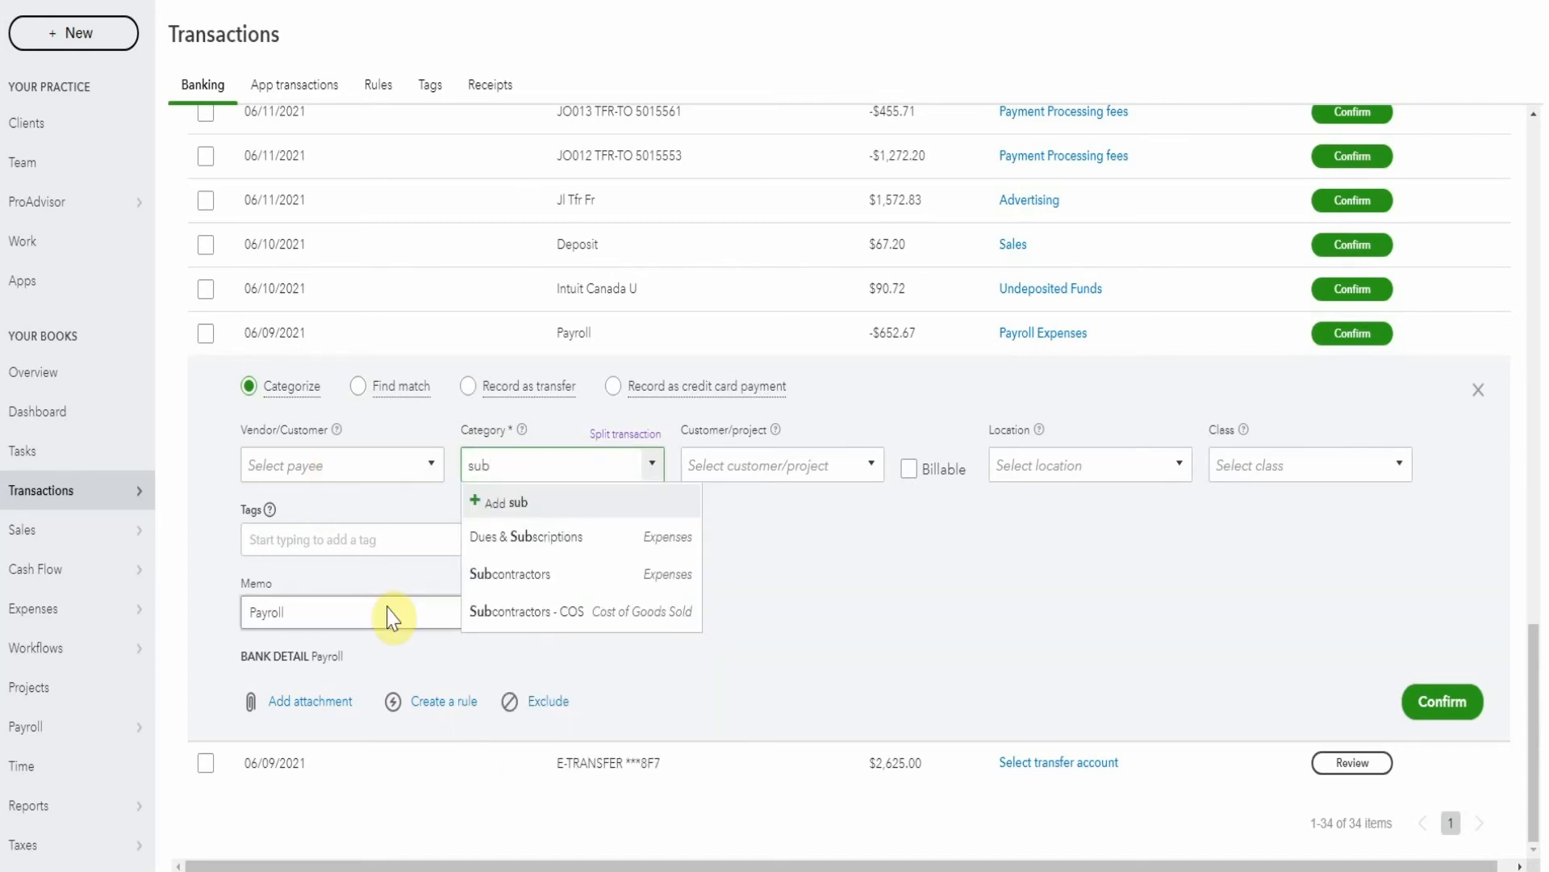
pyautogui.click(501, 571)
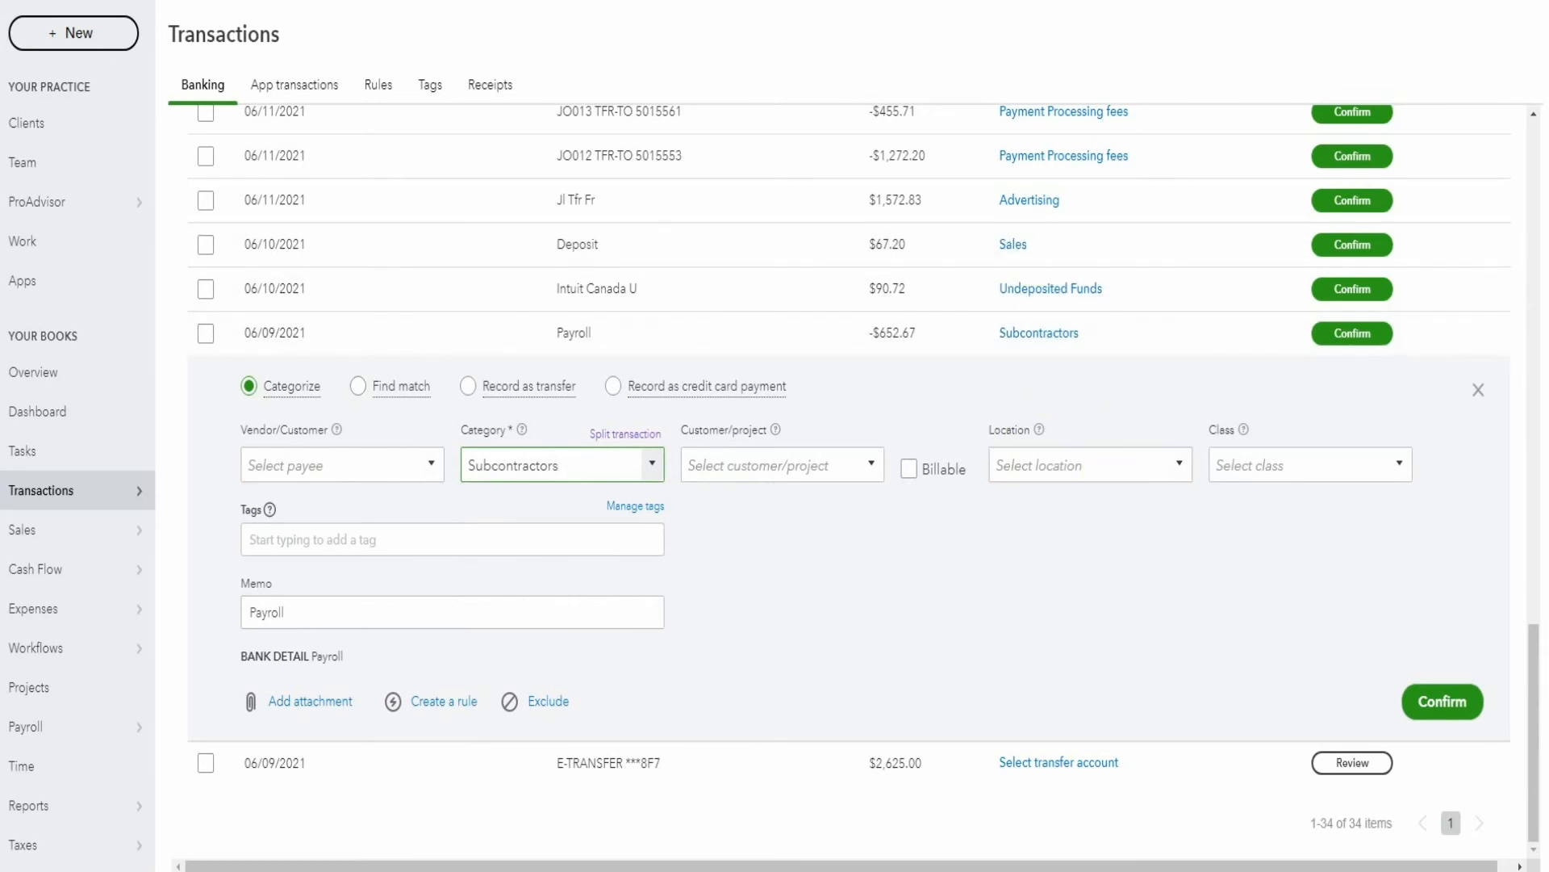
pyautogui.click(1433, 710)
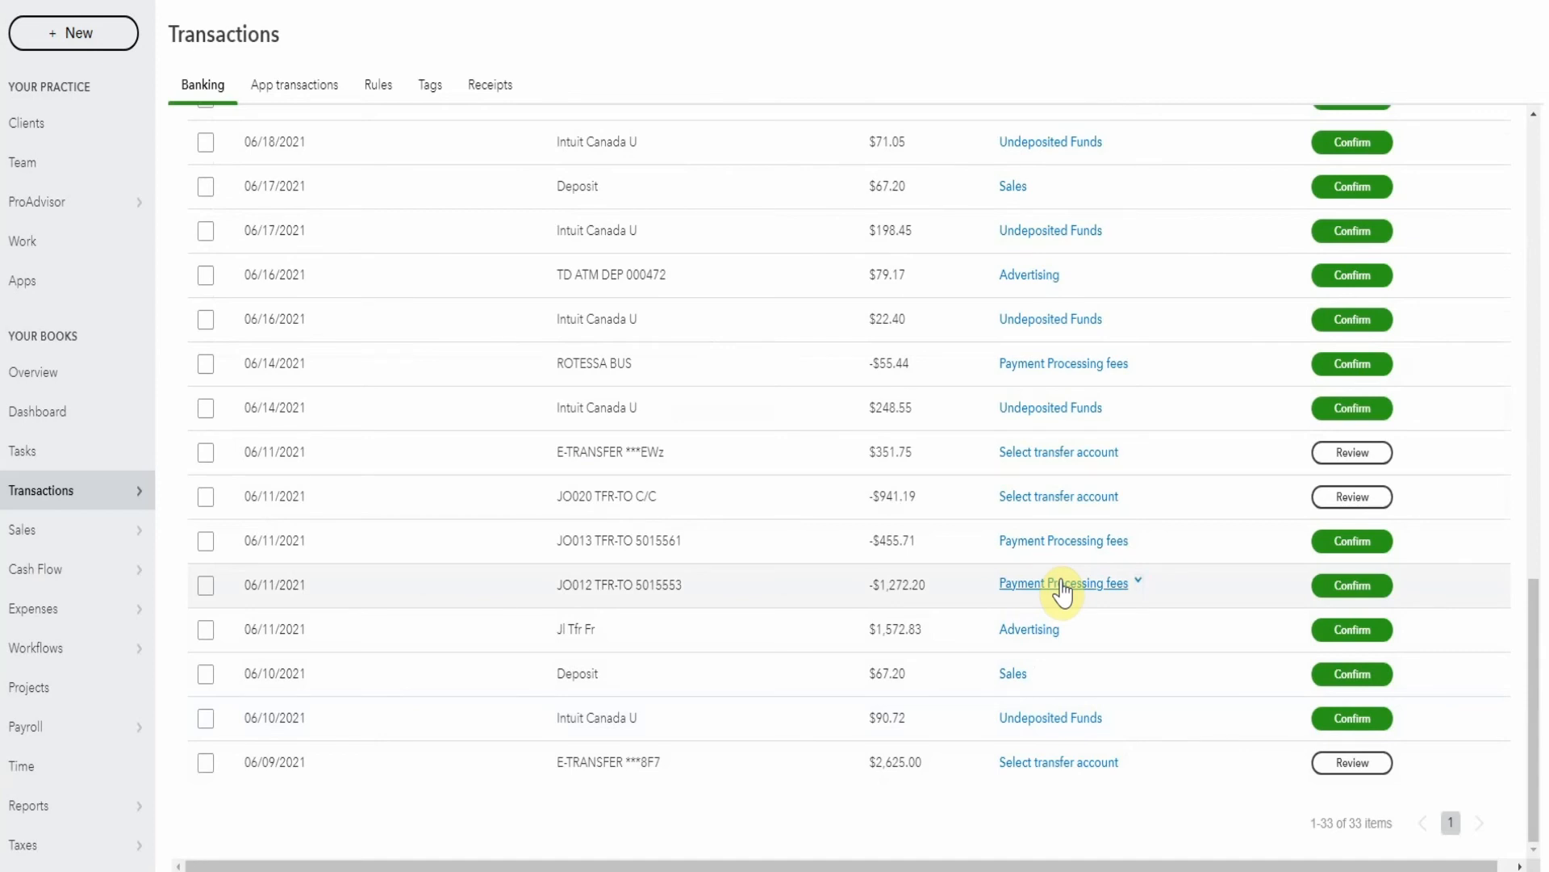
# Confirm the 07/08/2021 Deposit transaction of $67.20 assigned to Sales.
pyautogui.scroll(1, 1029, 479)
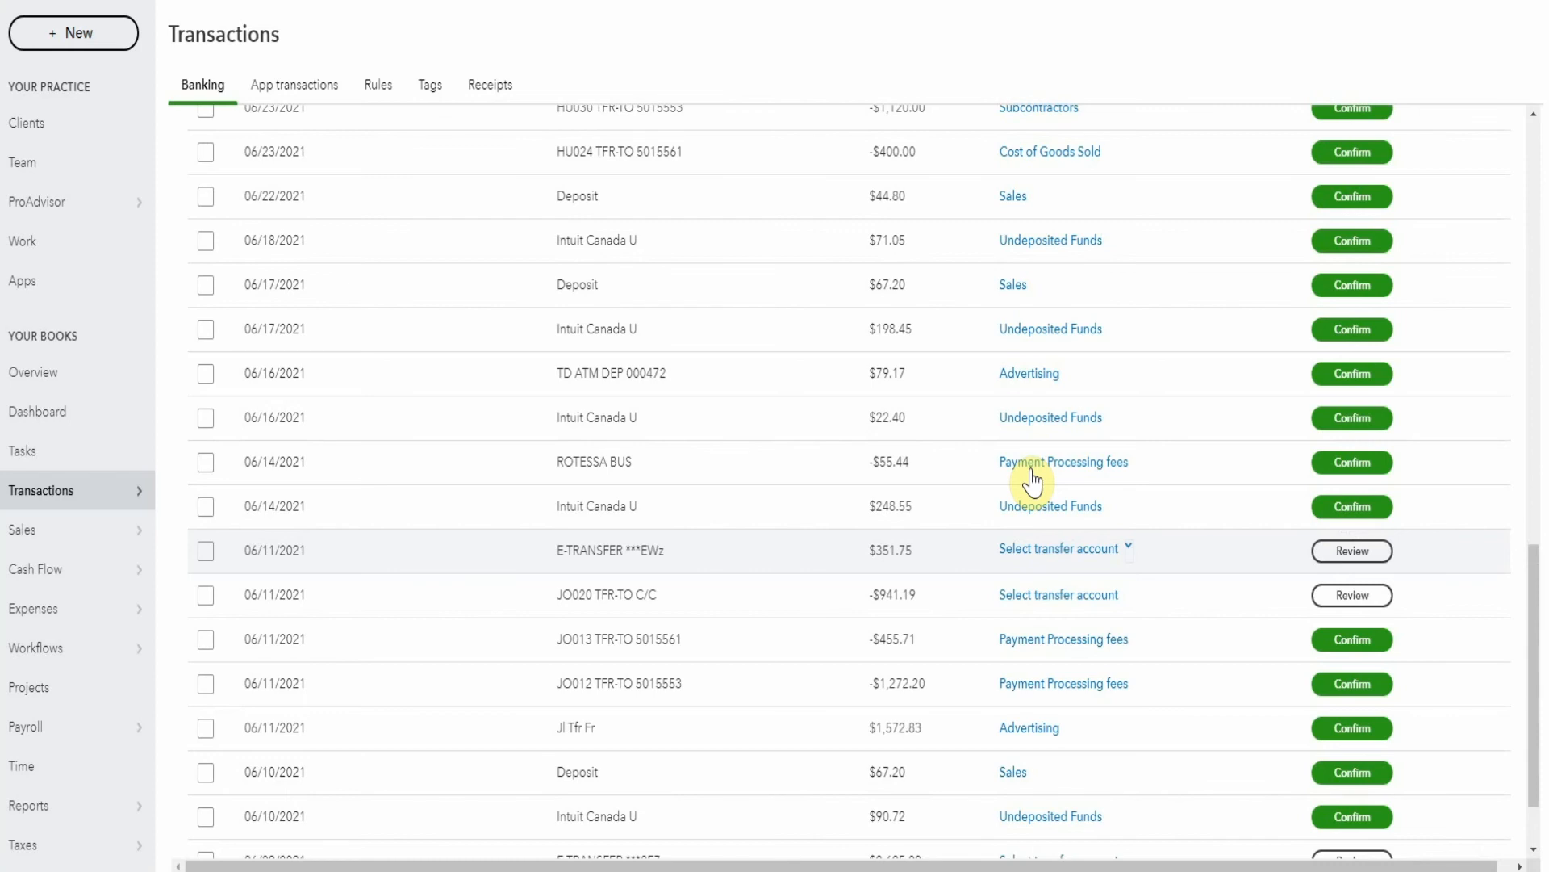
pyautogui.scroll(10, 1031, 481)
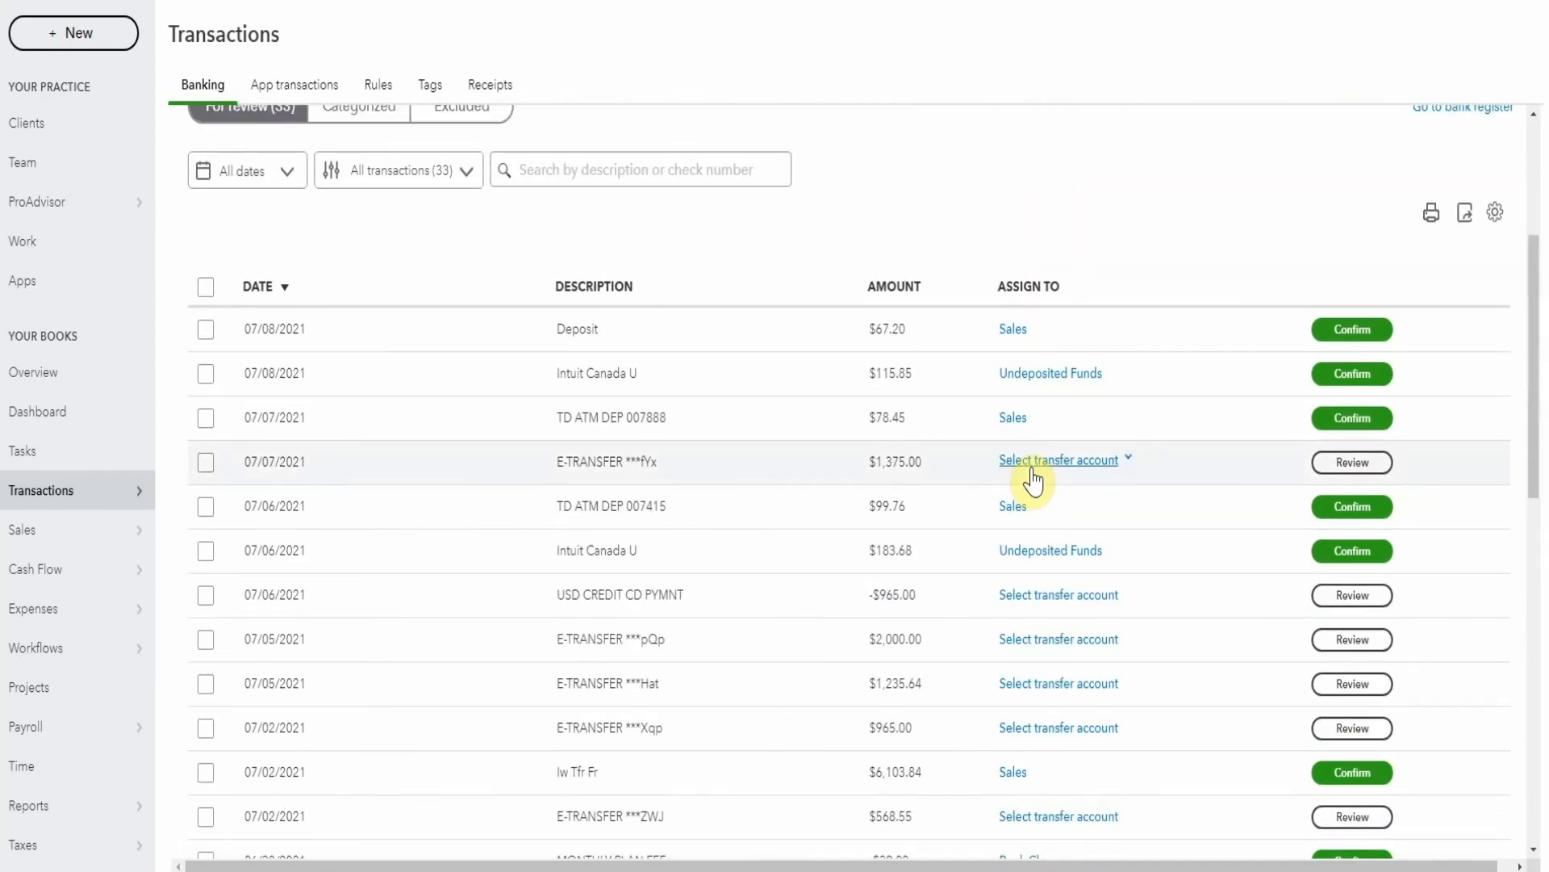
pyautogui.click(1364, 330)
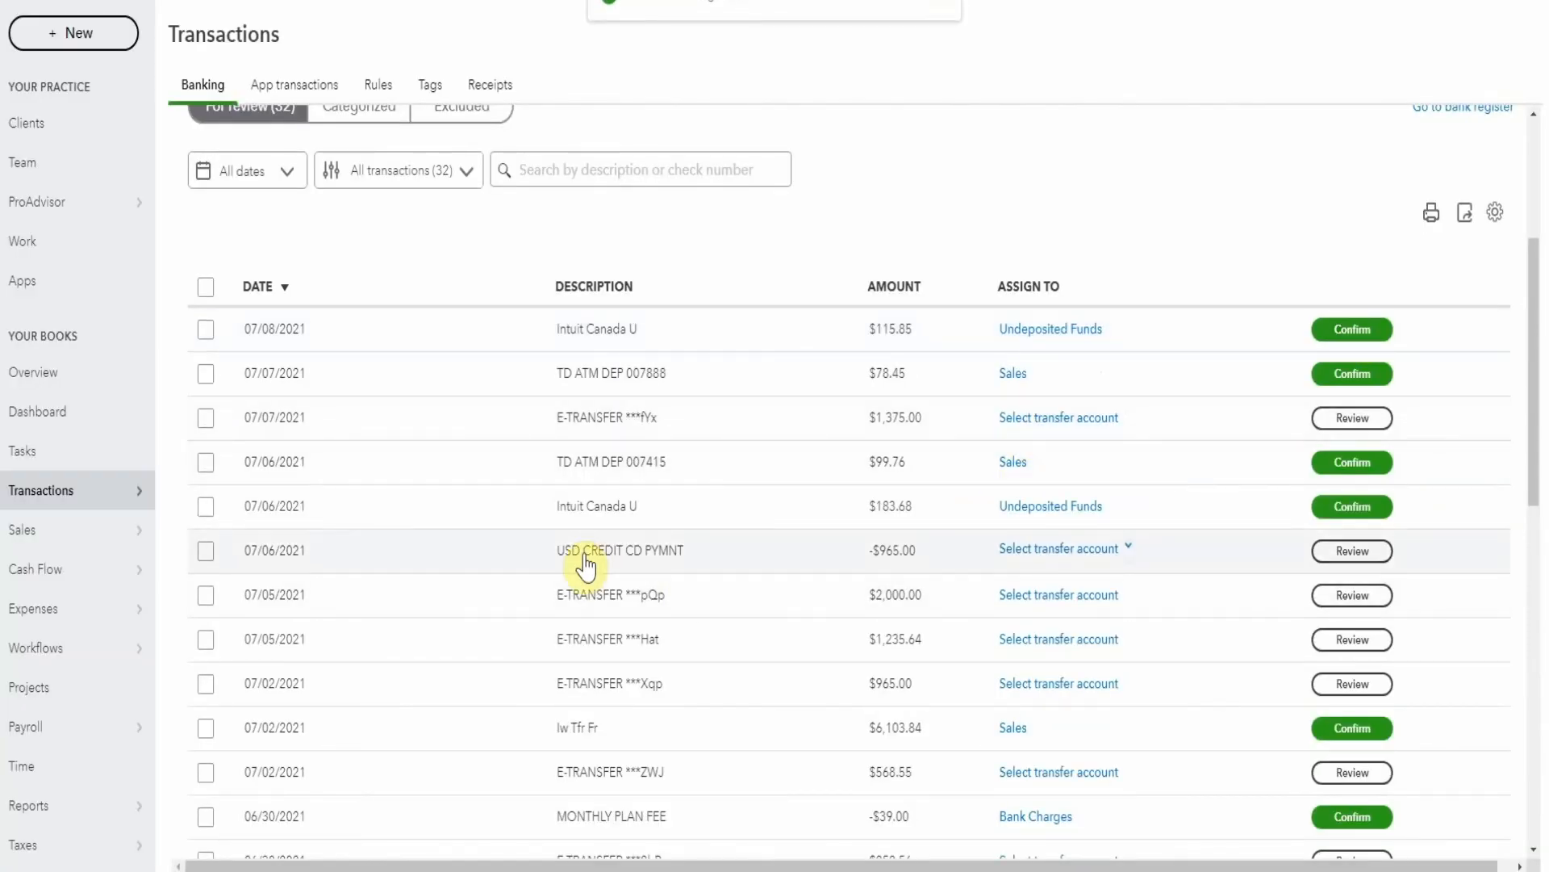
# Record the 07/06/2021 USD CREDIT CD PYMNT transaction as a transfer to USD Credit Card and confirm it.
pyautogui.click(1124, 551)
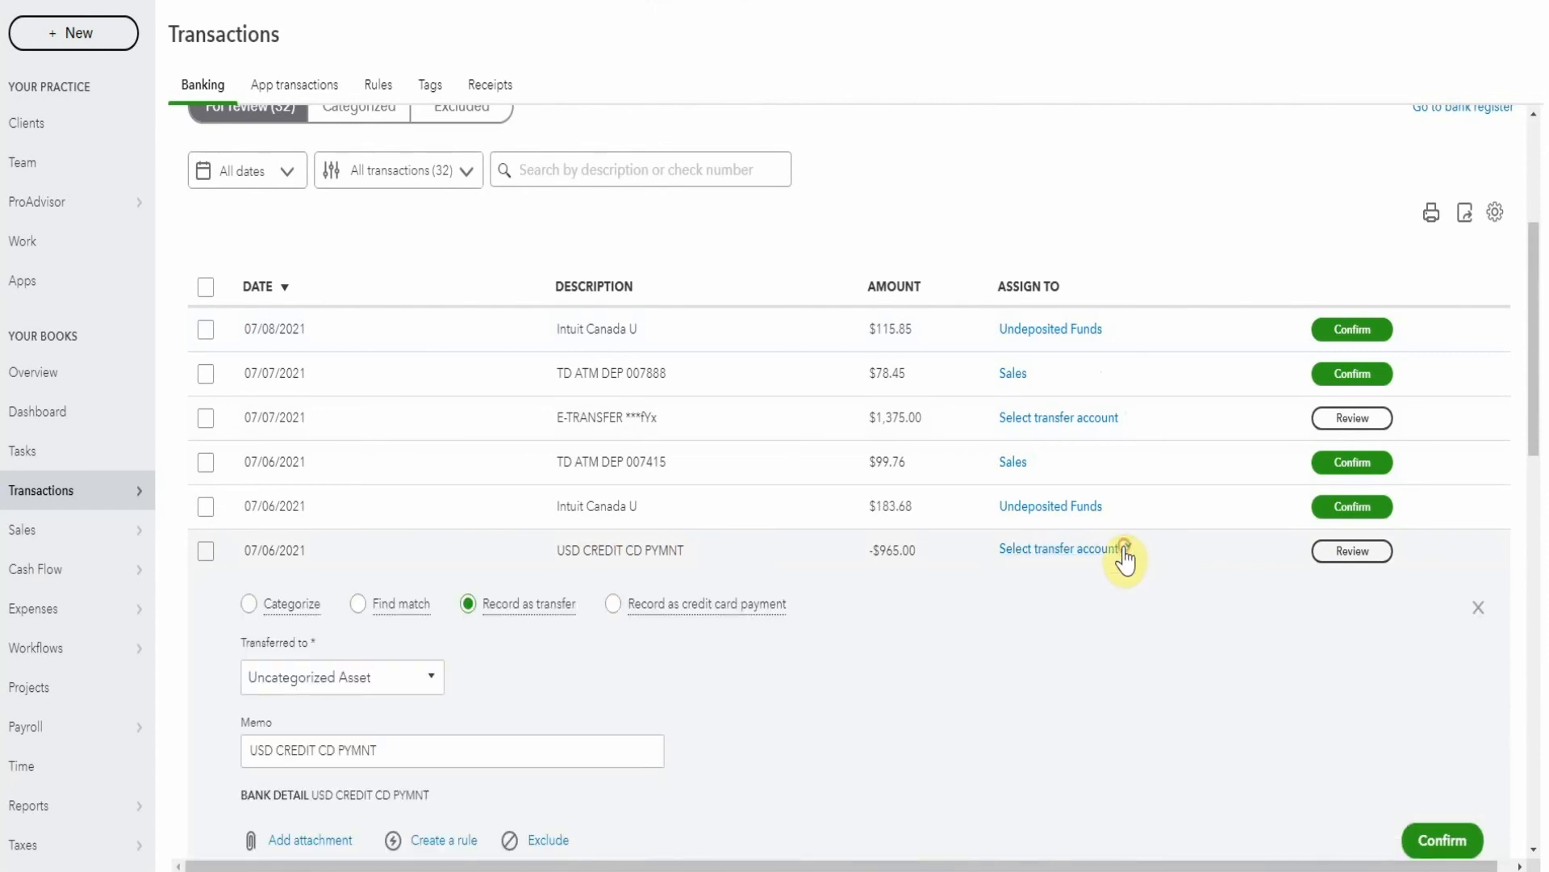
pyautogui.scroll(-5, 981, 472)
pyautogui.click(356, 283)
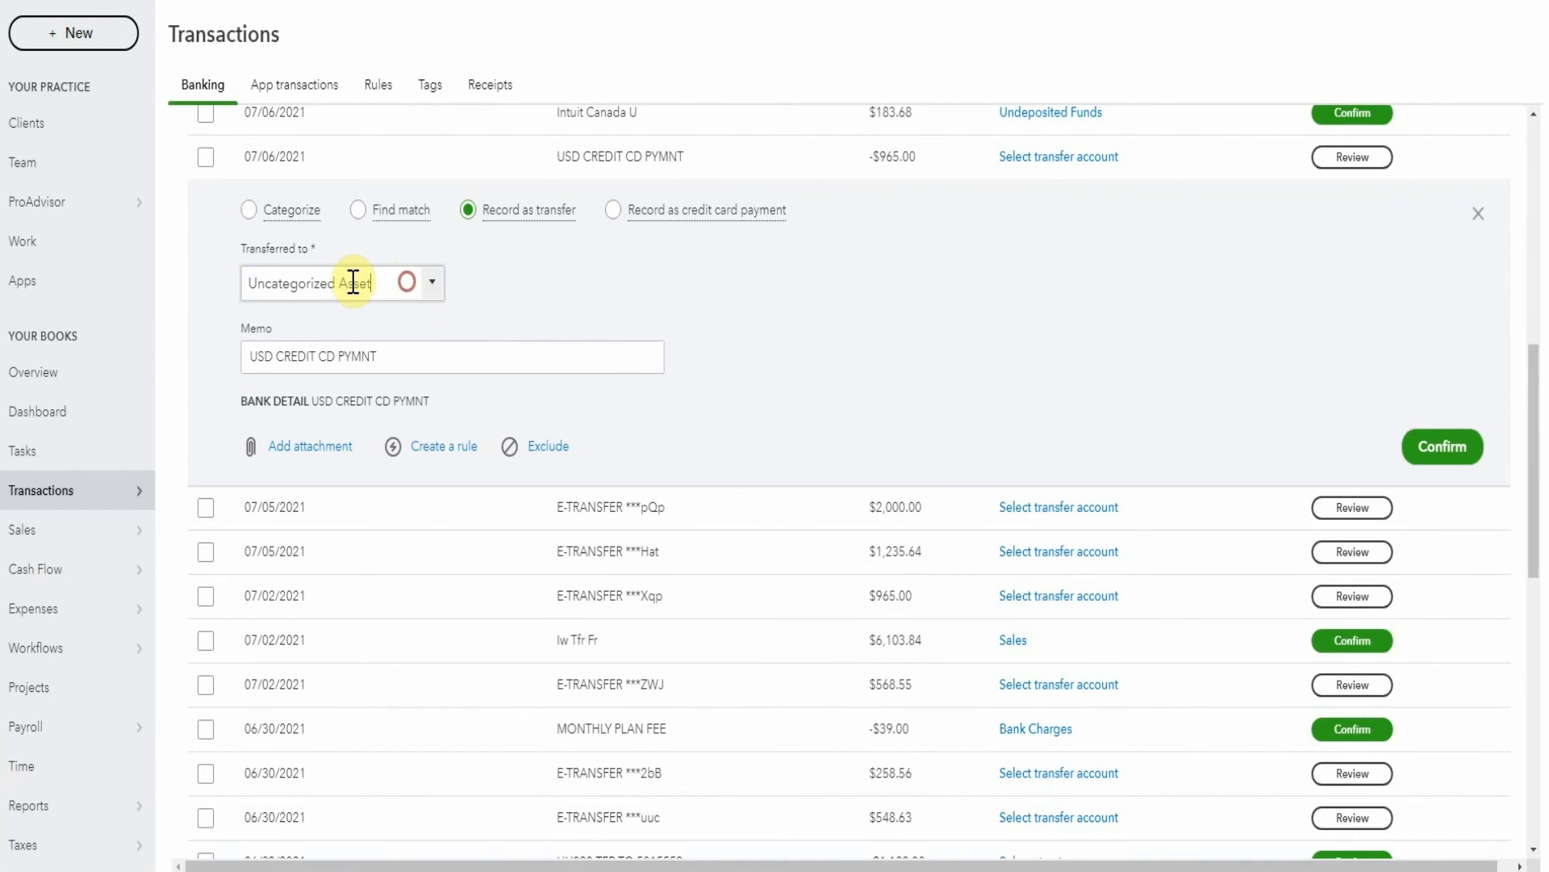
pyautogui.write('usd')
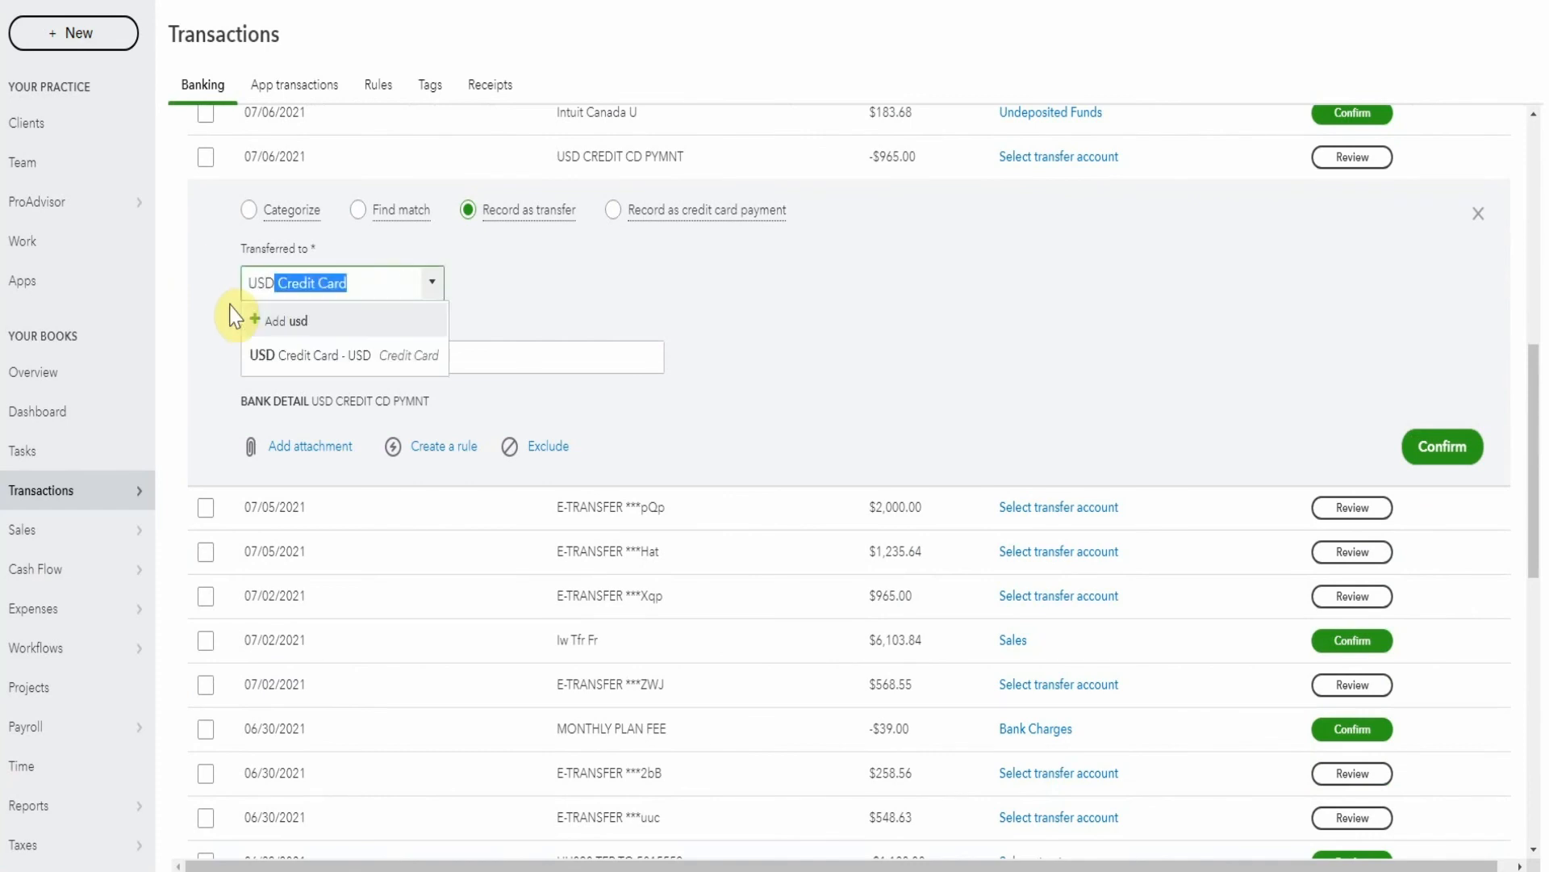
pyautogui.click(289, 357)
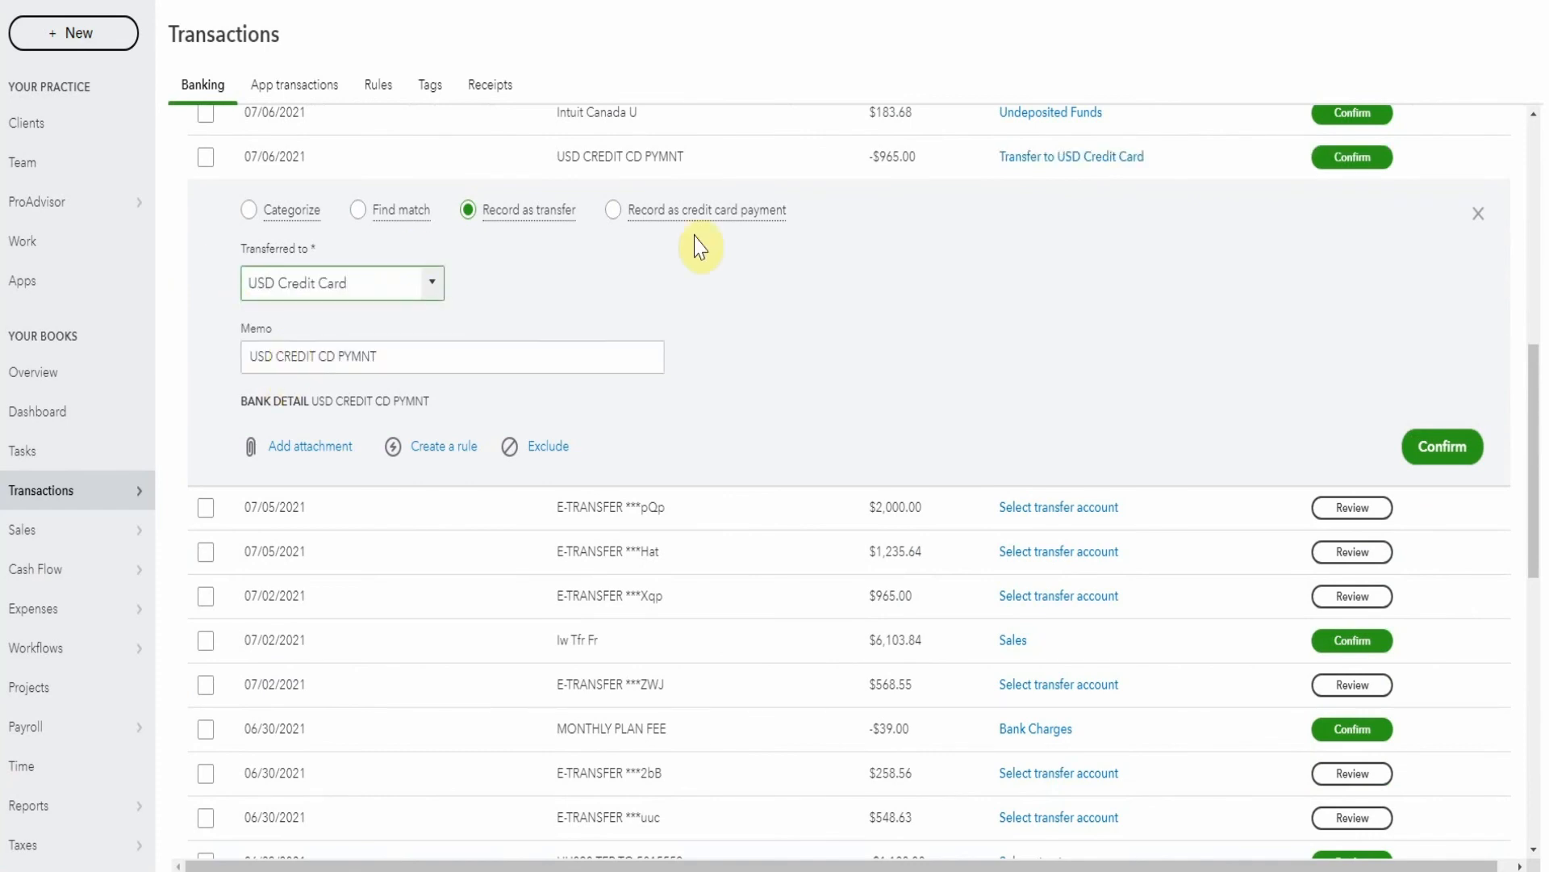
pyautogui.click(1361, 167)
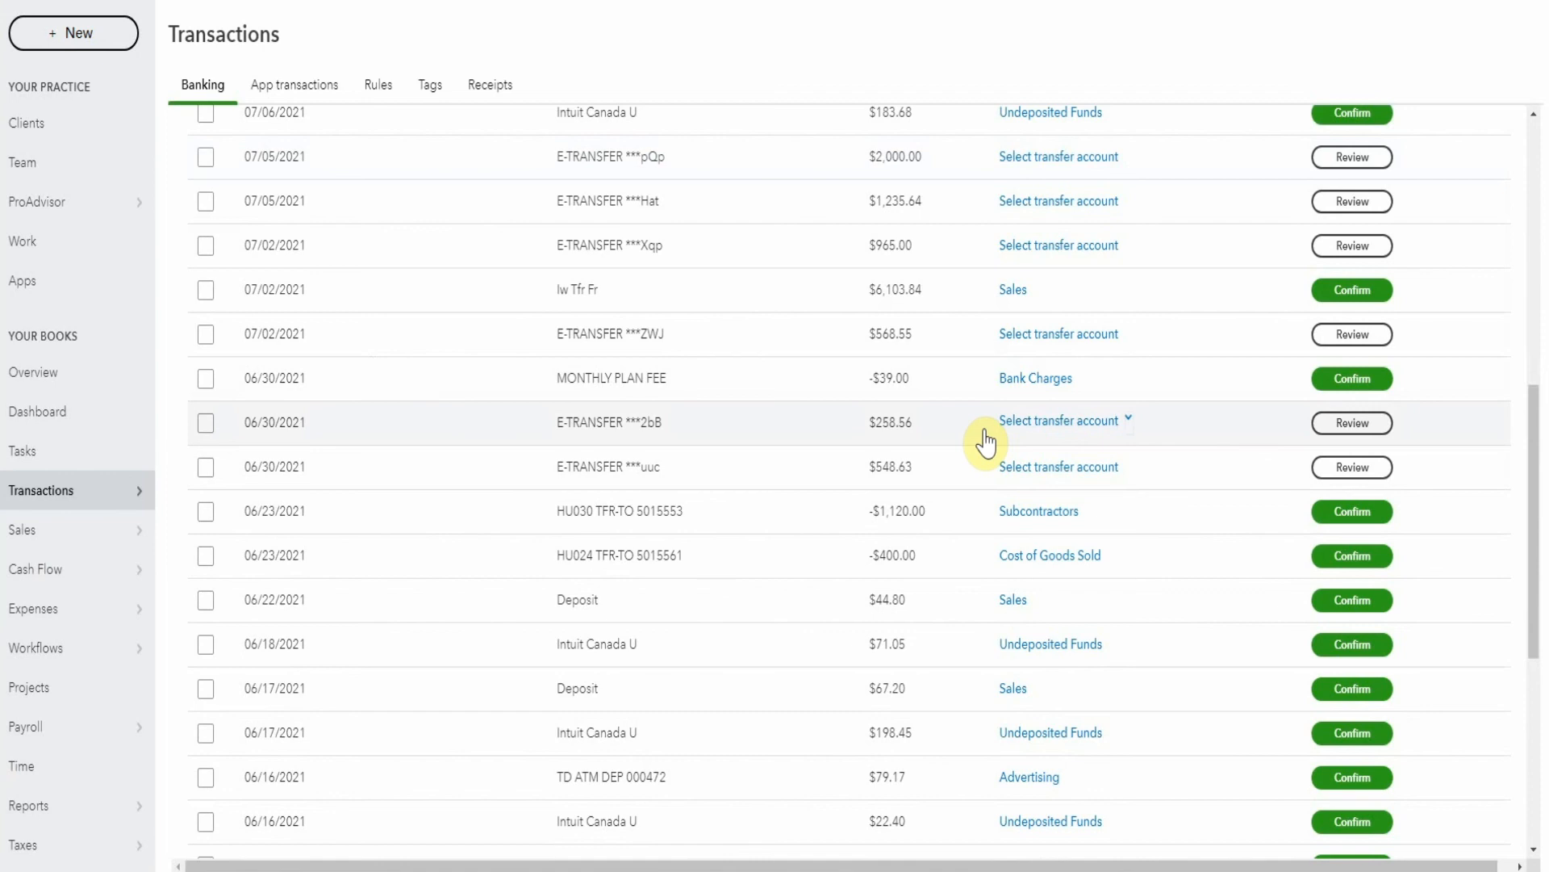
pyautogui.scroll(-6, 985, 442)
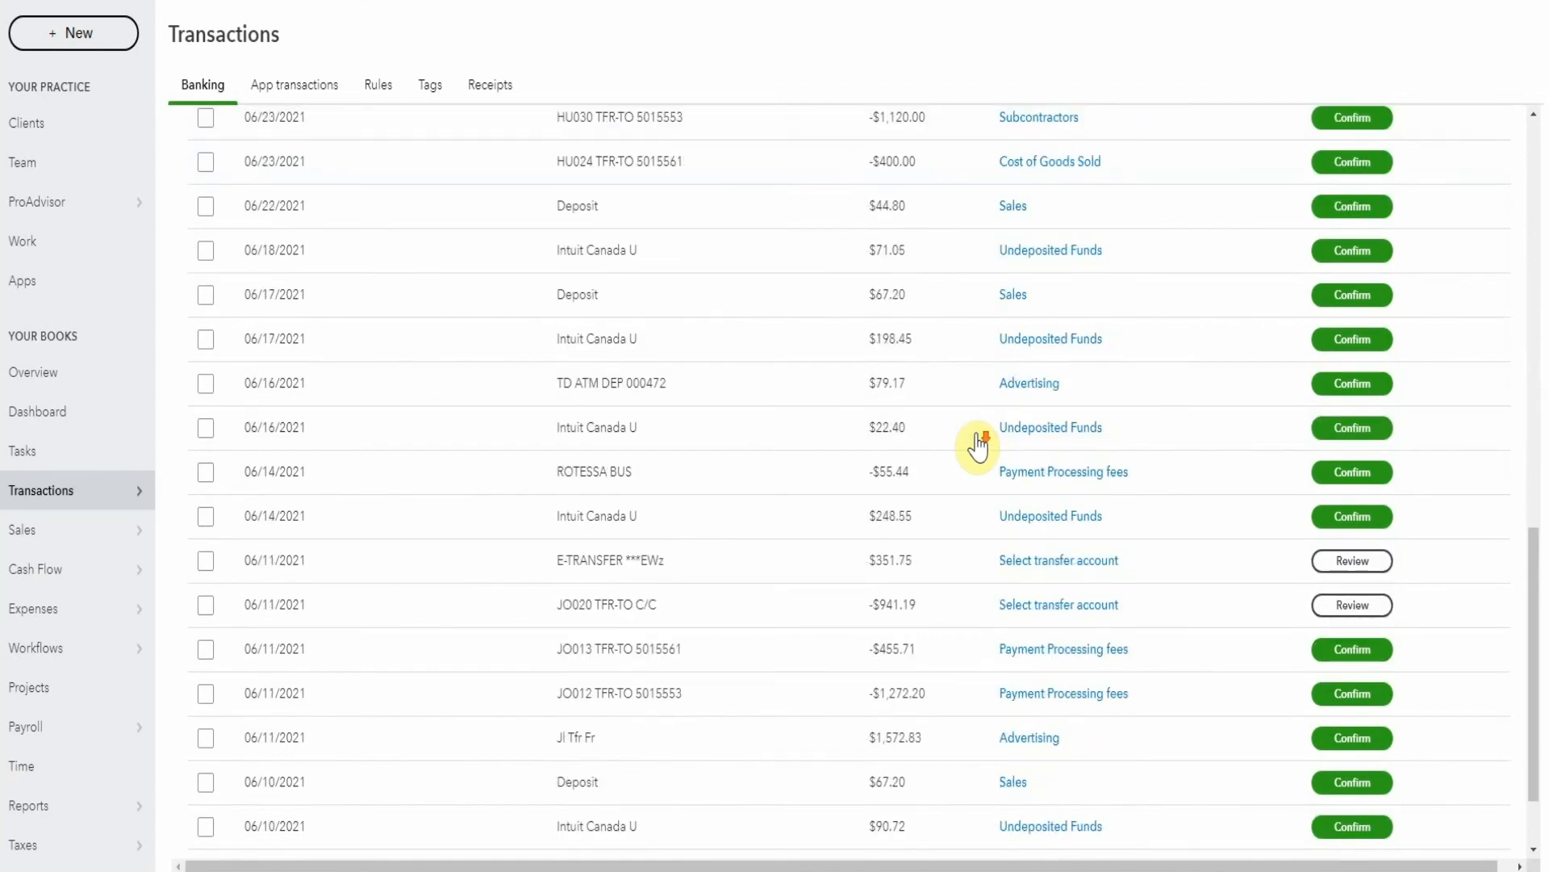
pyautogui.scroll(8, 978, 446)
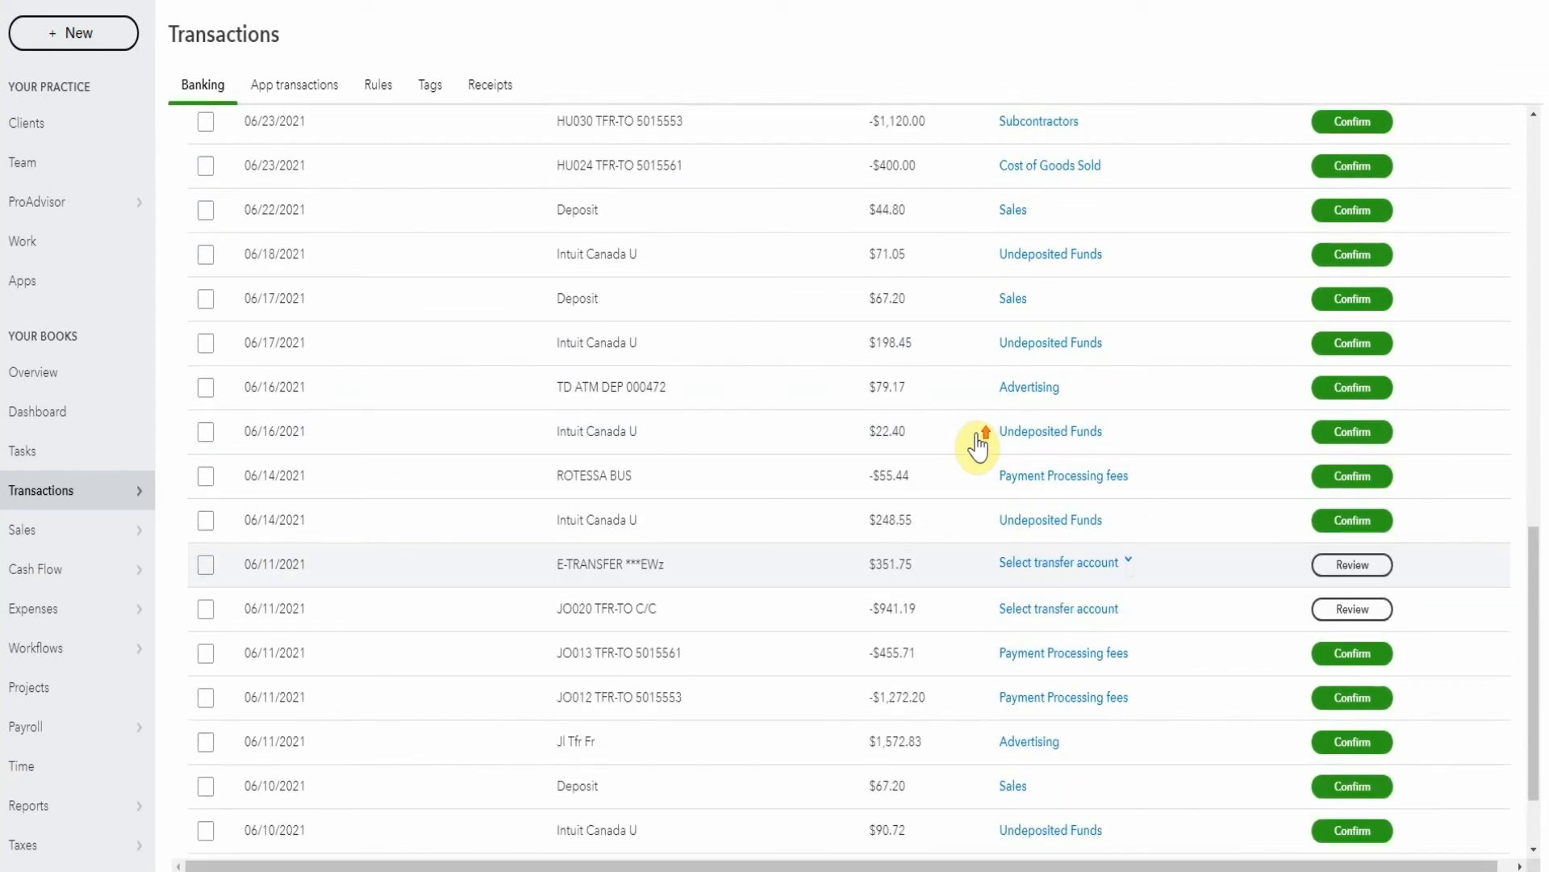